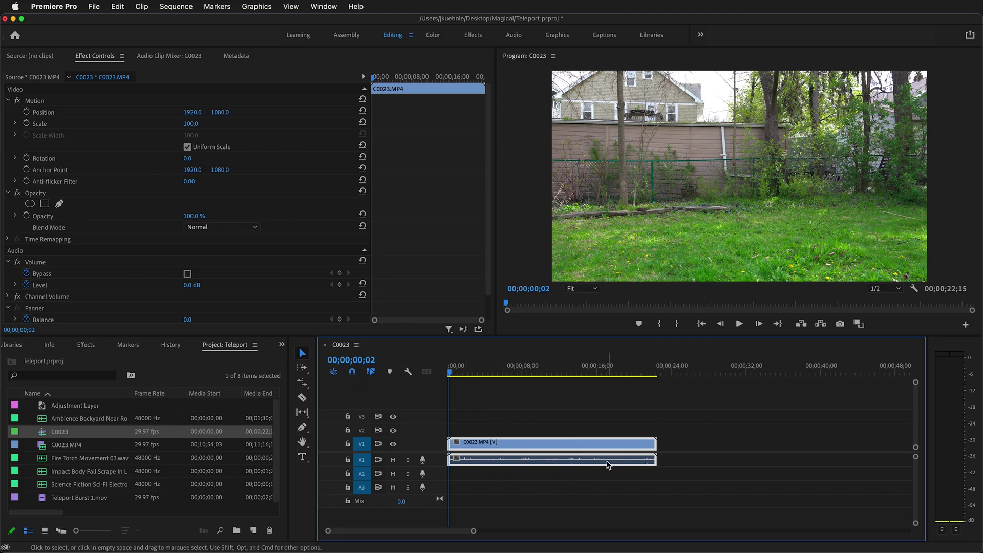
- Unlink the C0023.MP4 clip's video and audio and delete the audio portion from A1
right_click(527, 441)
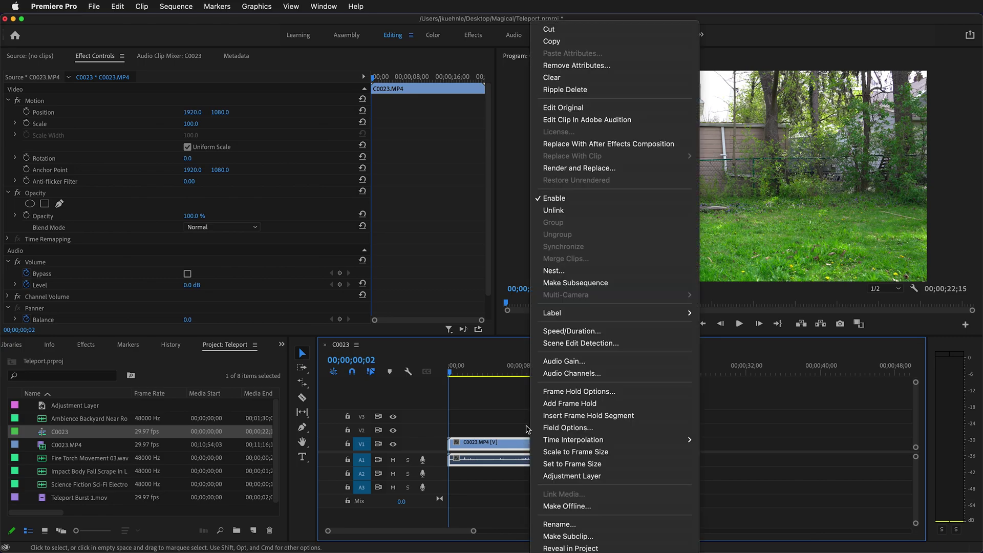
left_click(538, 212)
left_click(520, 464)
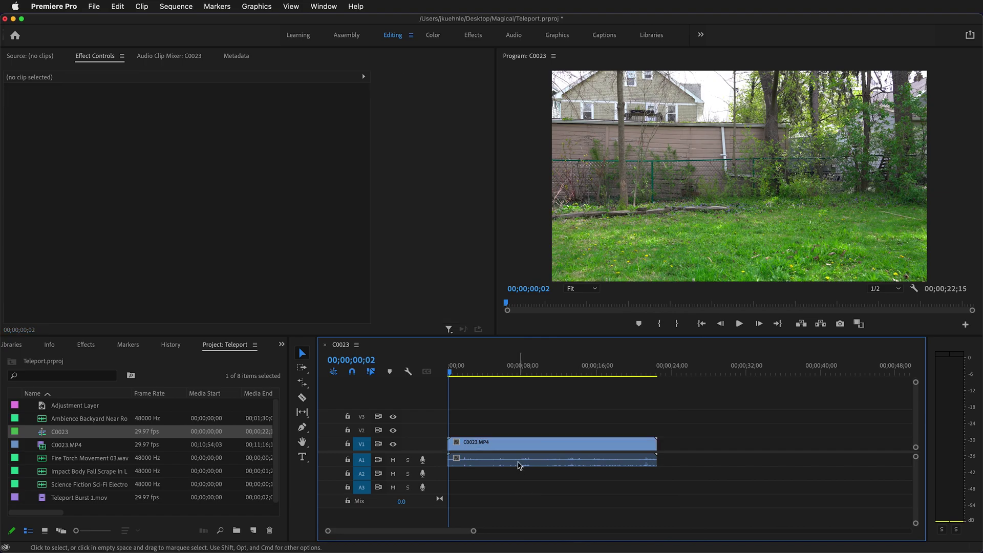
key("Delete")
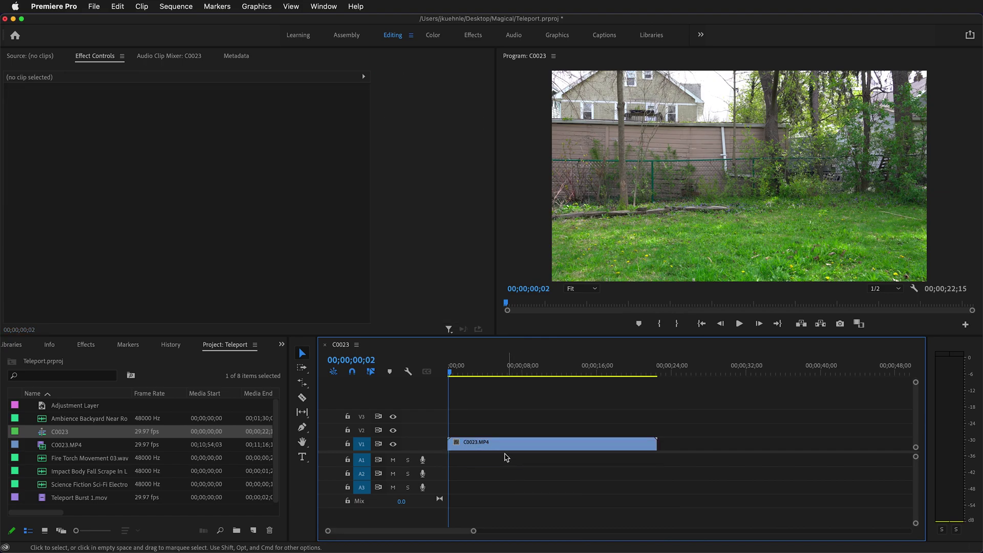
- Split the V1 clip at 00;00;05;16 and 00;00;07;25 with the Razor tool to separate the empty background from the first jump
left_click_drag(449, 373, 499, 382)
key("c")
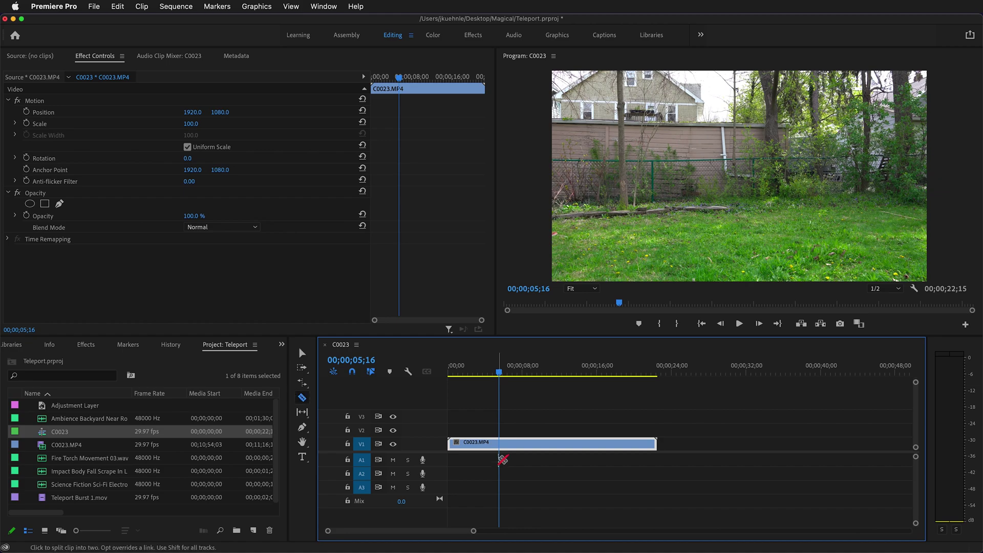
left_click(499, 444)
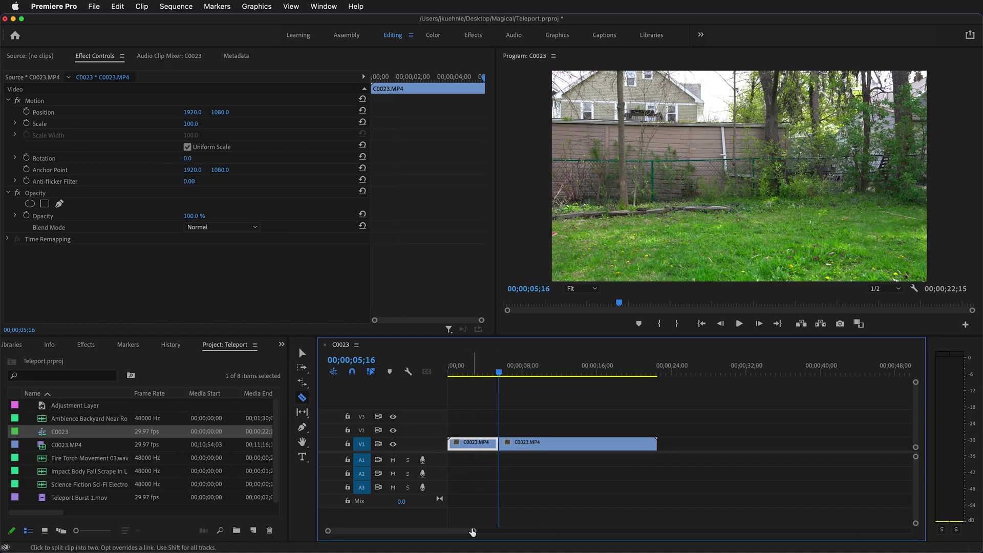
left_click_drag(472, 531, 449, 534)
left_click_drag(536, 377, 573, 379)
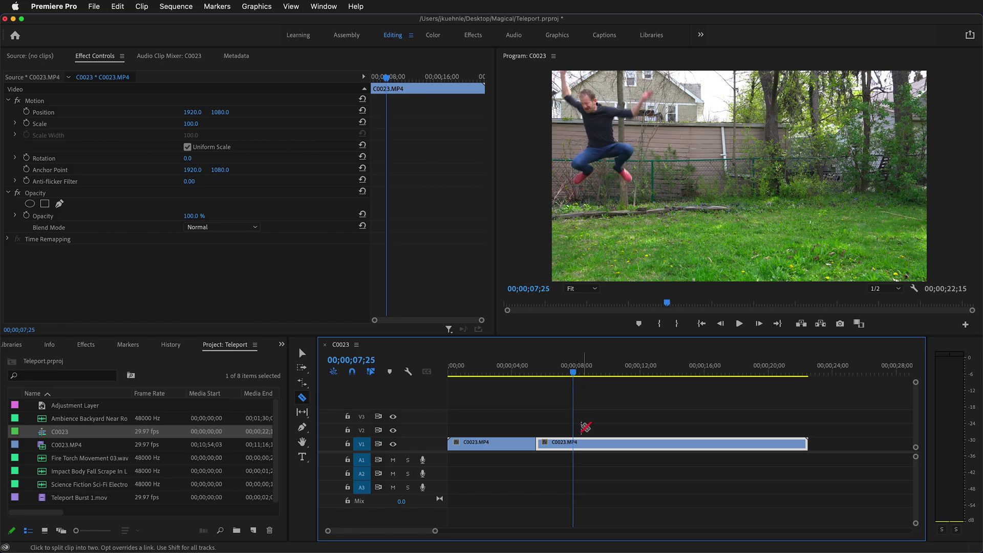
left_click(573, 445)
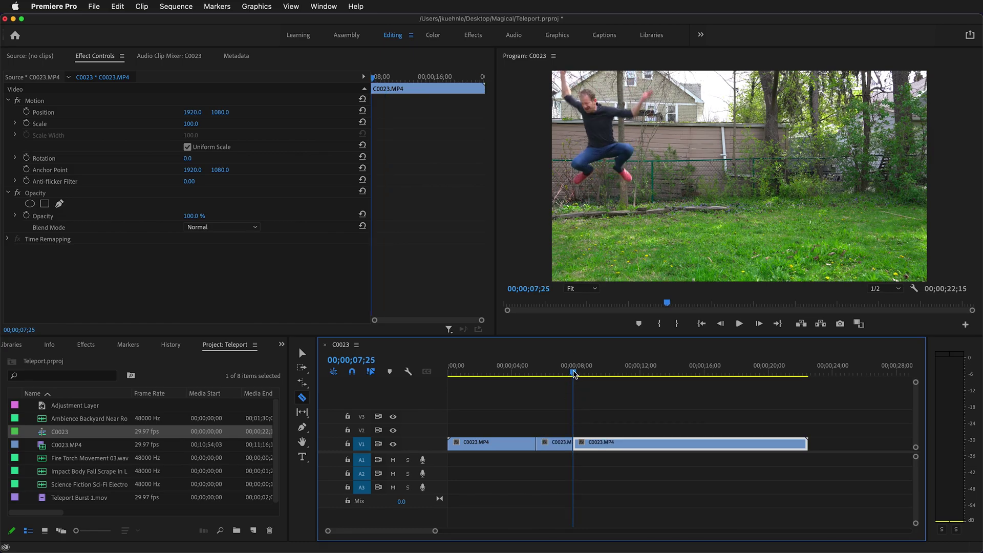
- Split the remaining footage at the second jump at 00;00;13;05 and delete the section between 00;00;07;25 and that cut
left_click(584, 373)
left_click_drag(587, 375, 659, 386)
key("Right")
key("Right")
key("Right")
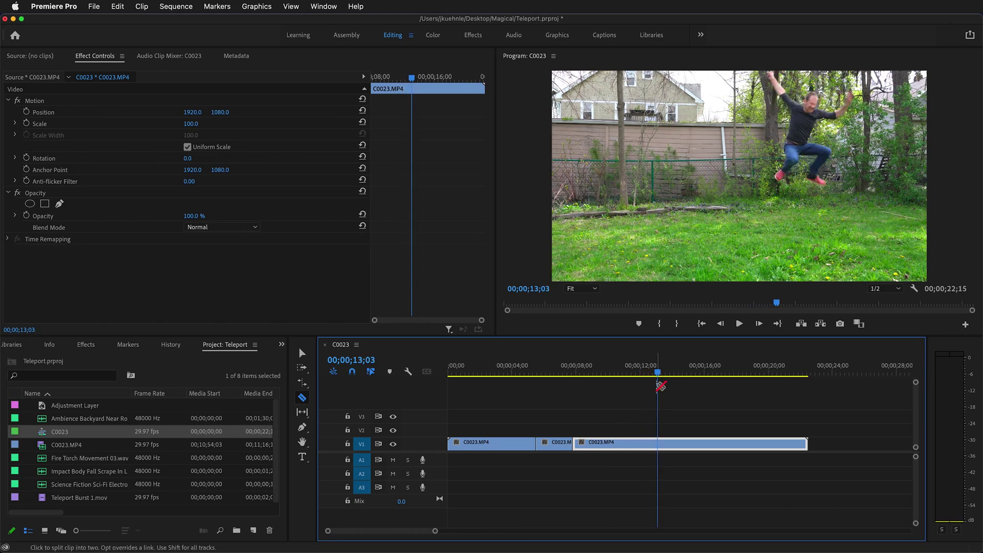
left_click(660, 443)
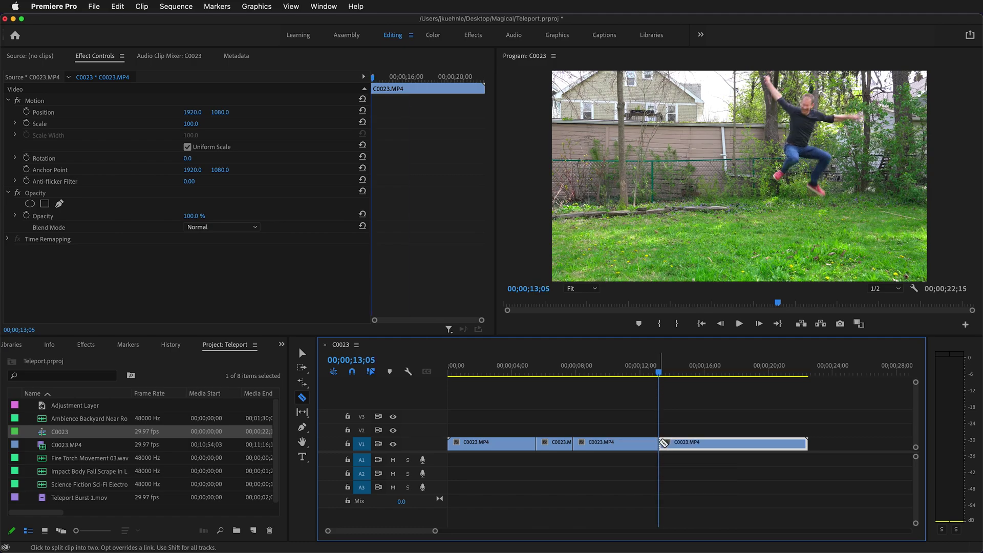
key("v")
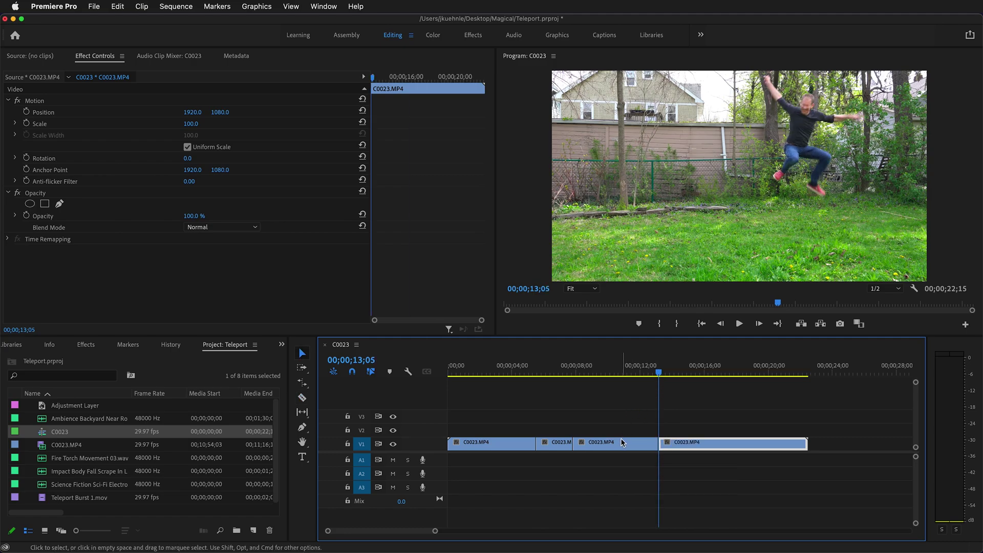
left_click(624, 440)
key("Delete")
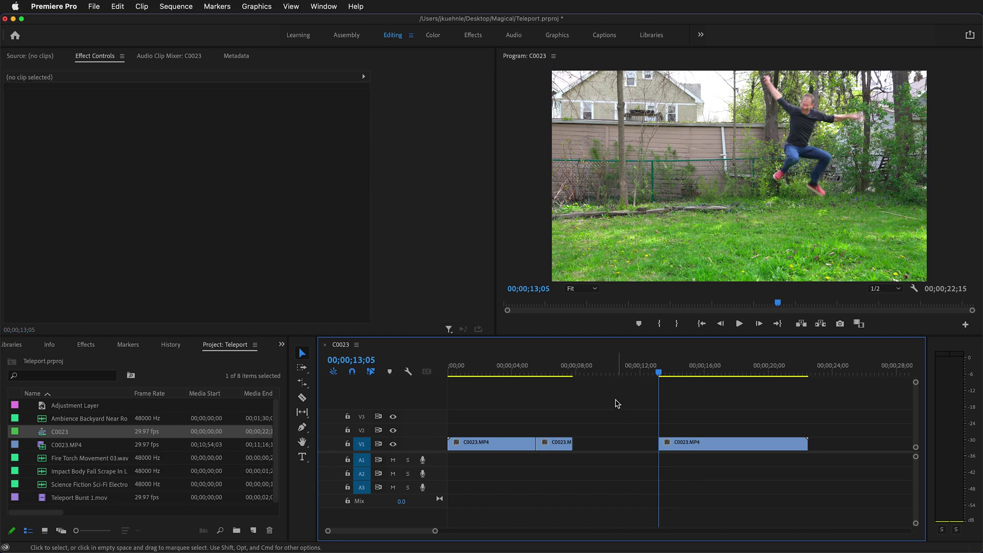
- Split the second jump clip about 3 seconds after its start and delete the leftover footage after the cut
left_click_drag(659, 373, 708, 374)
key("c")
left_click(709, 445)
key("v")
left_click(747, 444)
key("Delete")
- Move the first jump clip to the start of V2 and the second jump clip to V2 at 00;00;03;13, above the background clip
left_click_drag(550, 444, 442, 431)
left_click_drag(686, 444, 533, 433)
- Play the sequence from the beginning and scrub to the second jump clip's first frame to compare its look with the background clip
key("Home")
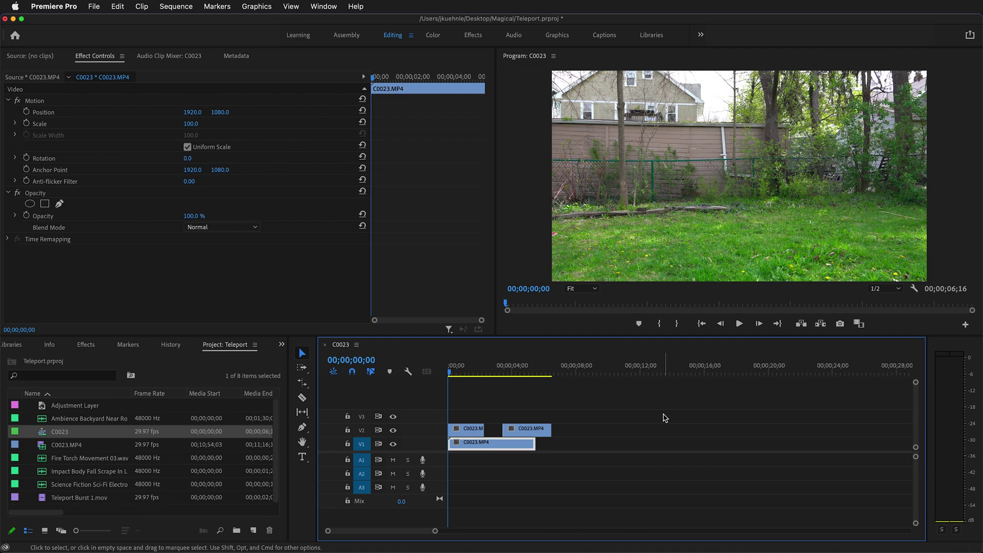
key("space")
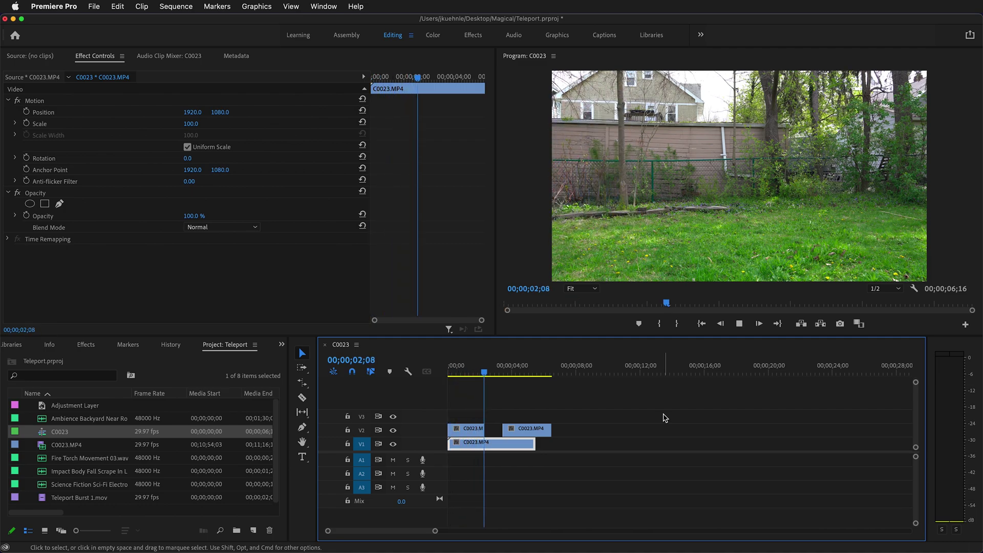
key("space")
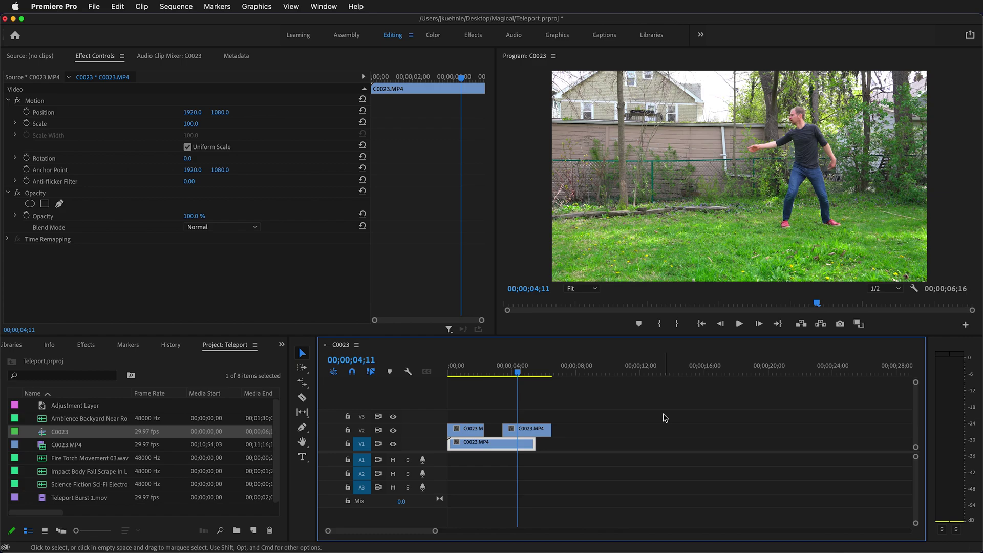
left_click(506, 377)
left_click_drag(506, 377, 505, 374)
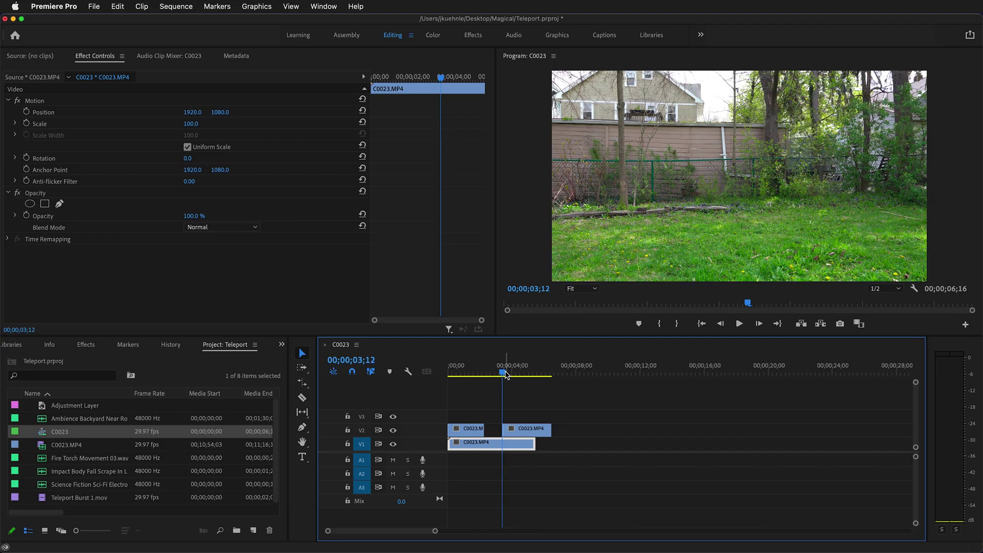
left_click_drag(504, 374, 505, 375)
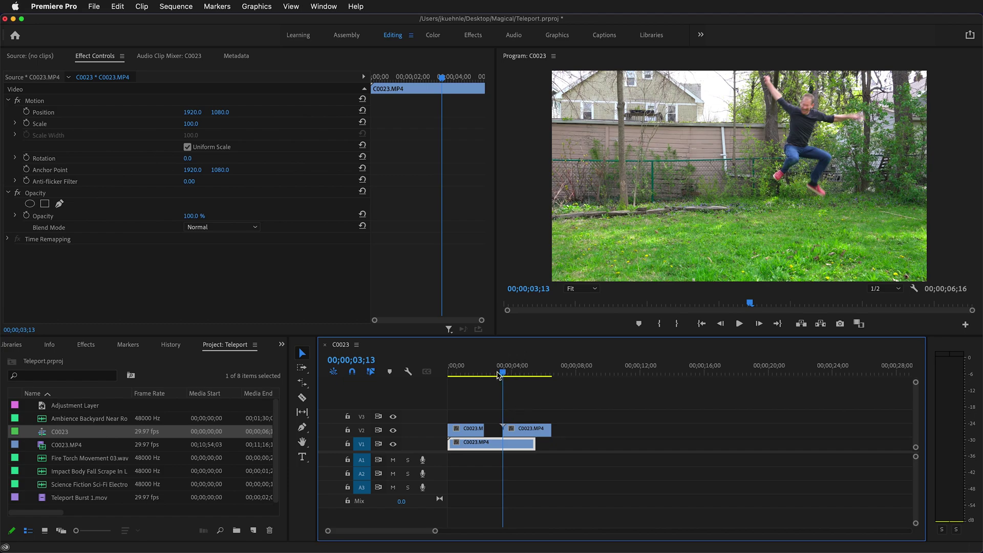
- Select the second jump clip on V2 and show the Color workspace with Lumetri Scopes
left_click(532, 432)
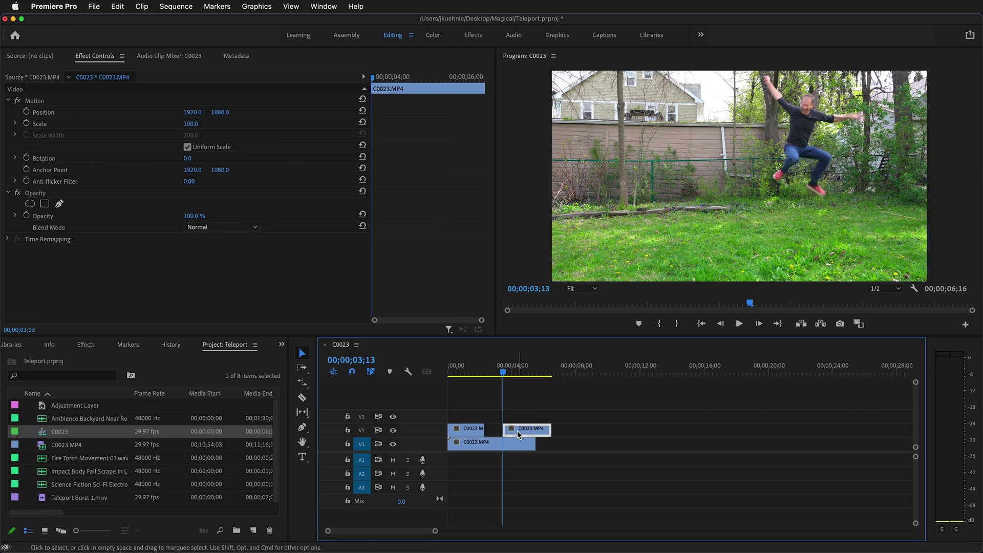
left_click(432, 36)
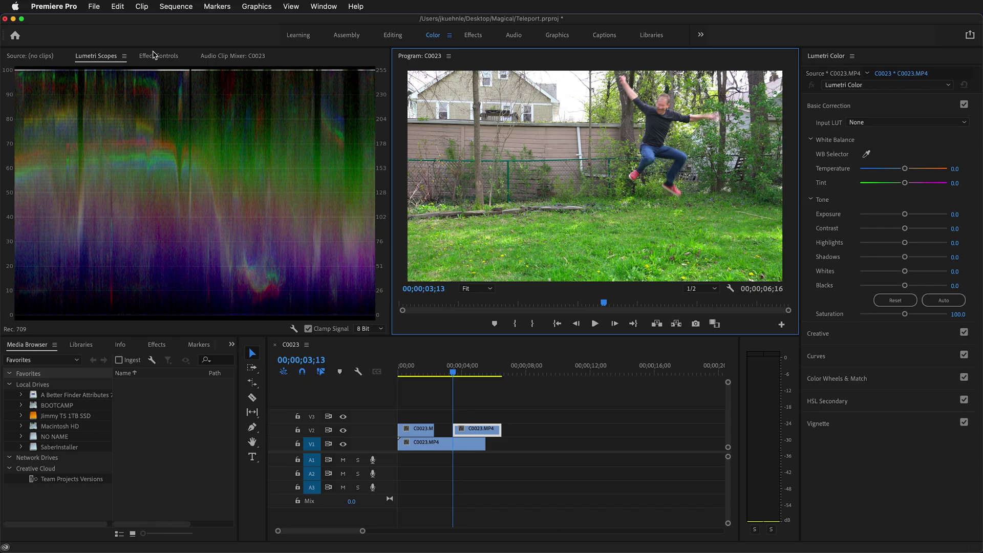
left_click(154, 55)
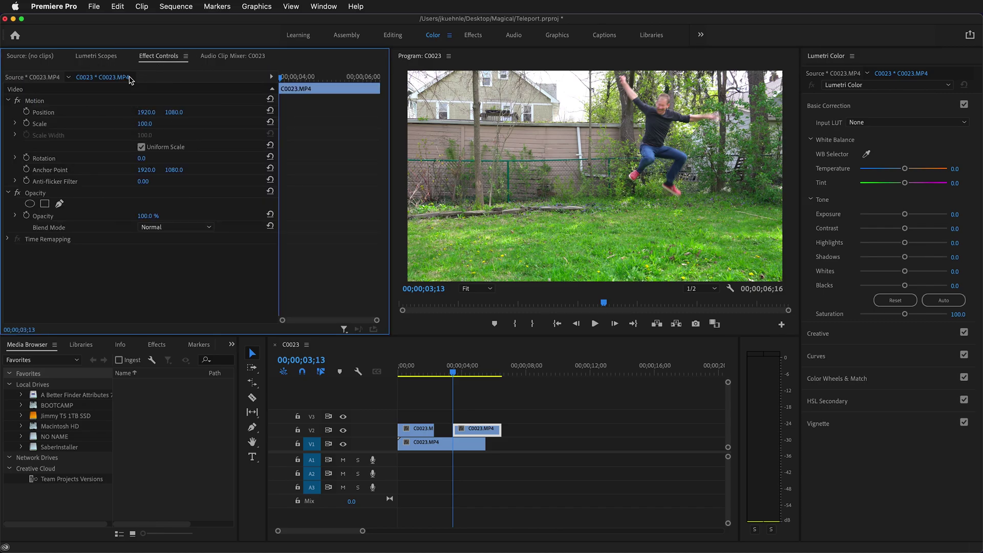
left_click(97, 56)
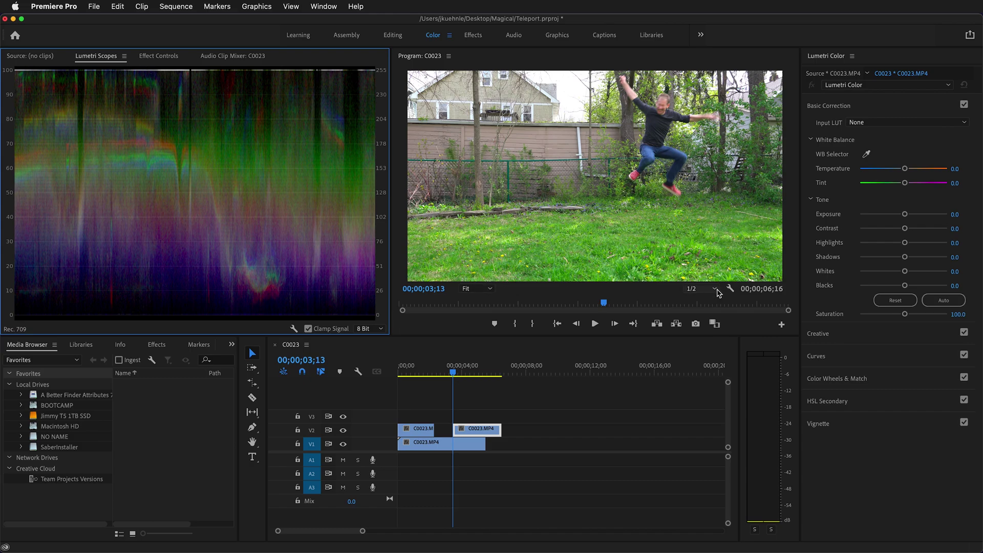
- Set the Program monitor to Comparison View with the reference frame at 00;00;03;10 and the current frame at 00;00;03;17
left_click(729, 290)
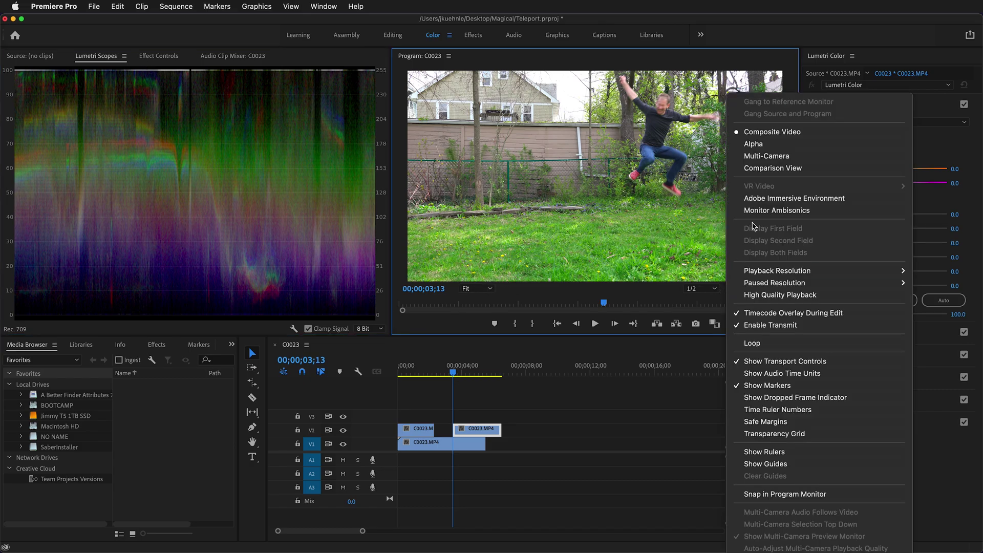
left_click(766, 168)
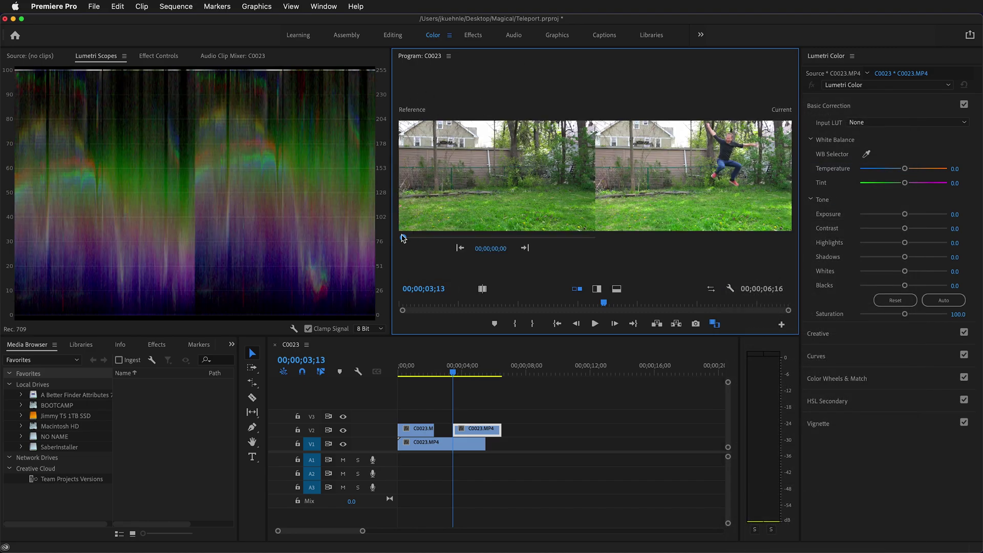
left_click_drag(403, 238, 502, 240)
left_click(456, 375)
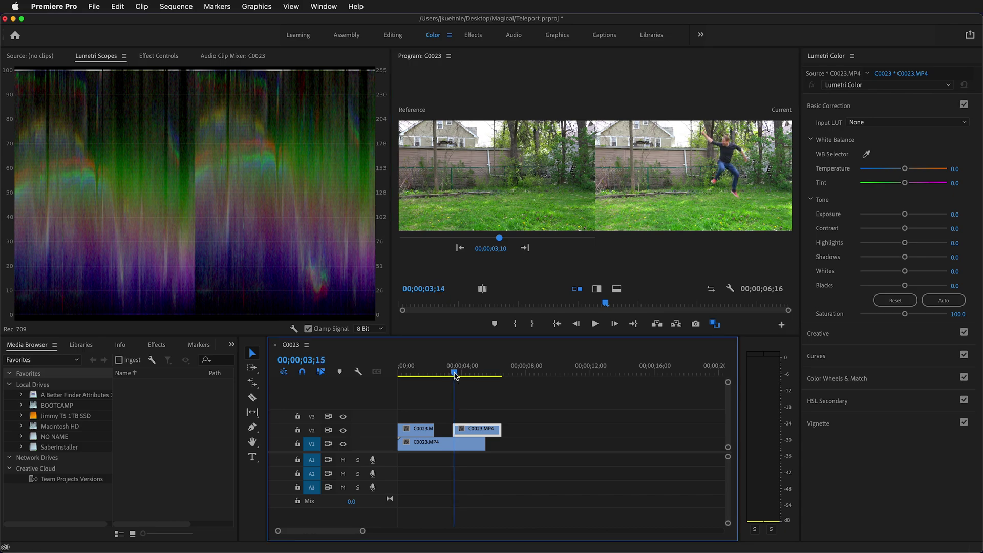
left_click_drag(455, 375, 457, 375)
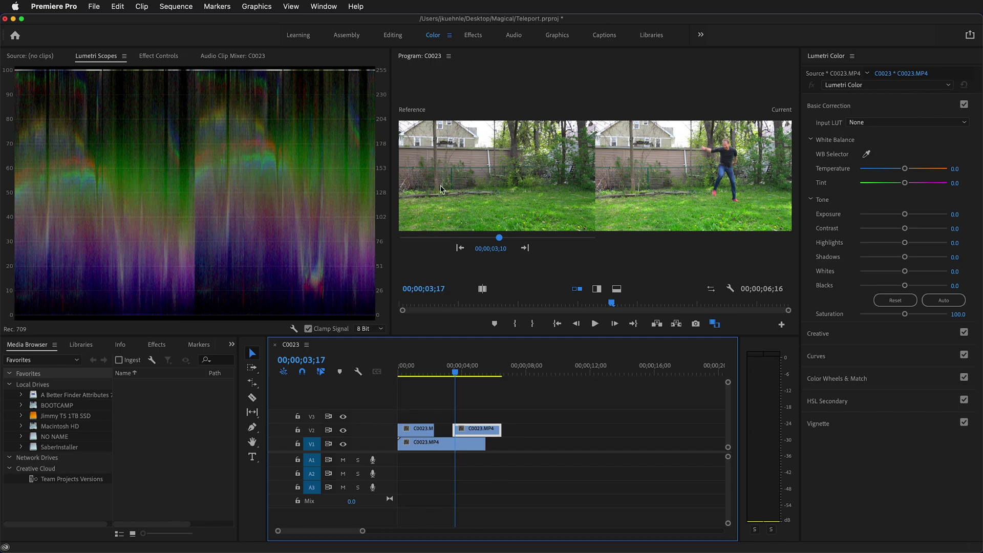
- Match the second jump clip to the reference by setting Lumetri Shadows to -47.5 and Contrast to -36.3
left_click_drag(905, 258, 890, 259)
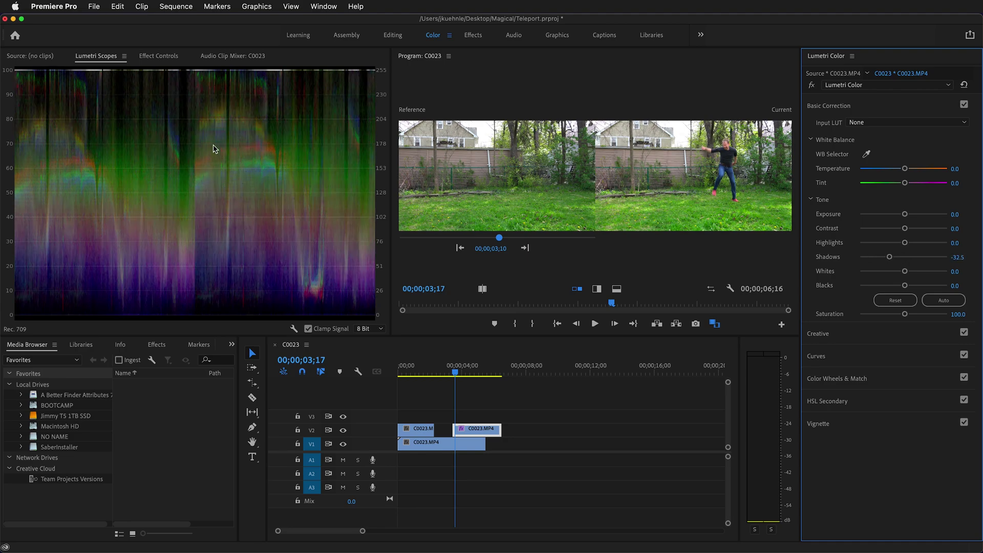
left_click_drag(891, 259, 891, 230)
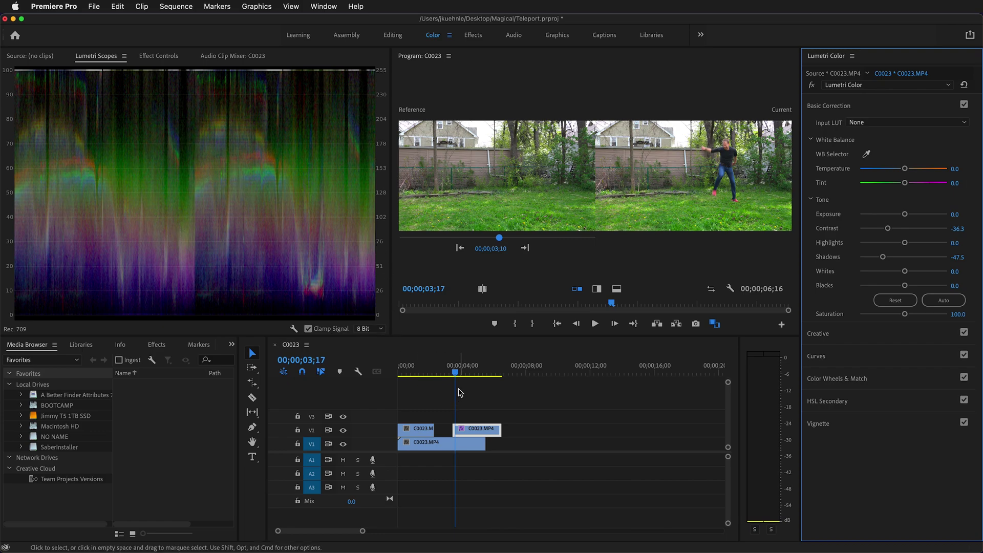
- Return the Program monitor to Composite Video and step back and forth across the cut near 00;00;03;13 to check the colour match
left_click(731, 288)
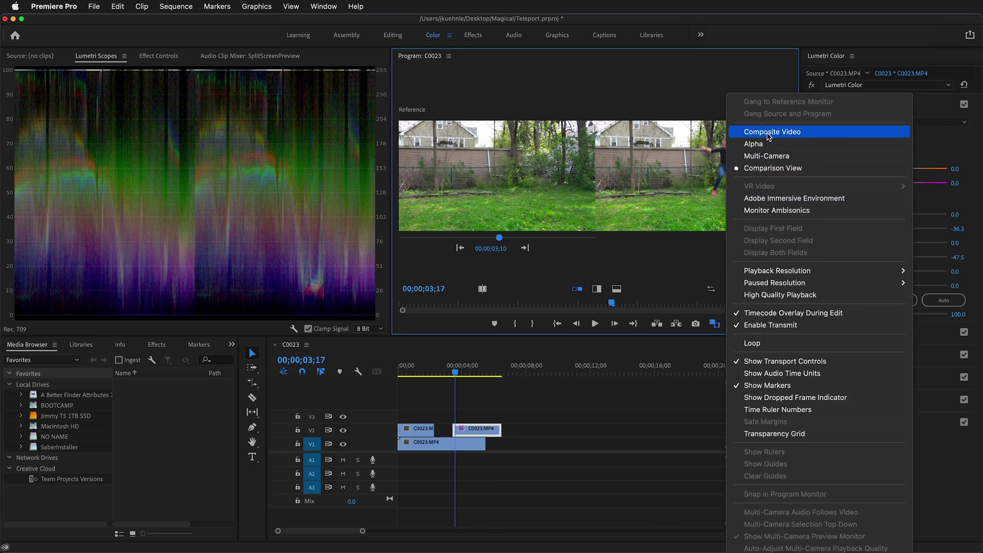
key("Left")
key("Left")
key("Left")
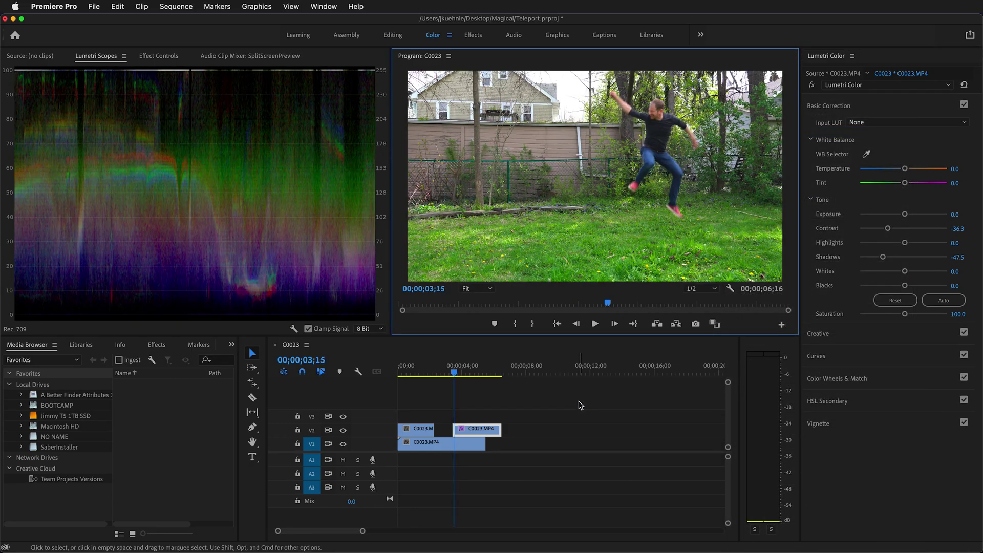
key("Left")
key("Left")
key("Right")
key("Right")
key("Left")
key("Left")
key("Right")
key("Right")
key("Left")
key("Left")
key("Right")
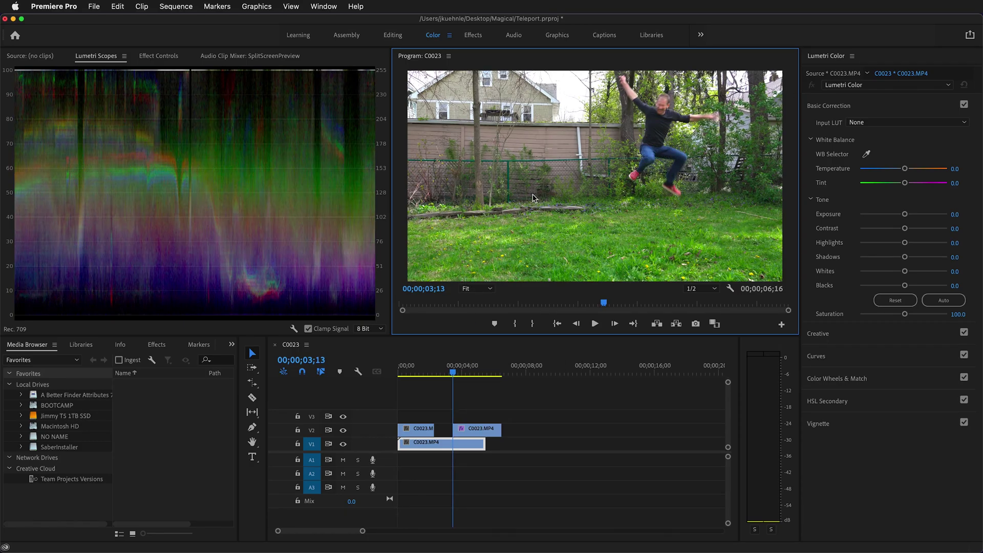
- Return to the Editing workspace and duplicate the graded second jump clip onto V3 directly above the original
left_click(399, 39)
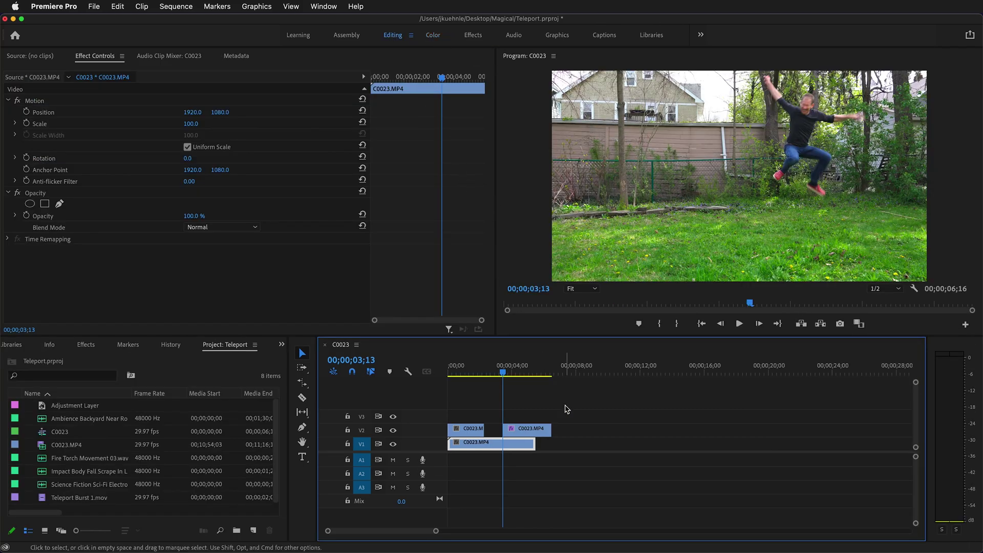
left_click(526, 431)
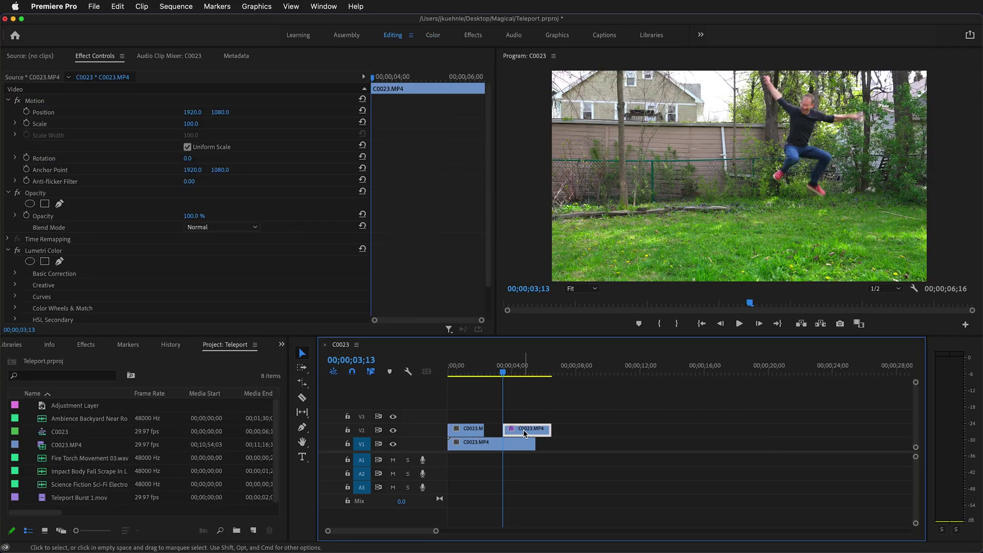
left_click_drag(525, 435, 514, 410)
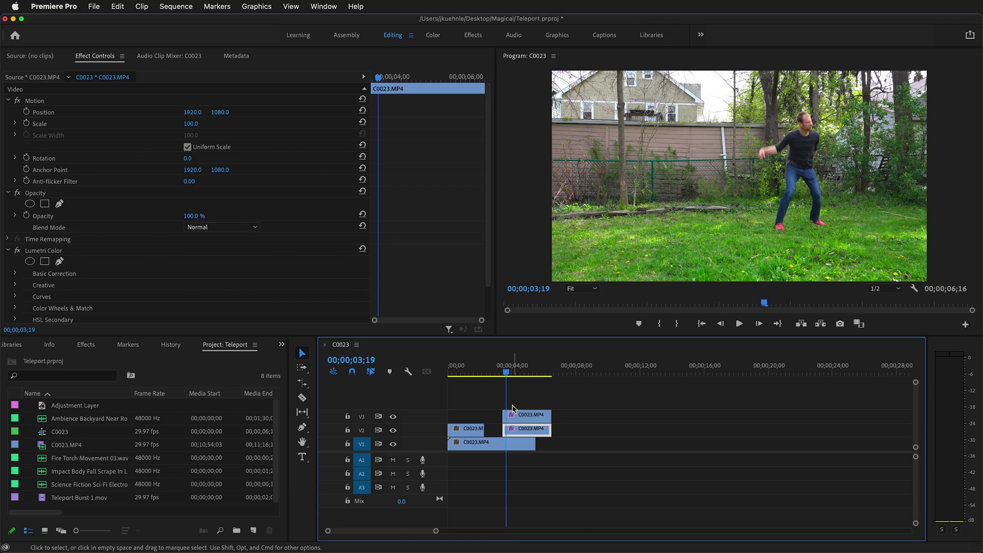
- Split the V3 copy of the second jump clip at 00;00;03;19 with the Razor tool, where the jumper has landed
left_click_drag(437, 532, 377, 532)
left_click_drag(672, 378, 658, 376)
key("Right")
key("Right")
key("Right")
key("Right")
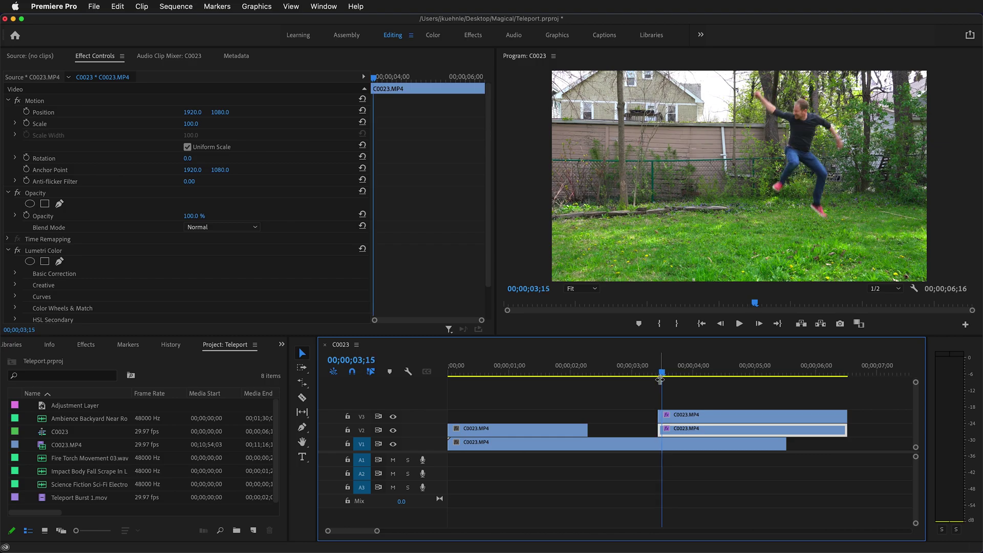
key("Right")
key("Right")
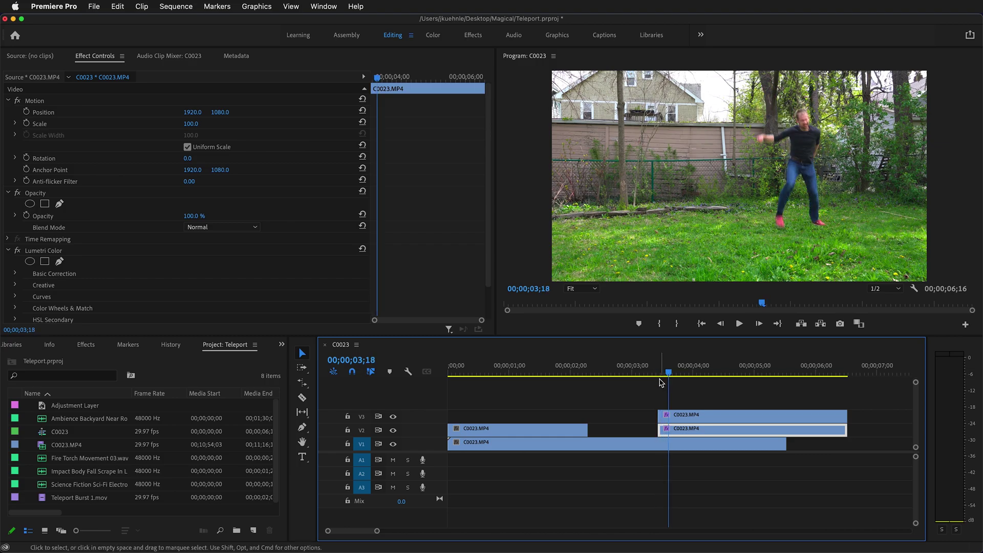
key("c")
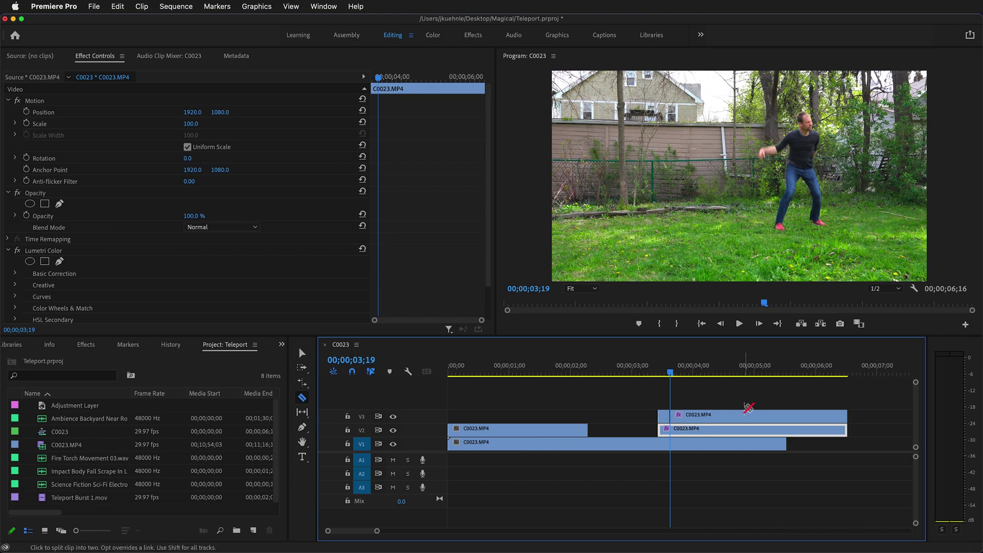
- Delete the part of the V3 jump copy after 00;00;03;19, keeping only the short piece before it
key("v")
left_click(733, 415)
key("Delete")
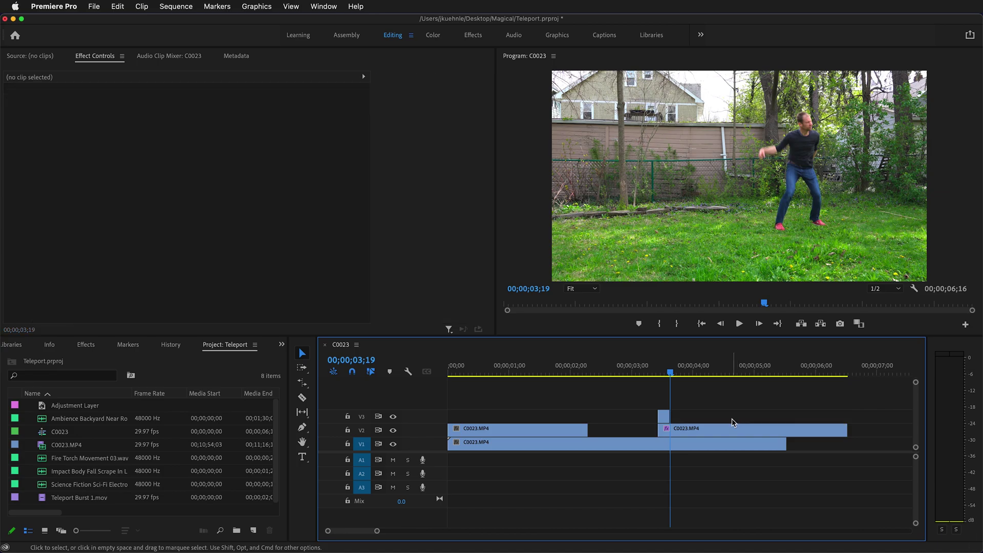
- Add an elliptical opacity mask around the airborne jumper on the short V3 clip at 00;00;03;13, with Mask Feather 178
left_click(664, 416)
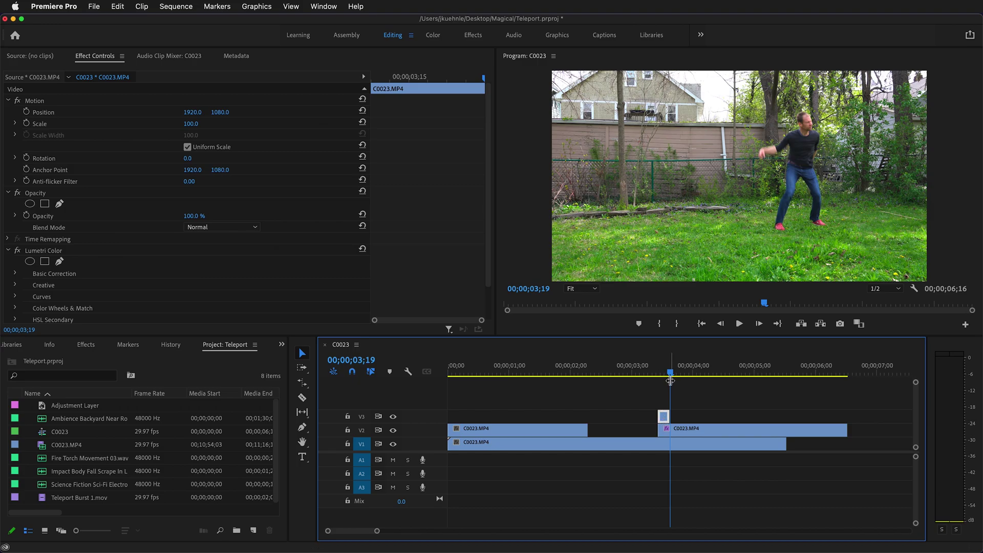
left_click_drag(672, 376, 659, 376)
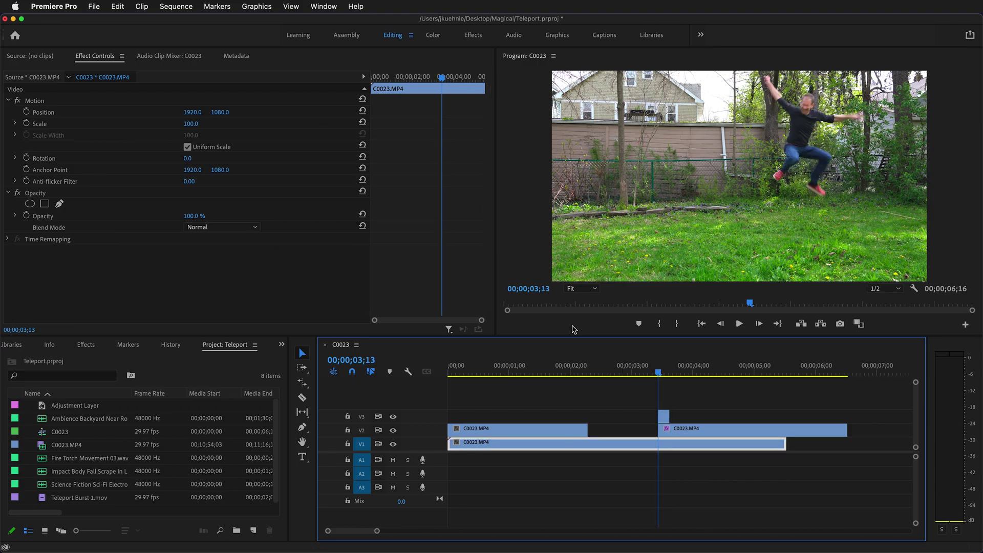
left_click(663, 418)
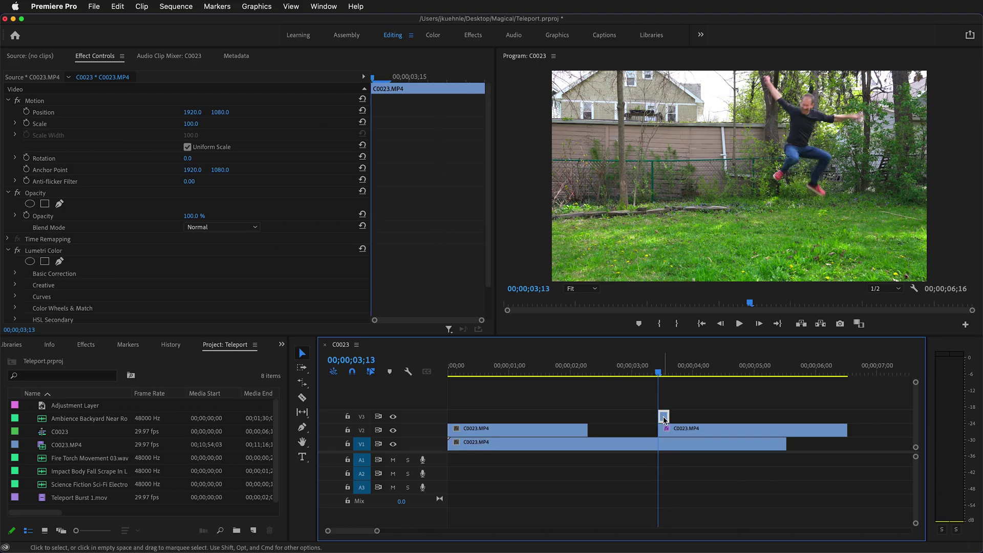
left_click(30, 204)
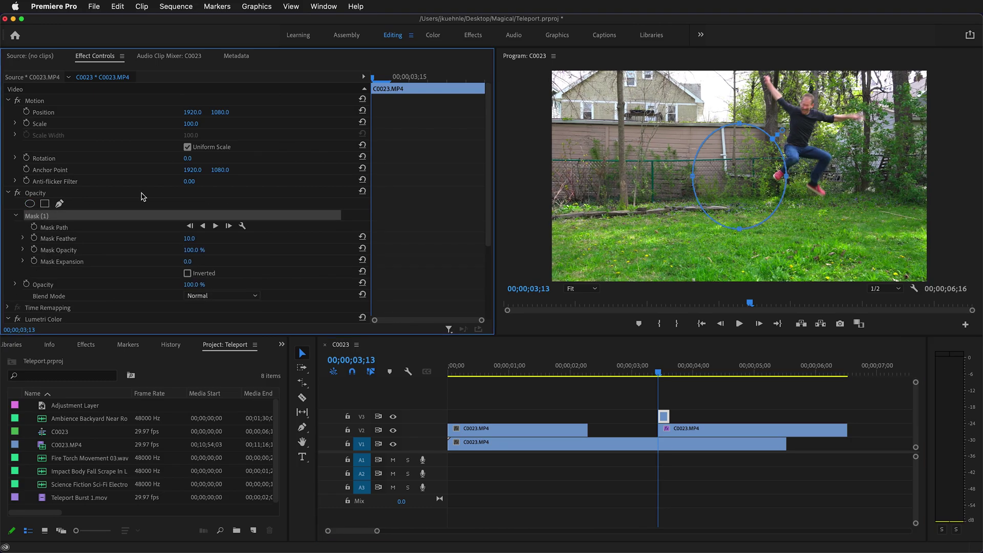
left_click_drag(738, 177, 777, 123)
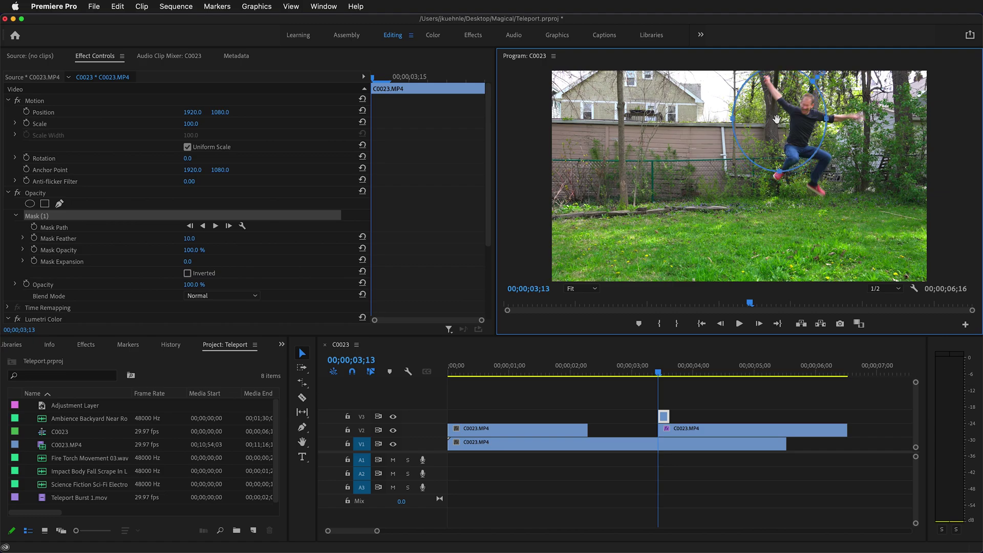
left_click_drag(780, 173, 779, 206)
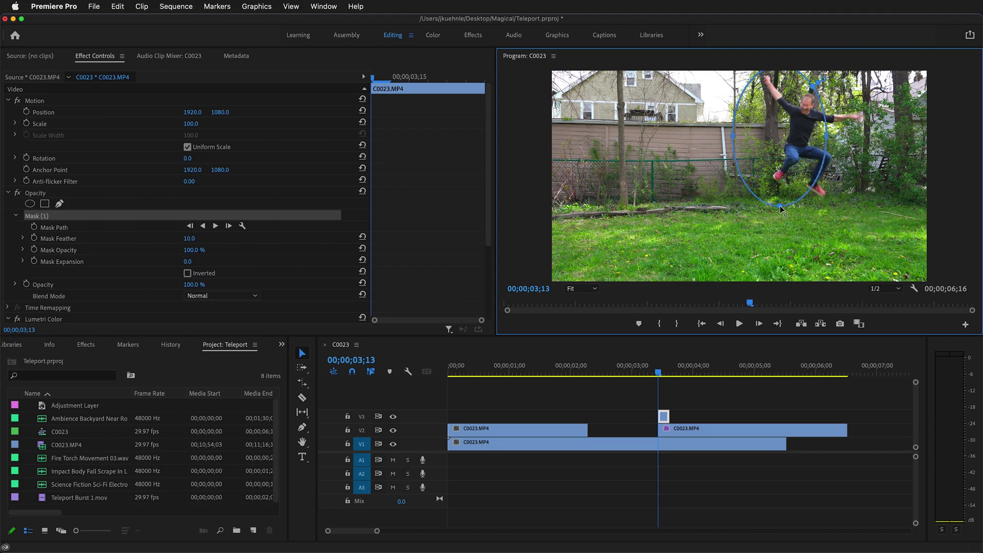
left_click_drag(827, 139, 879, 134)
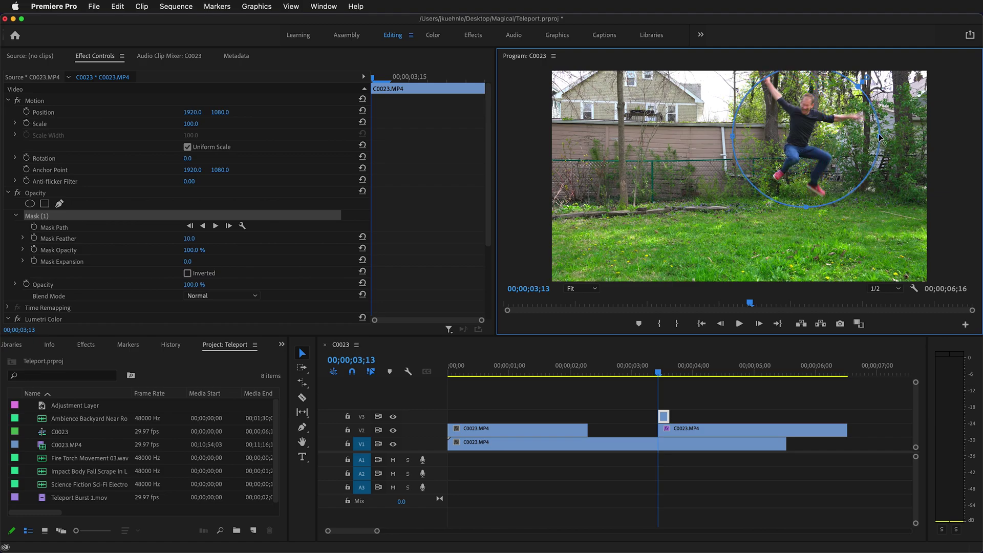
left_click_drag(807, 207, 805, 219)
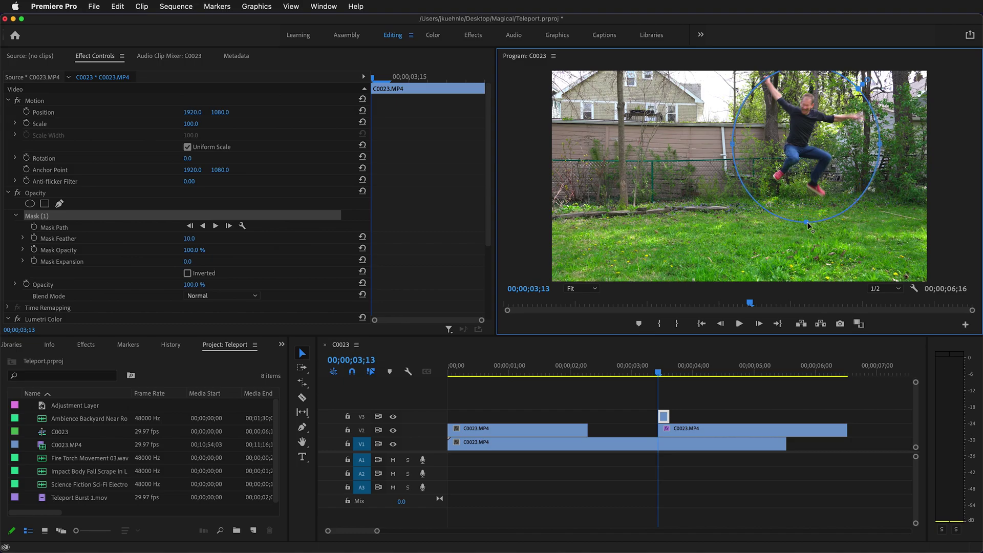
left_click_drag(807, 128, 802, 123)
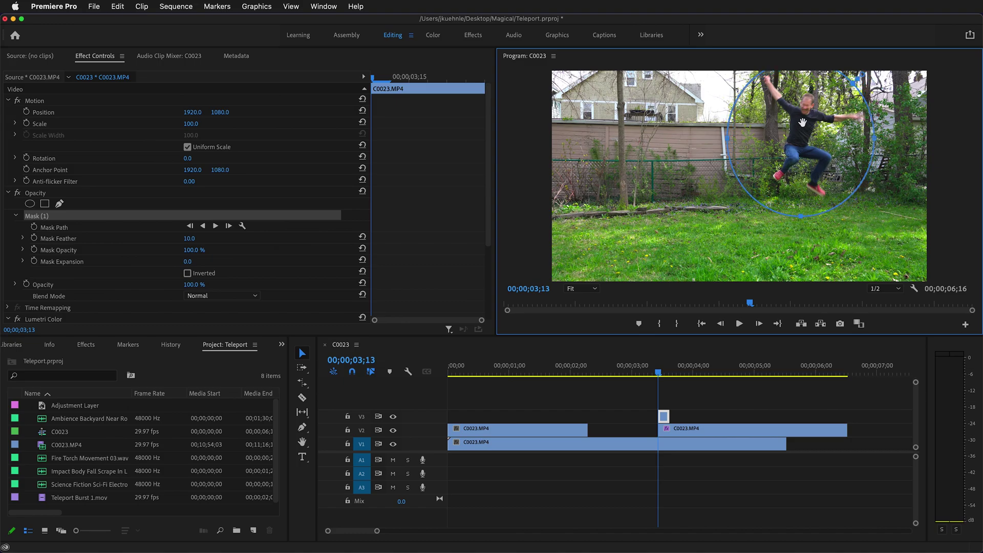
left_click_drag(194, 243, 209, 242)
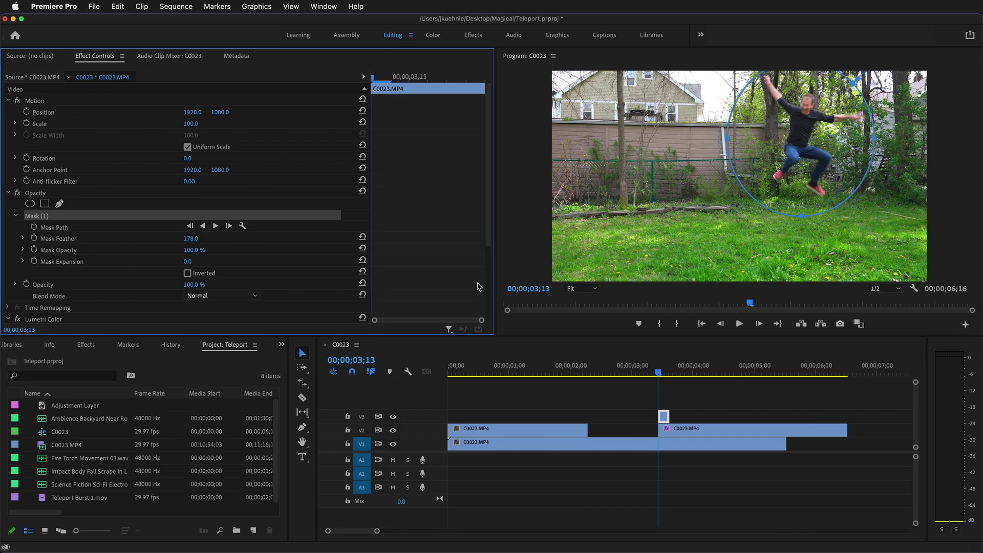
left_click_drag(789, 149, 785, 147)
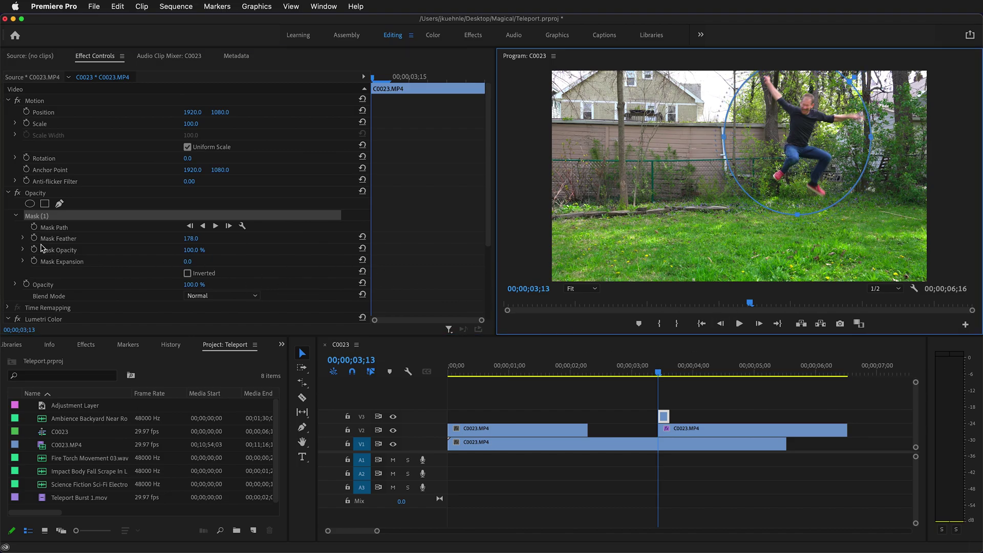
- Keyframe the ellipse's Mask Path from 00;00;03;13, stepping frame by frame and moving the mask down with the falling jumper
left_click(34, 226)
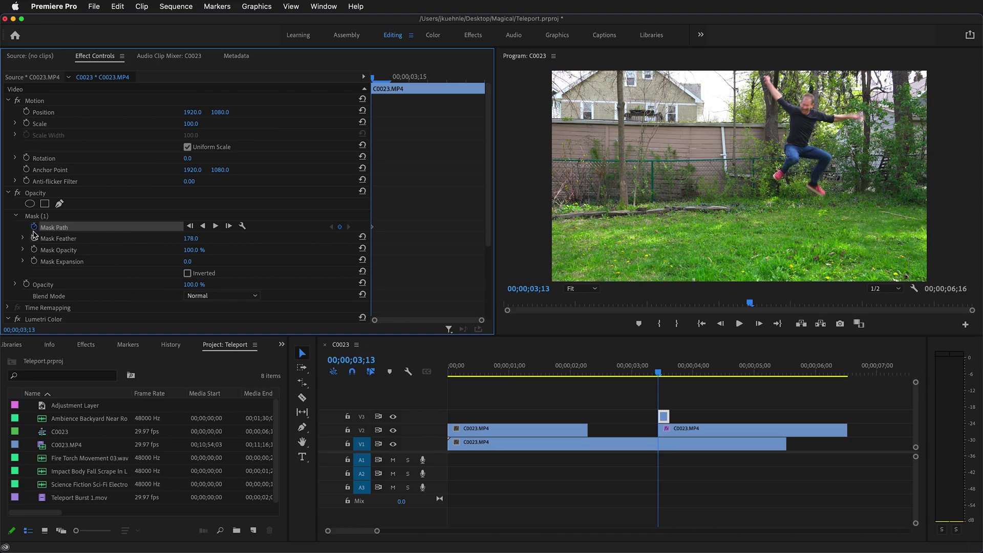
key("Right")
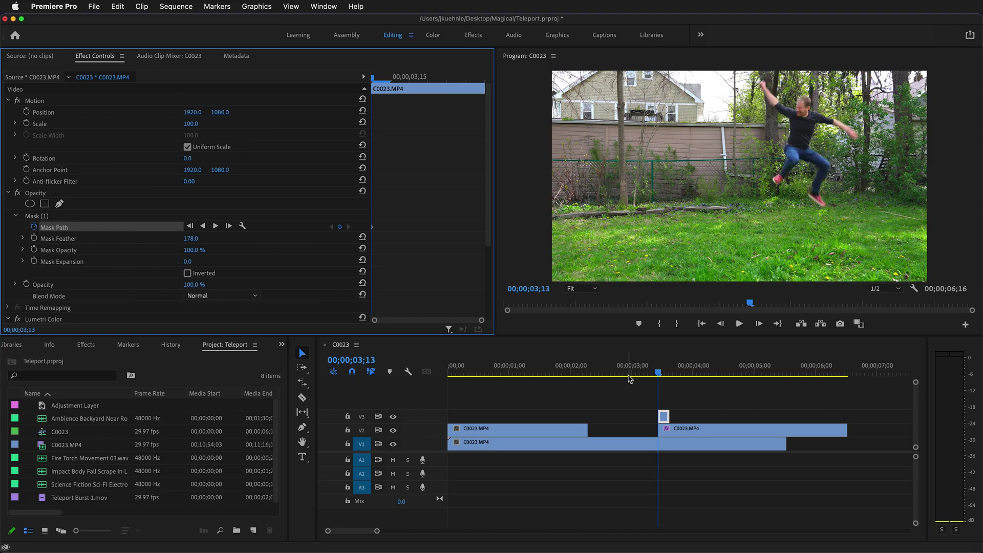
left_click(34, 215)
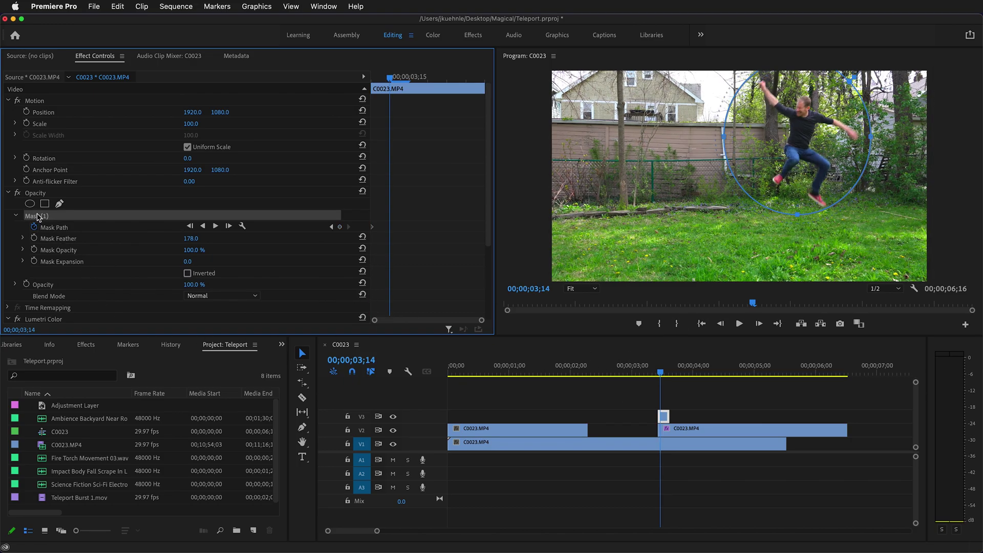
left_click(802, 121)
key("Right")
left_click_drag(802, 120, 800, 172)
key("Right")
key("Right")
key("Right")
key("Right")
left_click(802, 177)
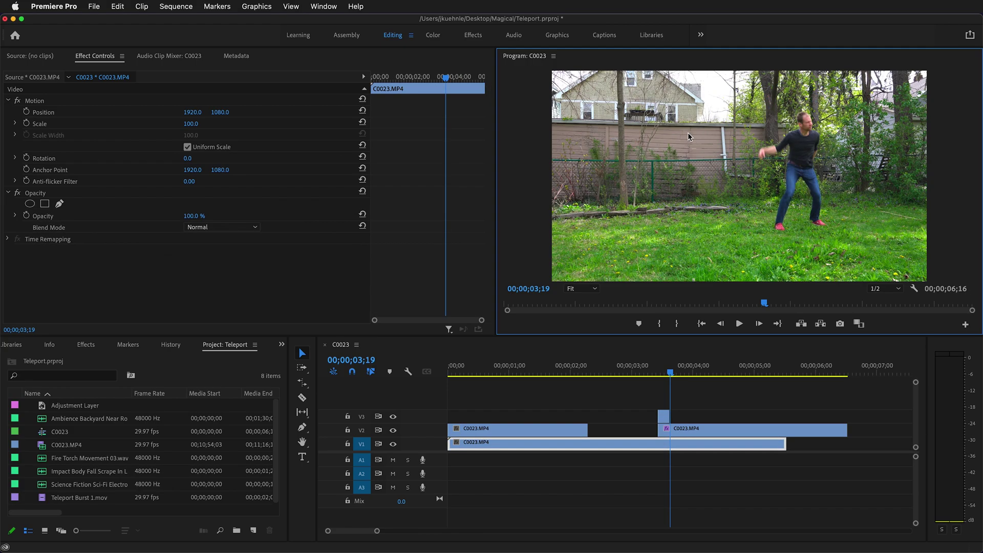
- Enable Opacity keyframing on the second V2 jump clip and set it to 0% at 00;00;03;13
left_click(690, 434)
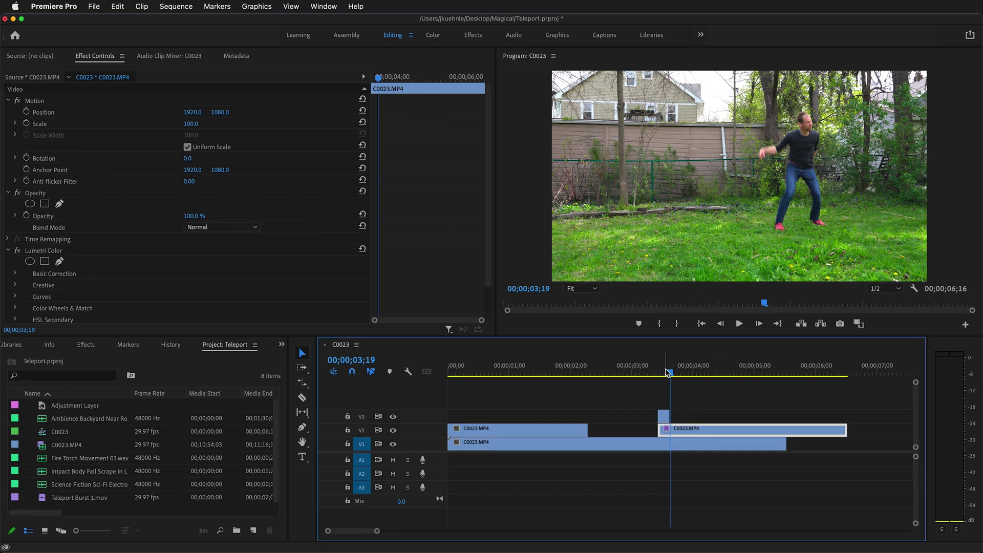
left_click_drag(670, 373, 659, 376)
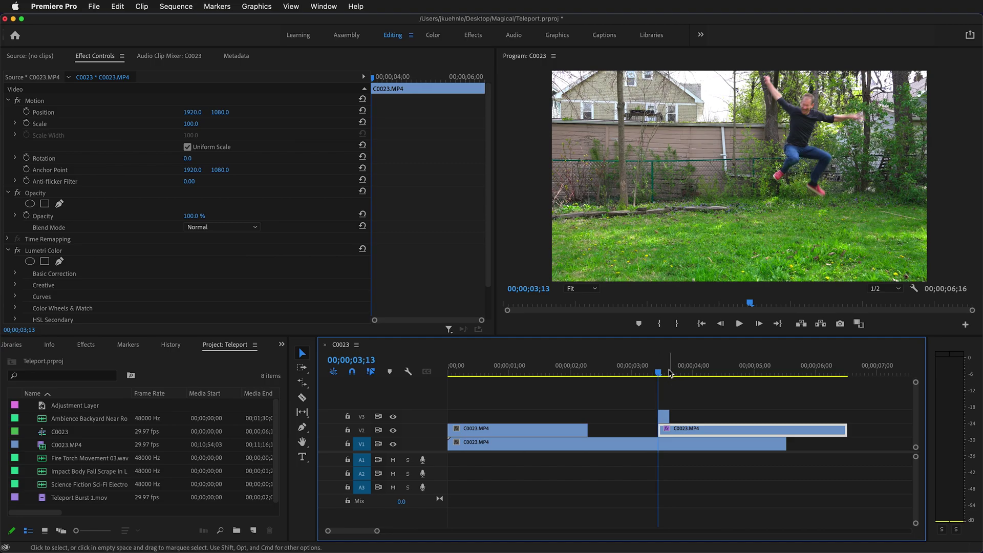
left_click(27, 216)
left_click(190, 215)
type("0")
key("Return")
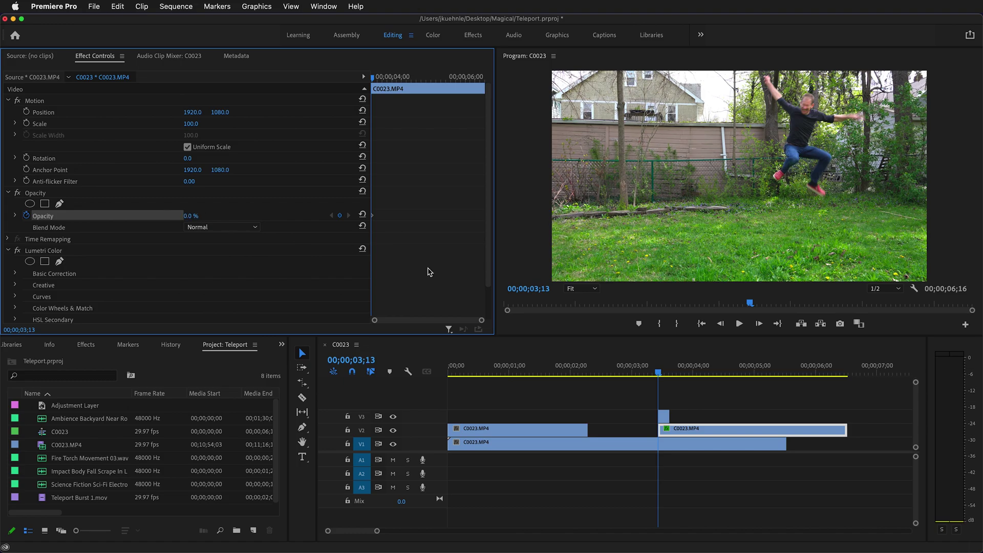
- Set the second V2 jump clip's Opacity to 100% at 00;00;03;19 to complete the fade-in
left_click(669, 375)
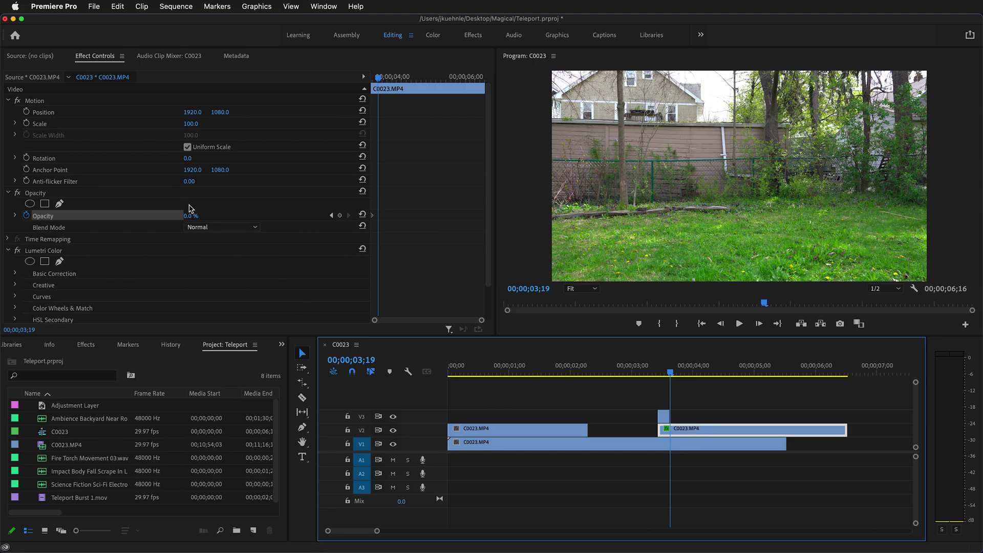
left_click(193, 216)
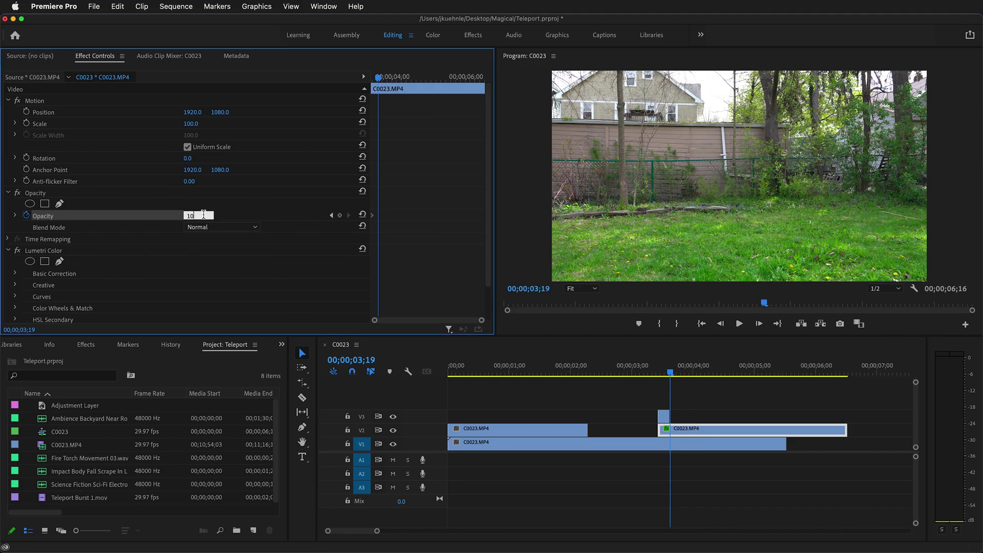
type("100")
key("Return")
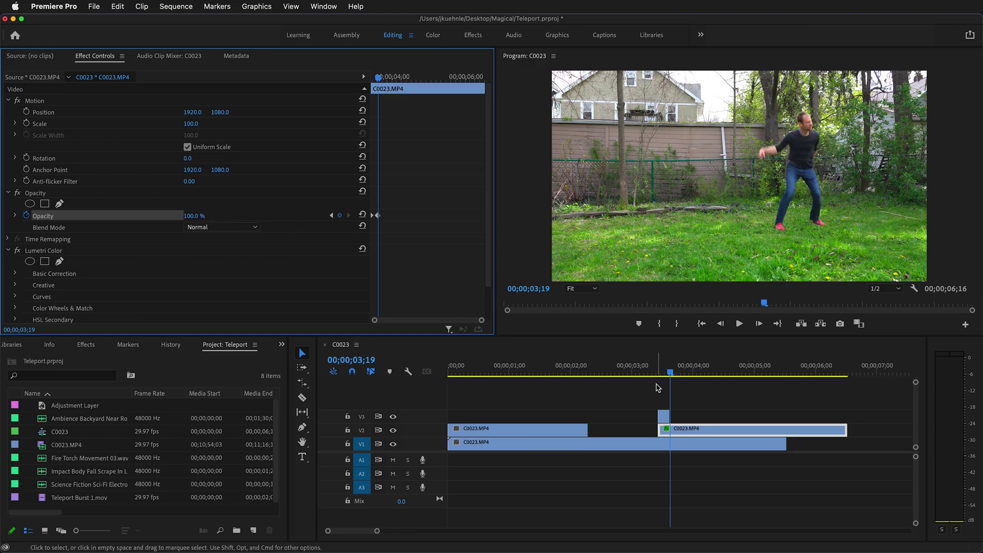
- Play and scrub through the second jump around 00;00;03;13 to check the fade-in beneath the masked clip
left_click_drag(670, 375, 623, 379)
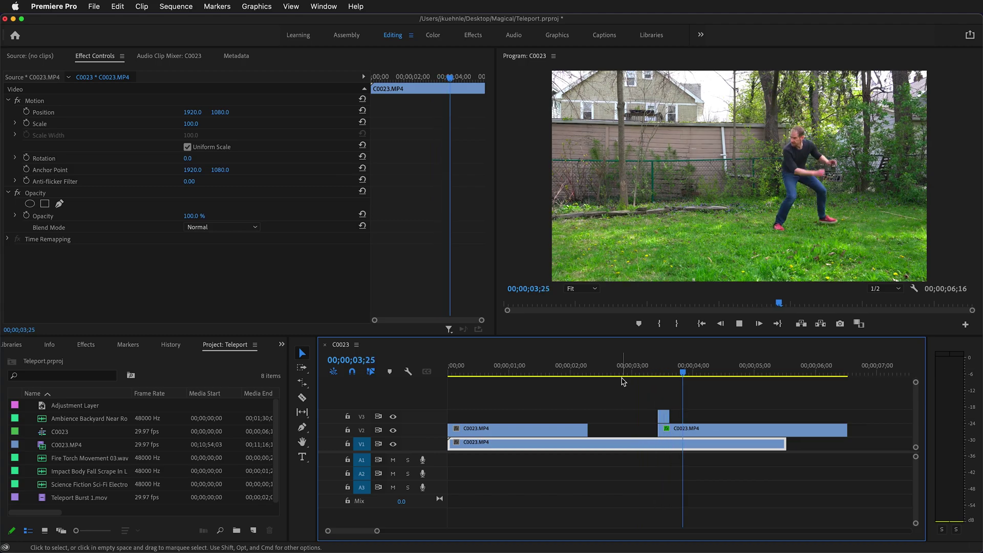
key("space")
left_click_drag(699, 374, 660, 374)
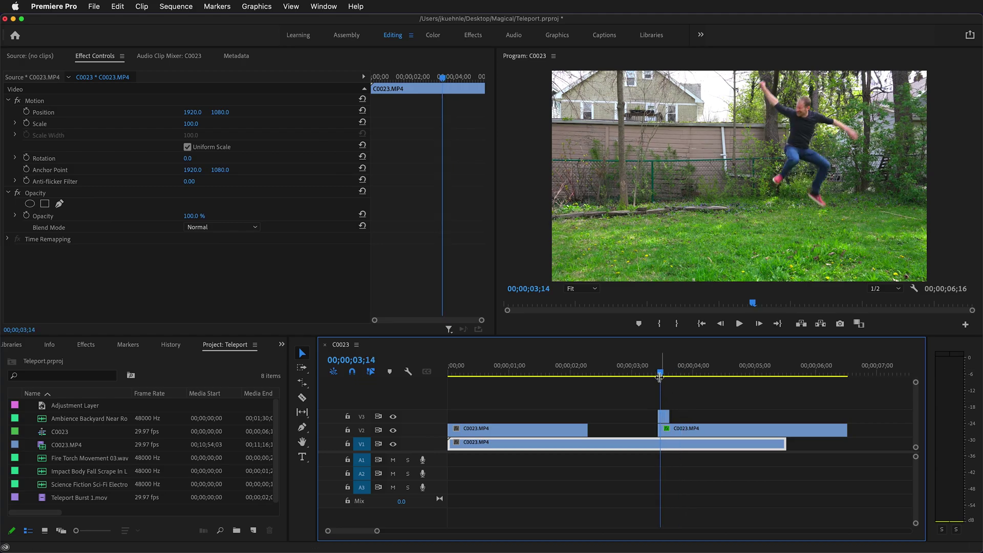
- Split the first jump clip on V2 at 00;00;02;04 with the Razor tool, where the jumper is in mid-air
left_click_drag(660, 374, 588, 390)
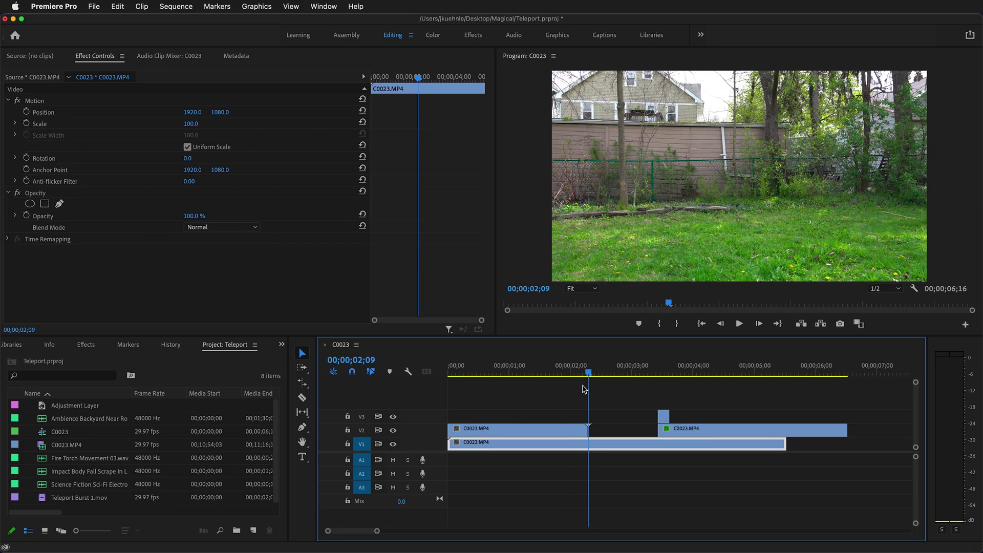
left_click_drag(580, 390, 579, 390)
key("c")
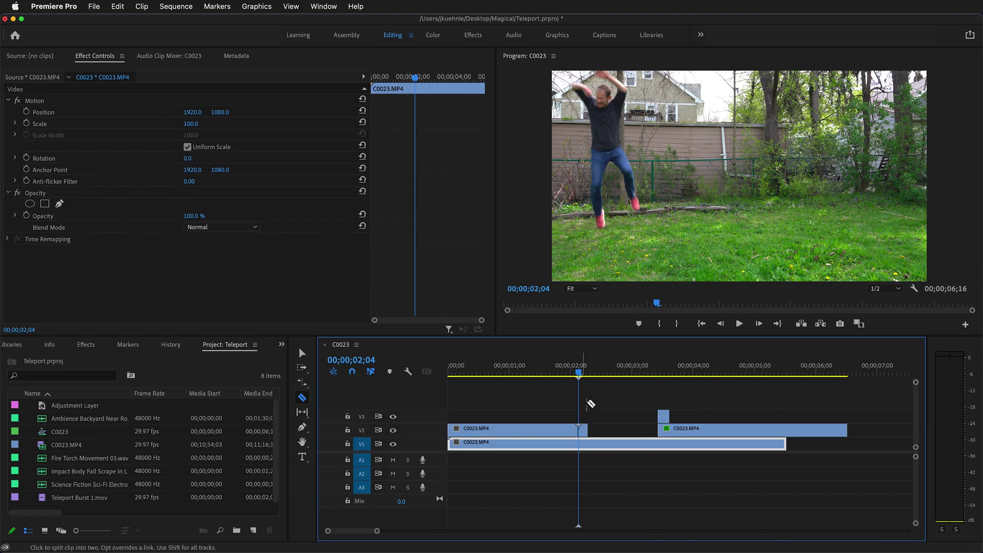
key("Right")
key("Right")
key("Right")
key("Right")
key("Right")
key("v")
- Lock track V1 and select the short end piece of the first V2 jump clip, with the playhead at 00;00;02;04
left_click(583, 430)
left_click(585, 373)
left_click_drag(587, 375, 609, 373)
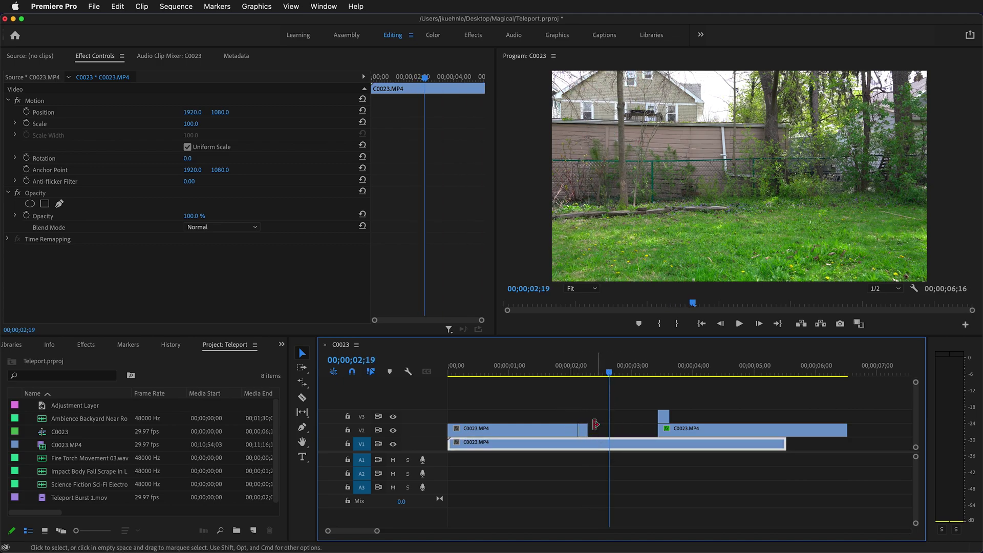
left_click(348, 444)
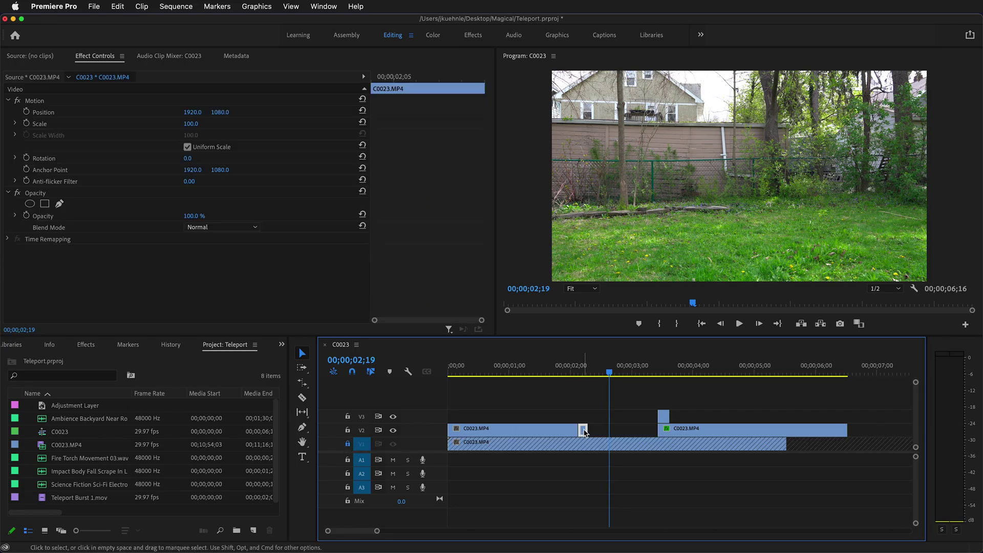
left_click(573, 381)
left_click_drag(574, 382, 575, 382)
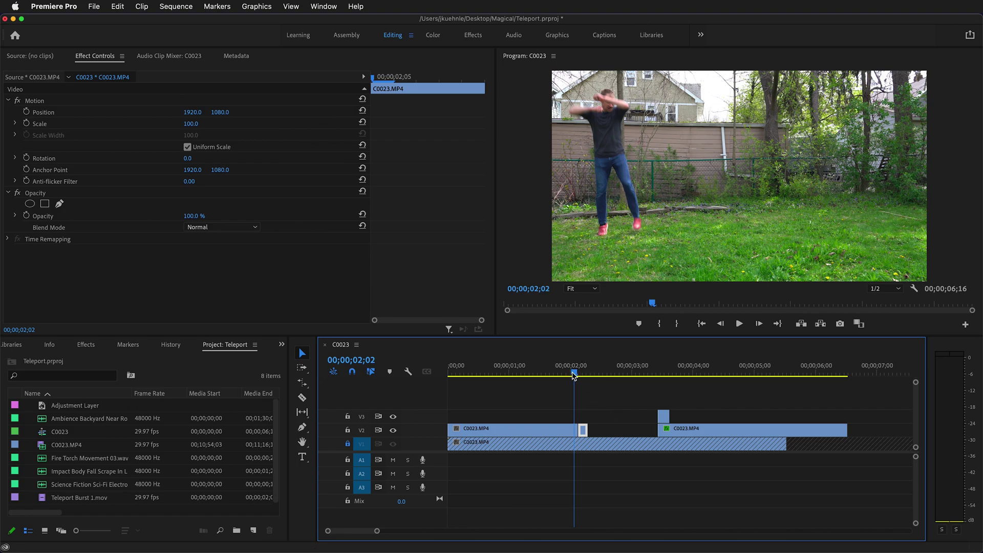
left_click_drag(574, 375, 579, 374)
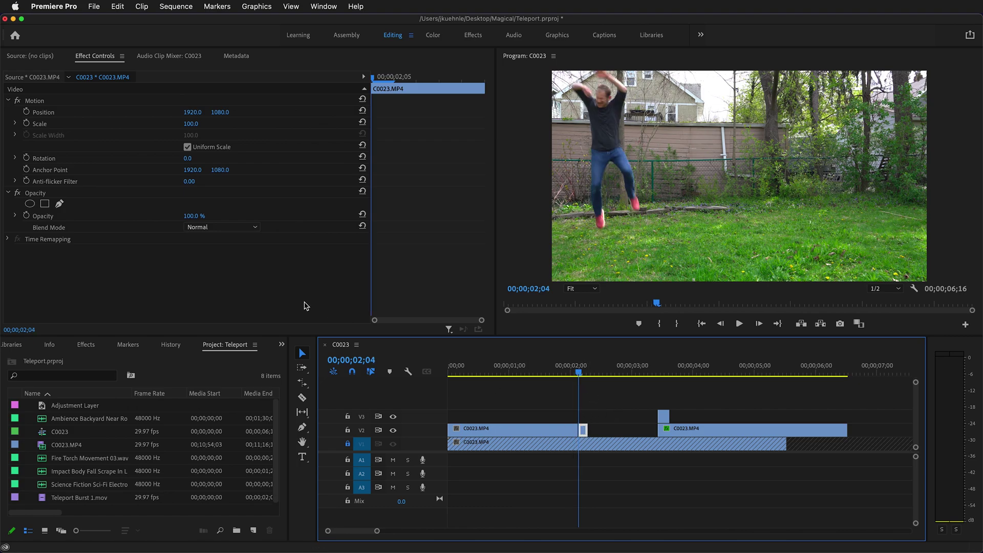
- Draw a closed Pen opacity mask around the jumper on the short V2 piece, working in the maximized Program monitor and extending it above the raised hands
left_click(58, 205)
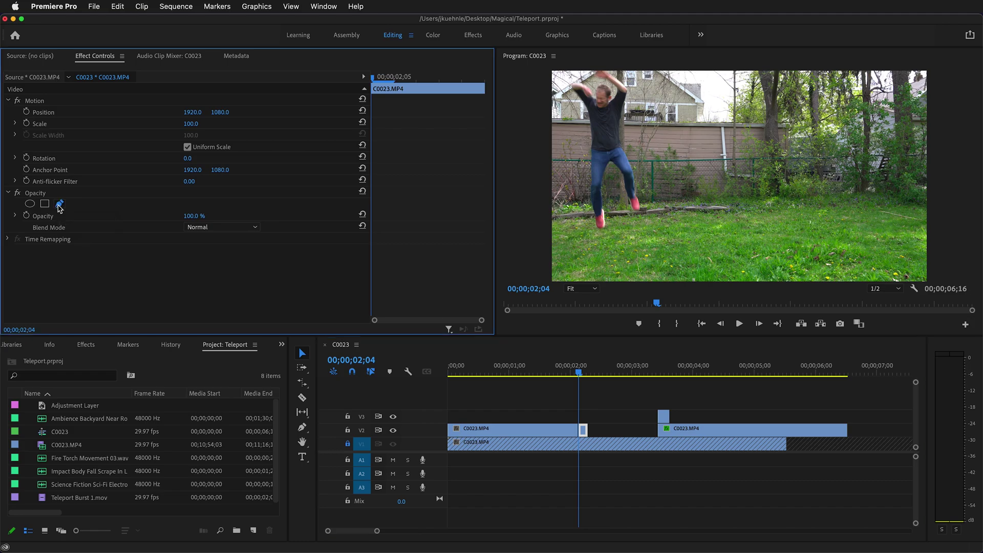
key("grave")
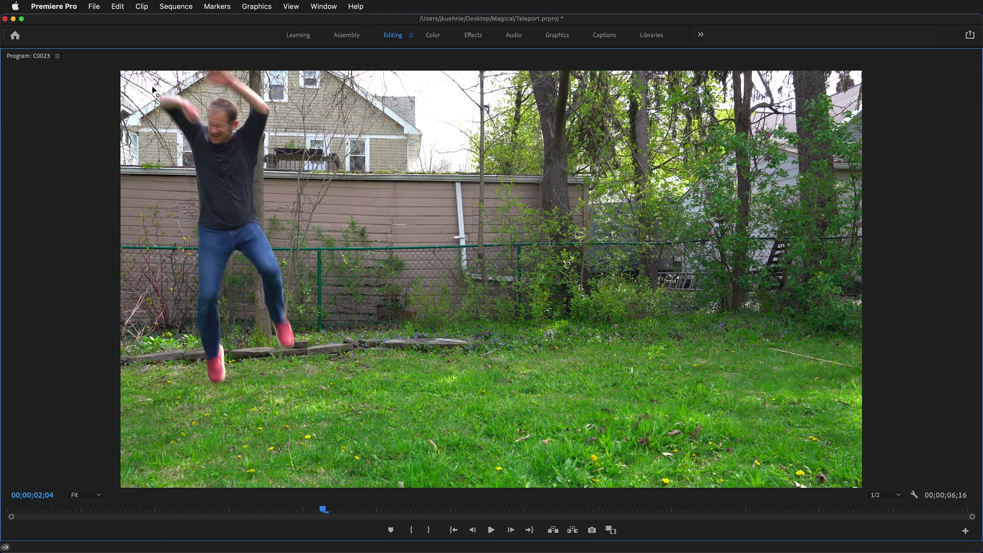
left_click(159, 121)
left_click(180, 154)
left_click(192, 328)
left_click(236, 400)
left_click(242, 355)
left_click(242, 268)
left_click(270, 334)
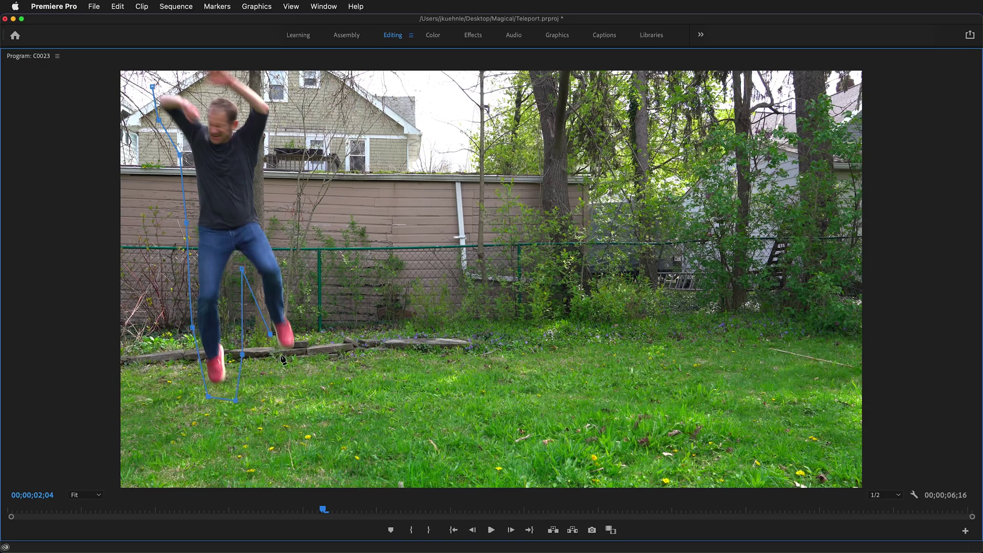
left_click(306, 340)
left_click(294, 261)
left_click(264, 195)
left_click(281, 108)
left_click(258, 72)
left_click(183, 72)
left_click(152, 87)
left_click_drag(254, 73, 256, 54)
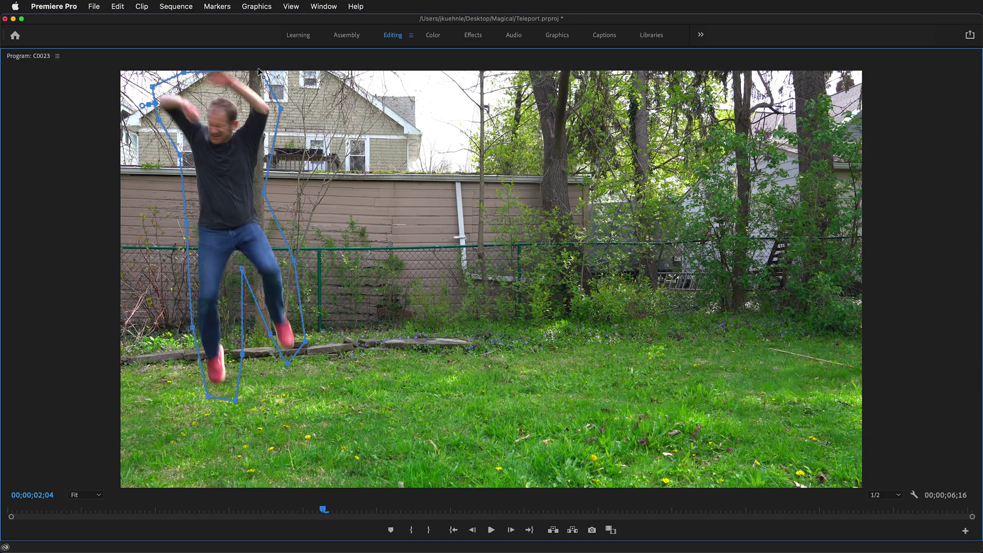
key("grave")
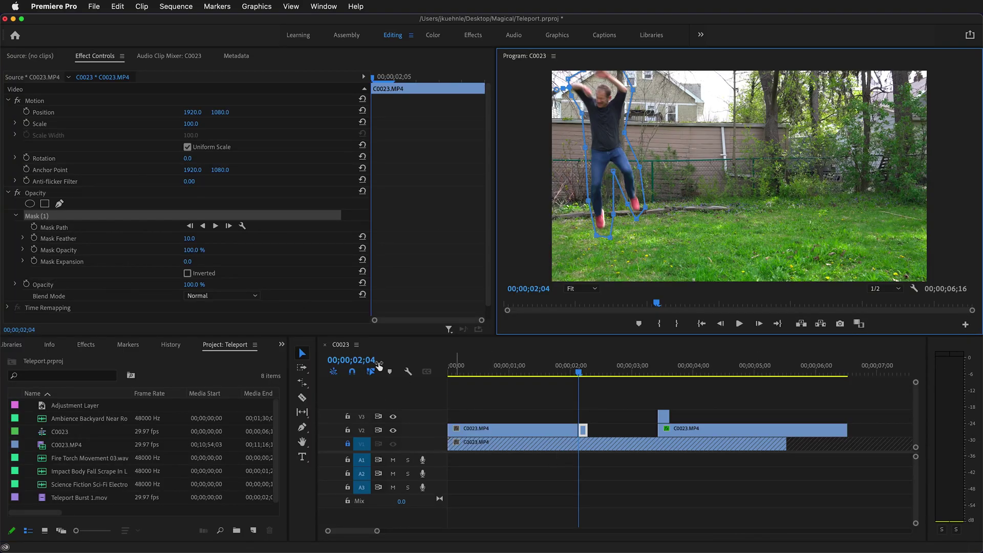
- Start keyframing Mask Path, Mask Feather and Mask Expansion at 00;00;02;04 on the short V2 piece
left_click(34, 227)
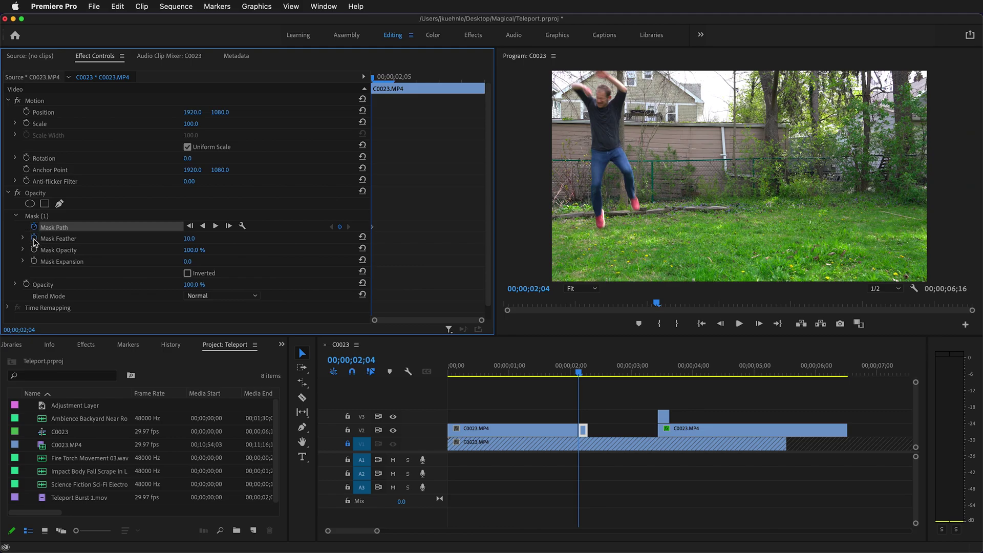
left_click(34, 238)
left_click(34, 262)
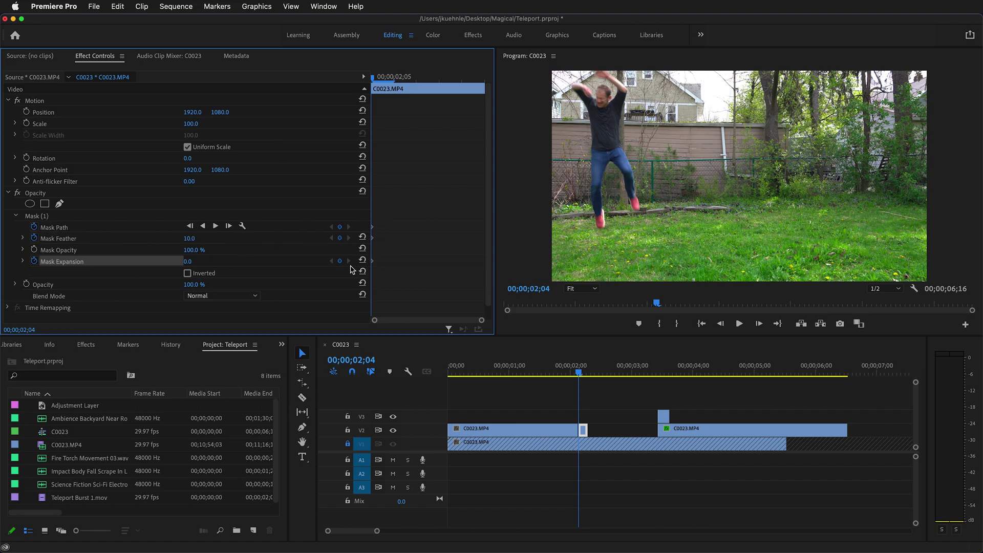
- Reshape the mask at 00;00;02;05 in the maximized Program monitor, raising its lowest points up toward both of the jumper's feet
key("Right")
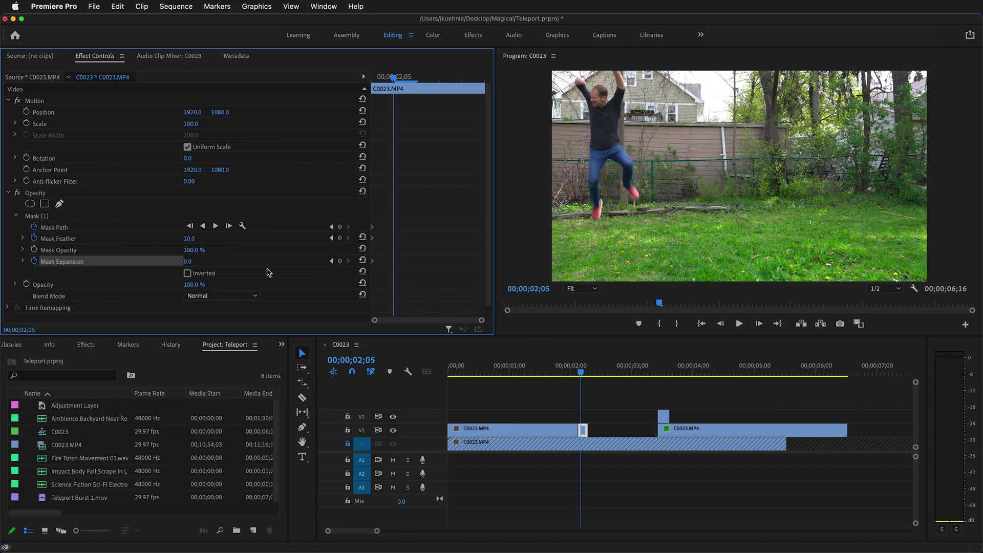
left_click(46, 217)
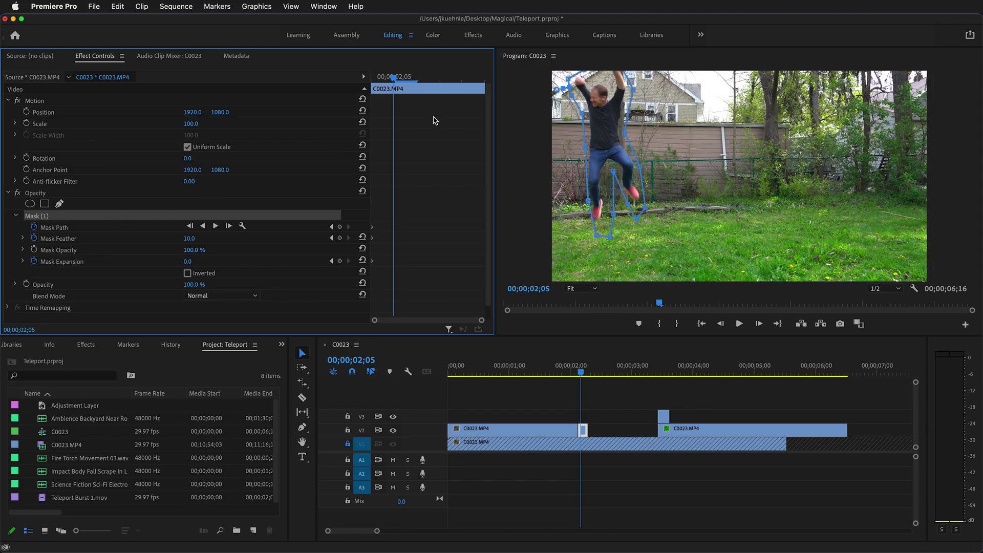
key("grave")
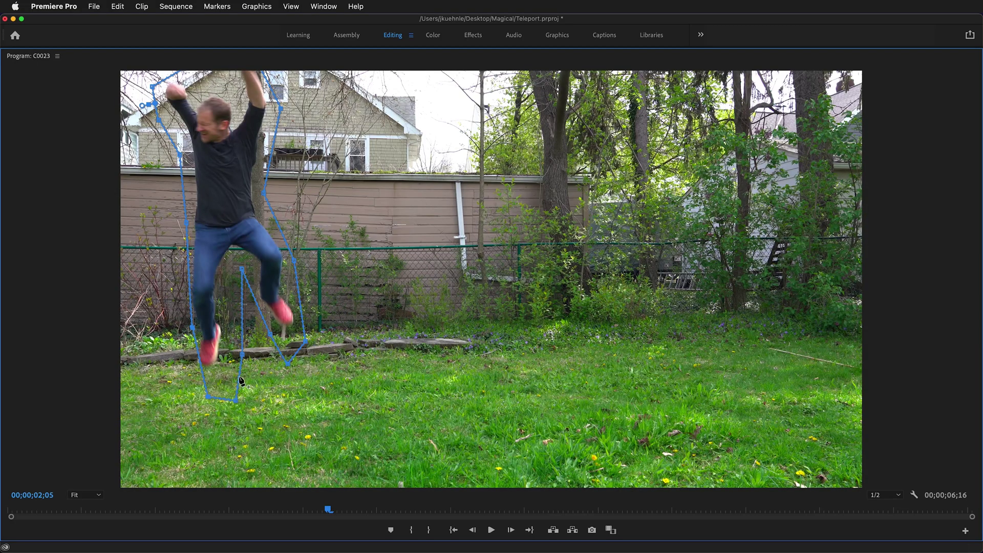
left_click_drag(235, 400, 231, 349)
left_click_drag(289, 366, 288, 344)
- Adjust the mask at 00;00;02;06, tightening it beneath the feet and extending it past the raised hand beside the house
key("Right")
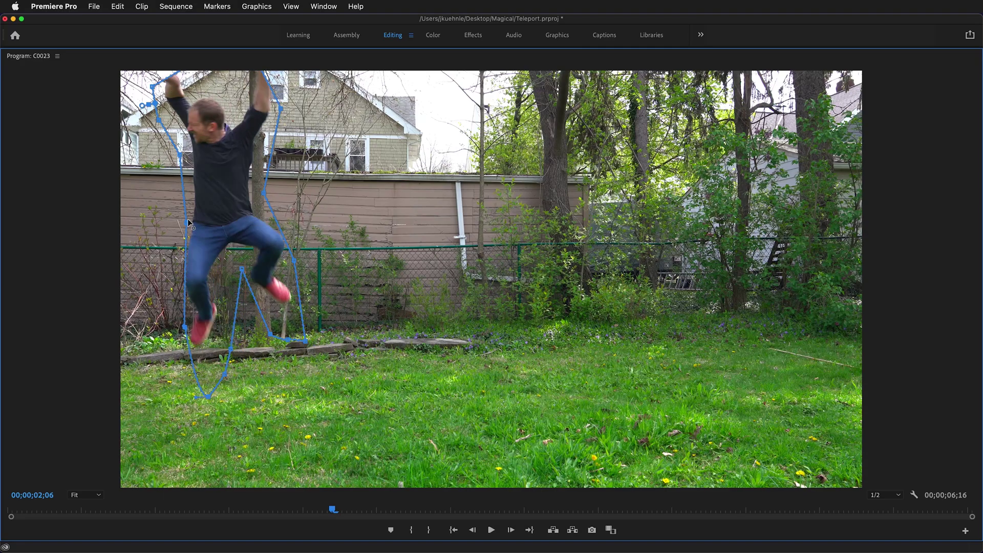
left_click_drag(210, 399, 199, 354)
left_click_drag(287, 339, 287, 314)
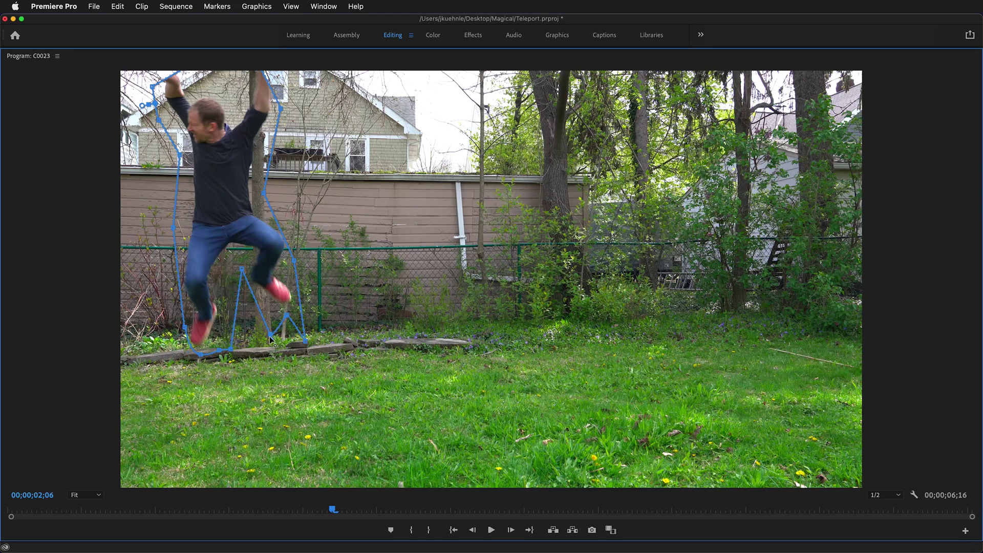
left_click_drag(270, 333, 301, 310)
left_click_drag(155, 104, 145, 72)
- Reshape the mask at 00;00;02;07 to follow the spread arms, bent knees and rising feet
key("Right")
left_click_drag(282, 108, 302, 67)
left_click(289, 211)
left_click_drag(185, 329, 170, 313)
left_click_drag(229, 350, 207, 325)
left_click(226, 274)
left_click_drag(272, 315, 301, 295)
left_click_drag(286, 314, 285, 298)
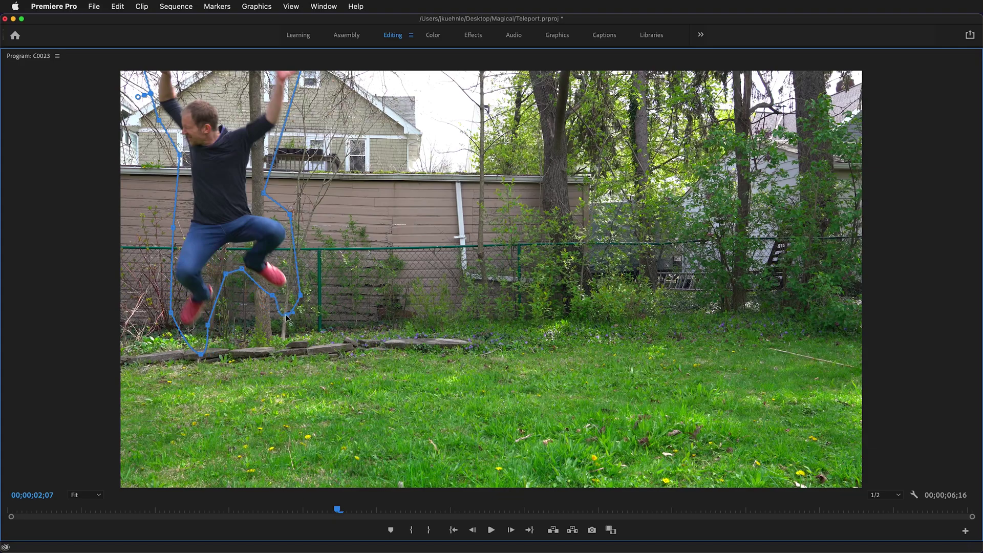
- Widen the mask around the outstretched hand at 00;00;02;08 with the monitor zoomed to 50%, then restore the normal layout and Fit view
key("Right")
left_click(85, 495)
left_click(101, 505)
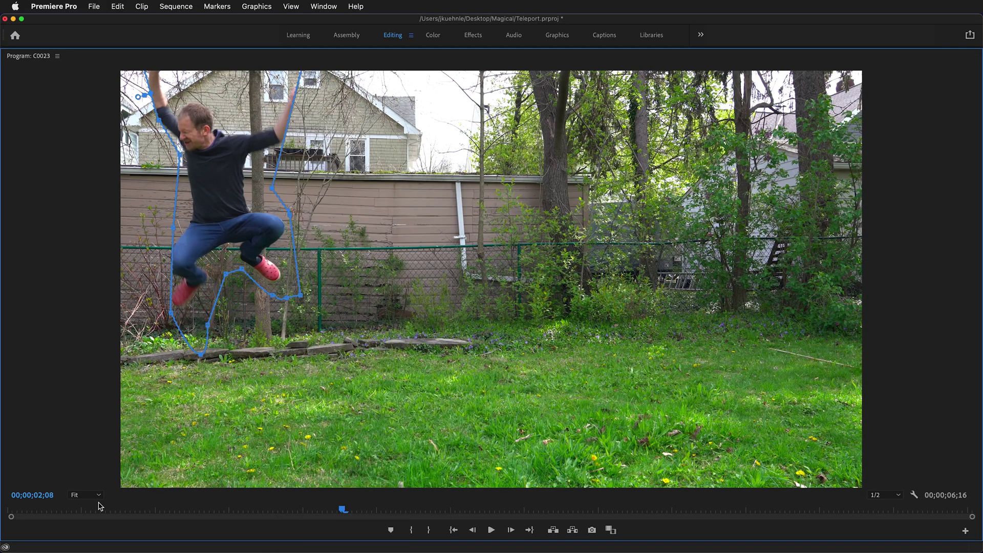
left_click_drag(355, 128, 367, 127)
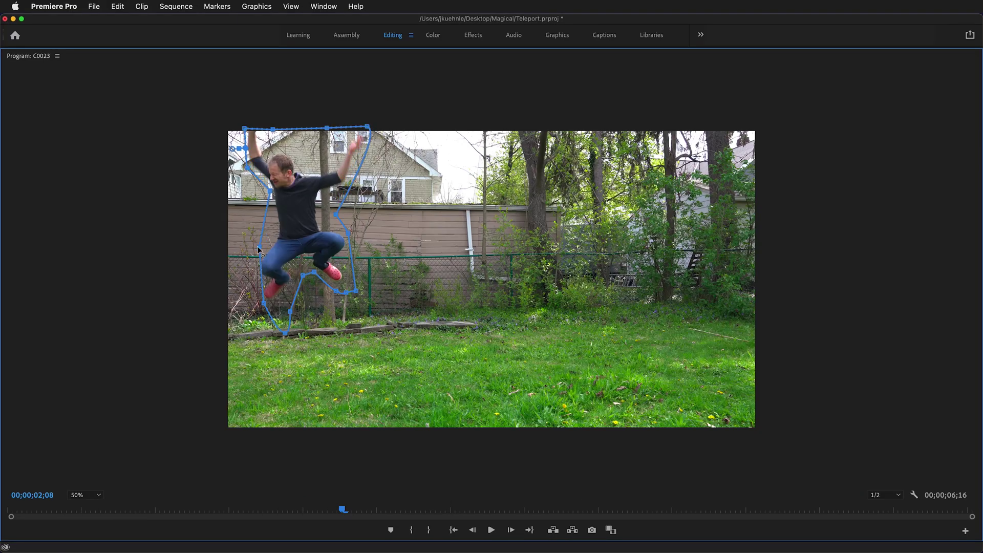
key("Right")
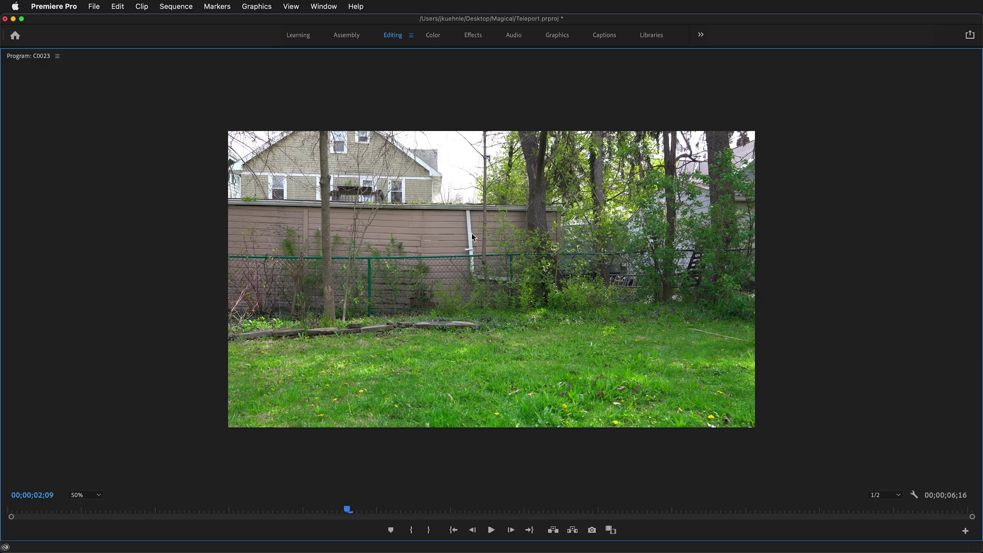
key("grave")
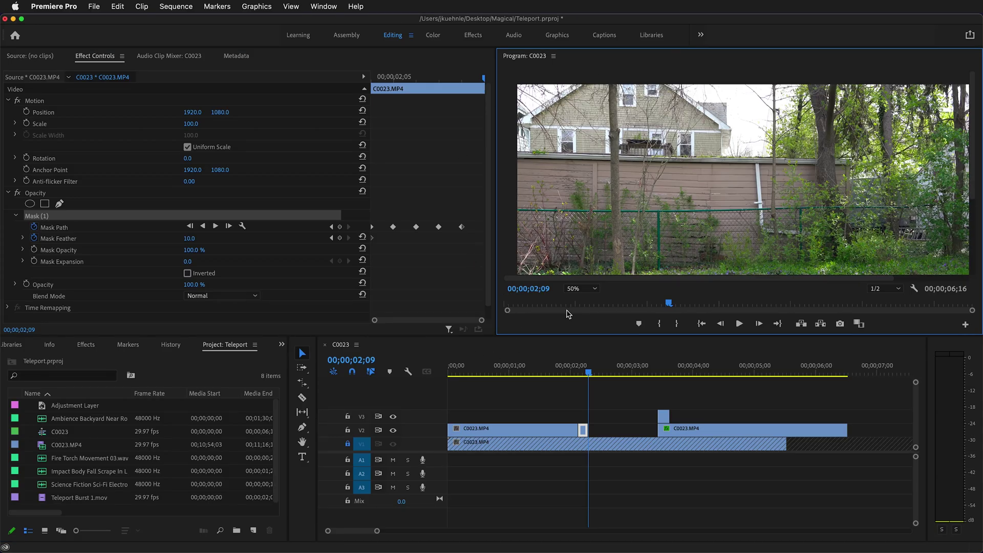
left_click(581, 288)
left_click(584, 294)
- Go back to 00;00;02;04, the first frame of the short V2 piece, and start keyframing Mask Expansion at 0
key("Left")
key("Left")
key("Left")
key("Left")
key("Left")
key("Left")
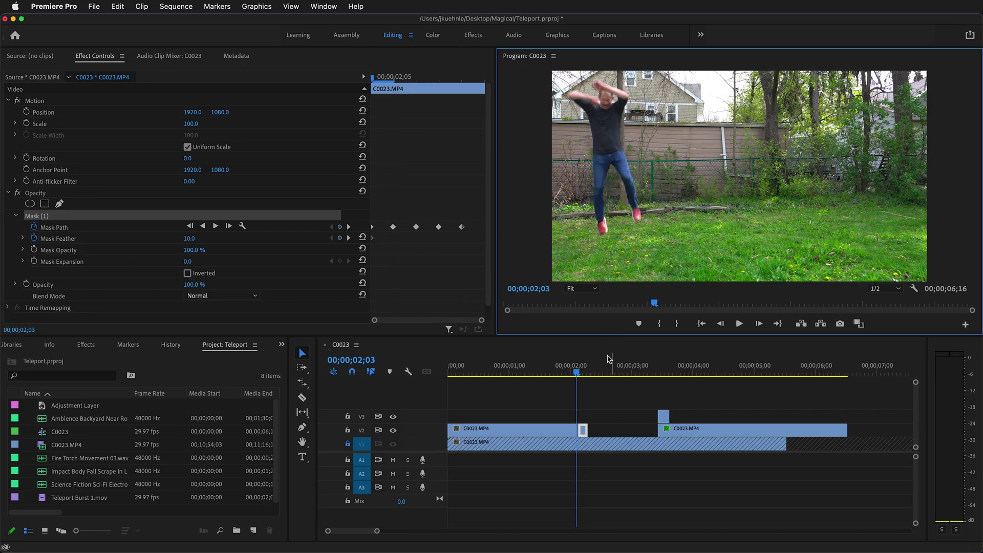
left_click(579, 373)
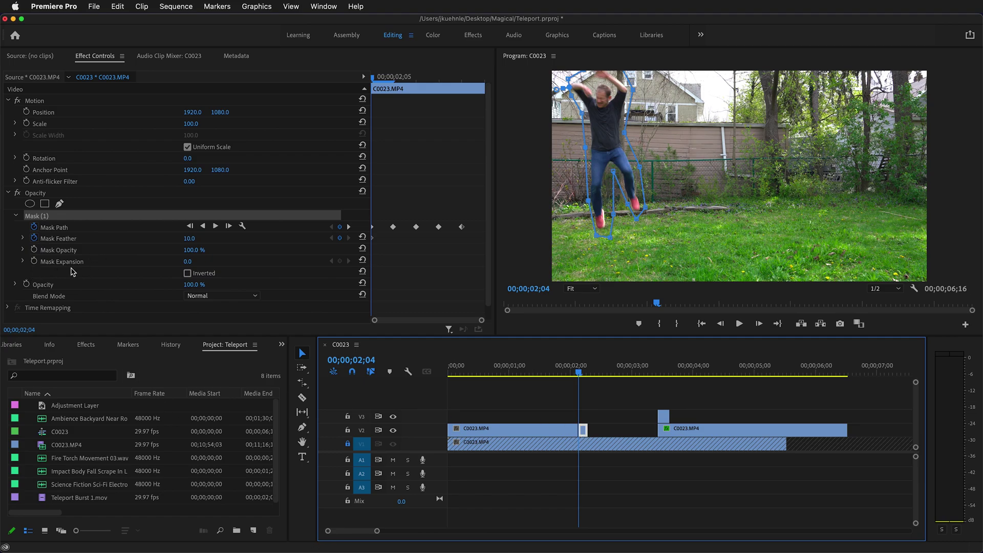
left_click(34, 262)
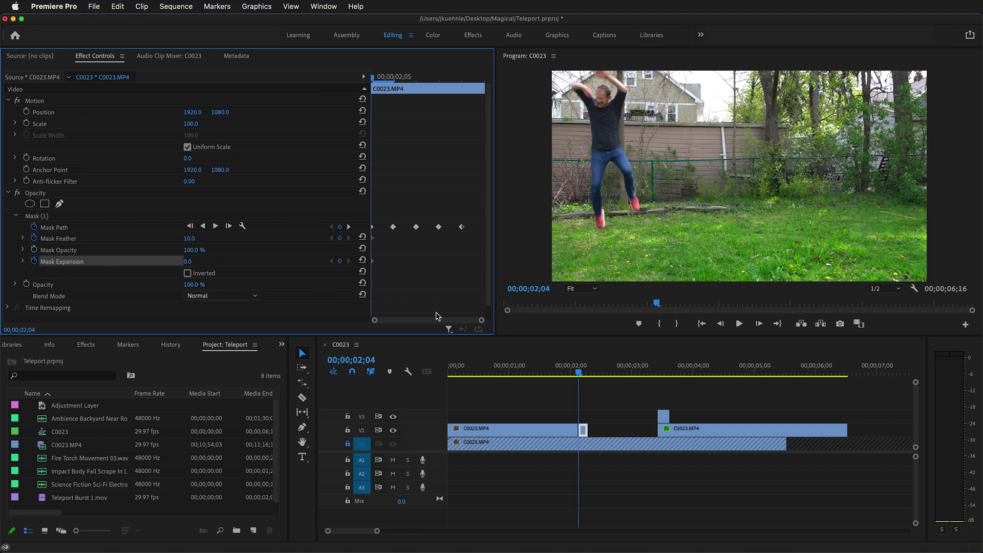
- Keyframe Mask Expansion frame by frame: -44 at 00;00;02;05, -92 at 02;06, -141 at 02;07 and -203 at 02;08
key("Right")
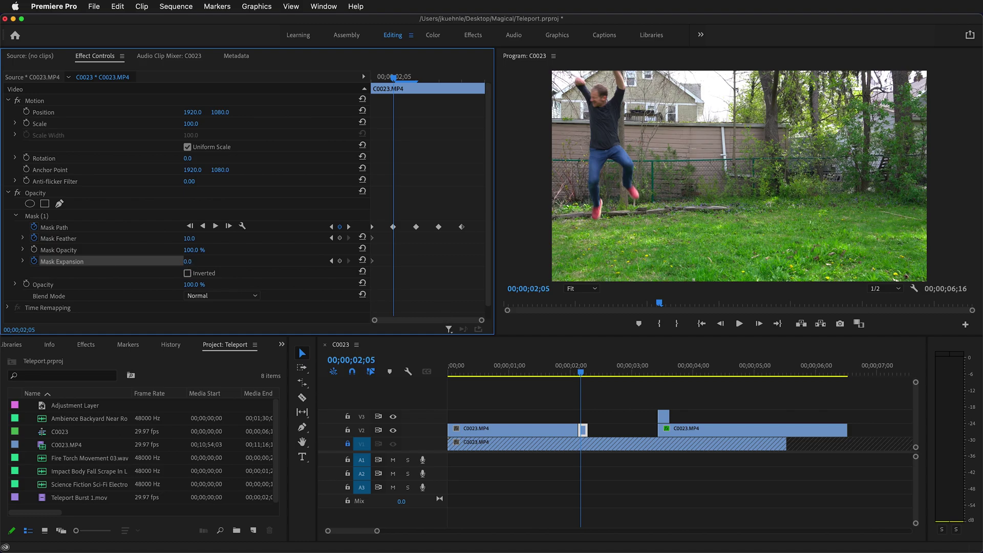
left_click_drag(187, 262, 178, 261)
key("Right")
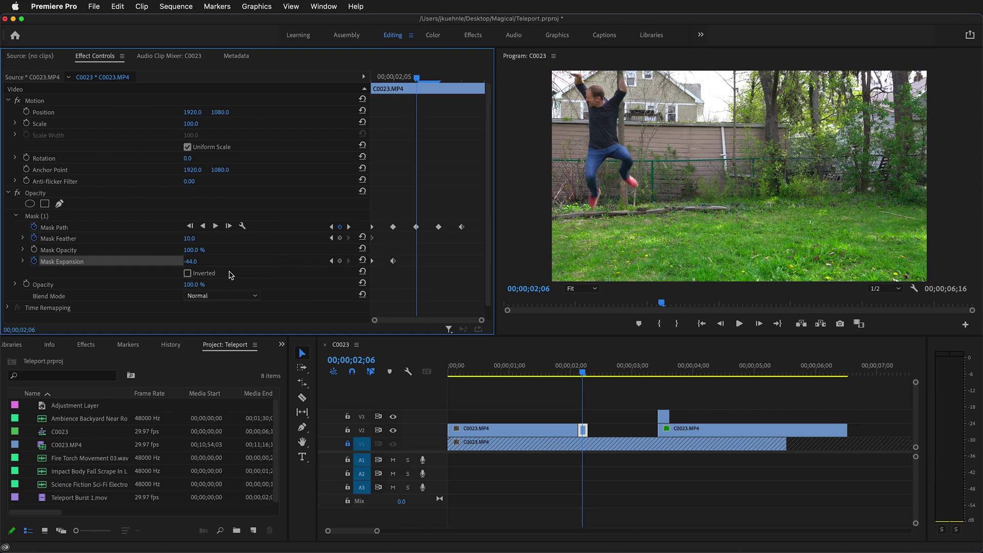
left_click_drag(190, 261, 176, 261)
key("Right")
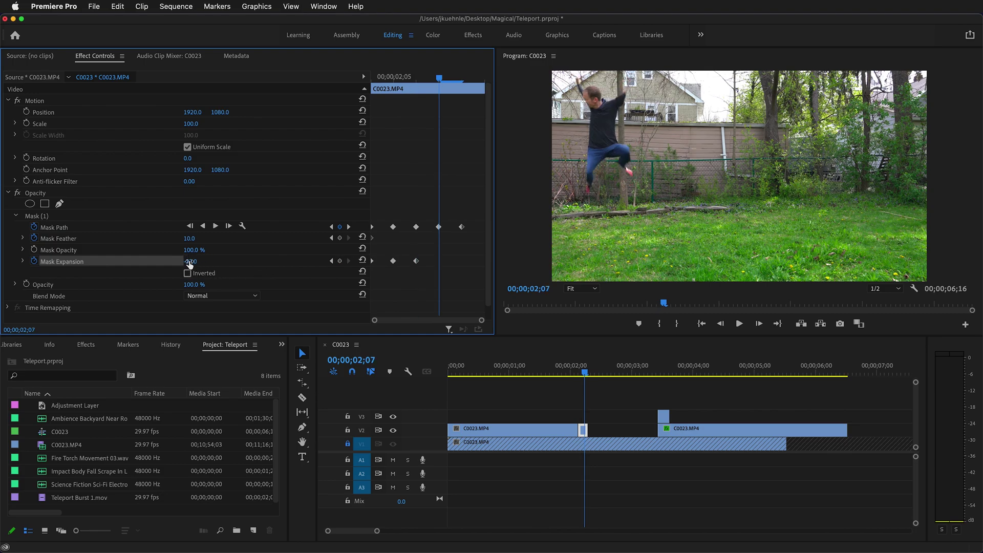
left_click_drag(191, 262, 180, 262)
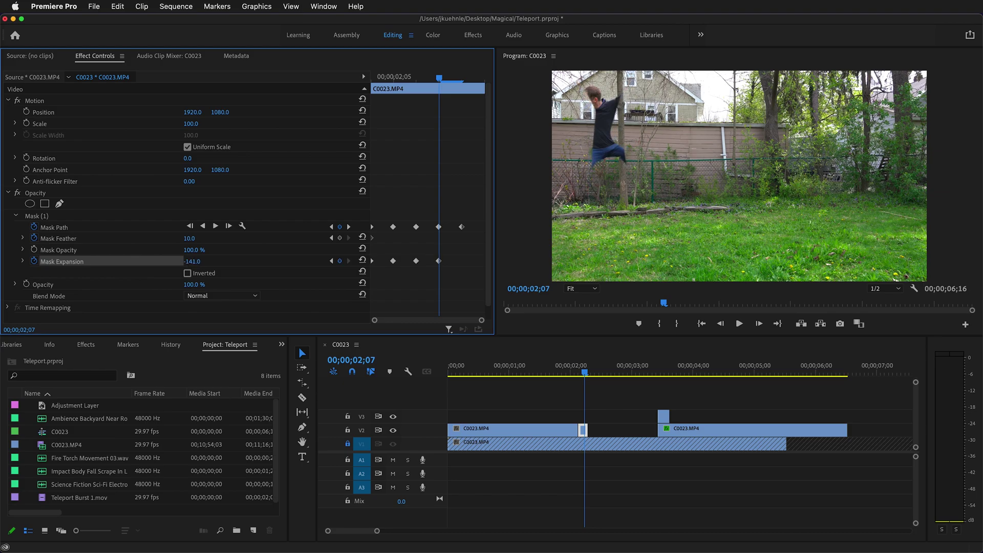
key("Right")
mouse_move(188, 263)
left_mouse_down()
mouse_move(172, 262)
mouse_move(190, 261)
left_mouse_up()
key("Right")
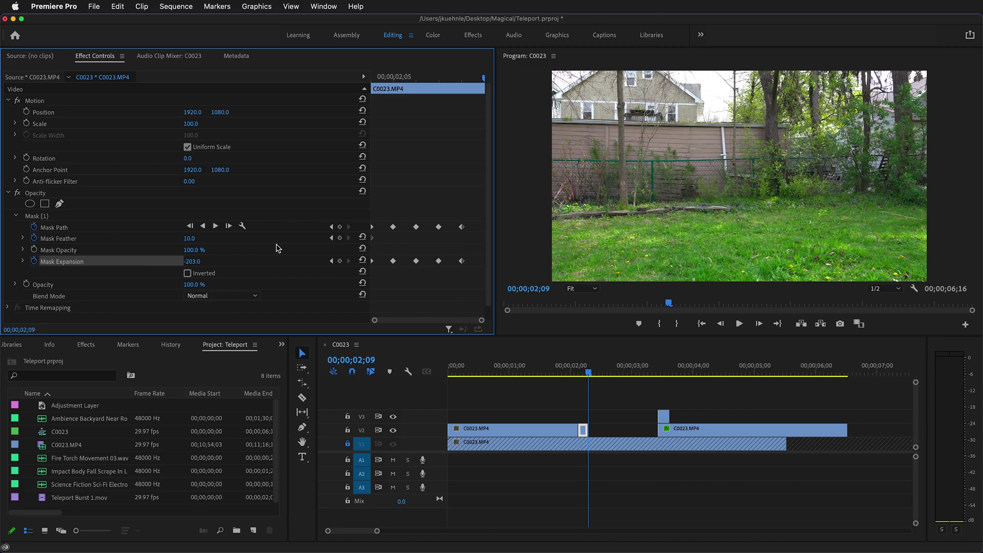
- Step back and forth through the short V2 piece to check how the shrinking mask makes the jumper disappear
key("Left")
key("Left")
key("Left")
key("Left")
key("Right")
key("Right")
key("Right")
key("Right")
key("Left")
key("Left")
key("Left")
key("Left")
key("Left")
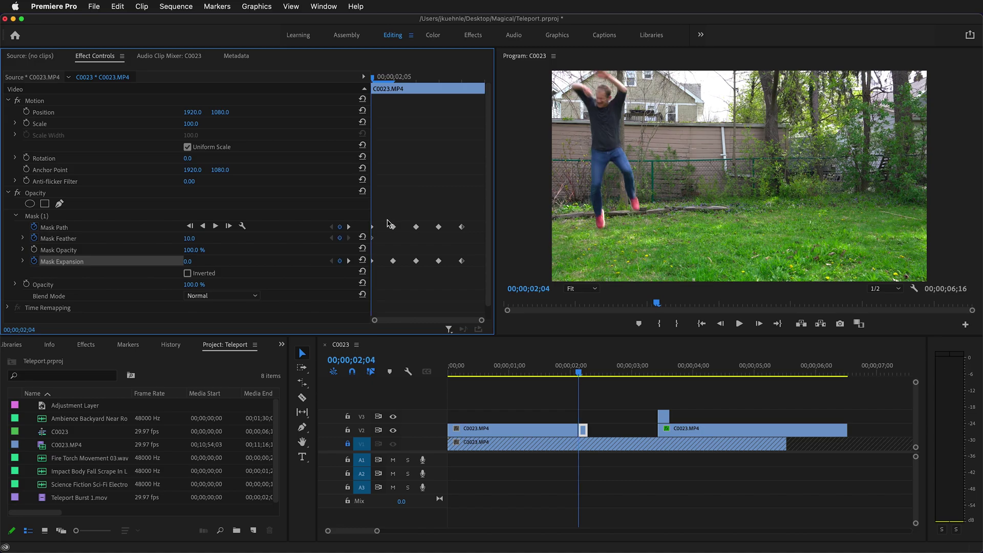
- Raise Mask Feather progressively from 00;00;02;05 onward, with 359 at 02;06, 501 at 02;07 and about 560 at 02;08
left_click(579, 373)
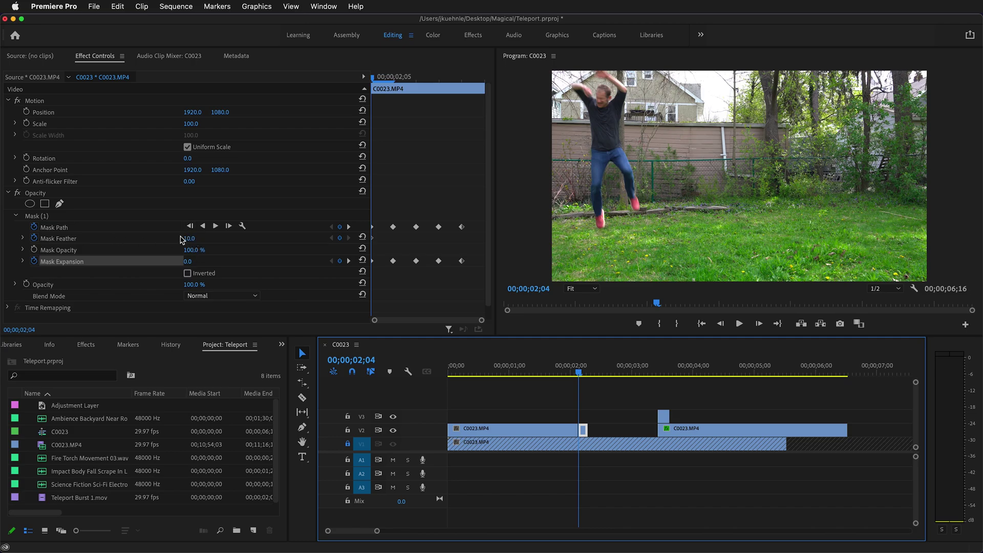
key("Right")
left_click_drag(184, 240, 265, 239)
key("Right")
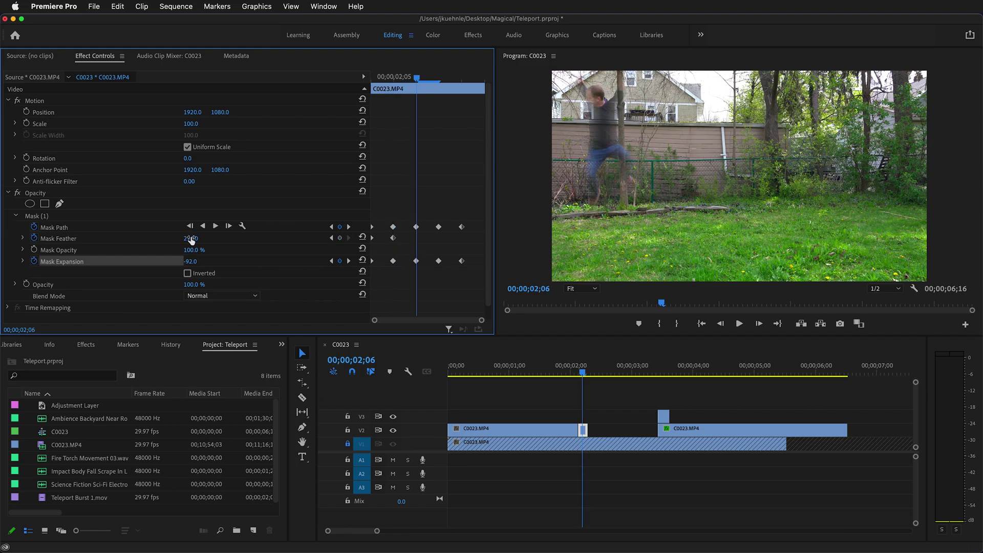
left_click_drag(192, 240, 259, 239)
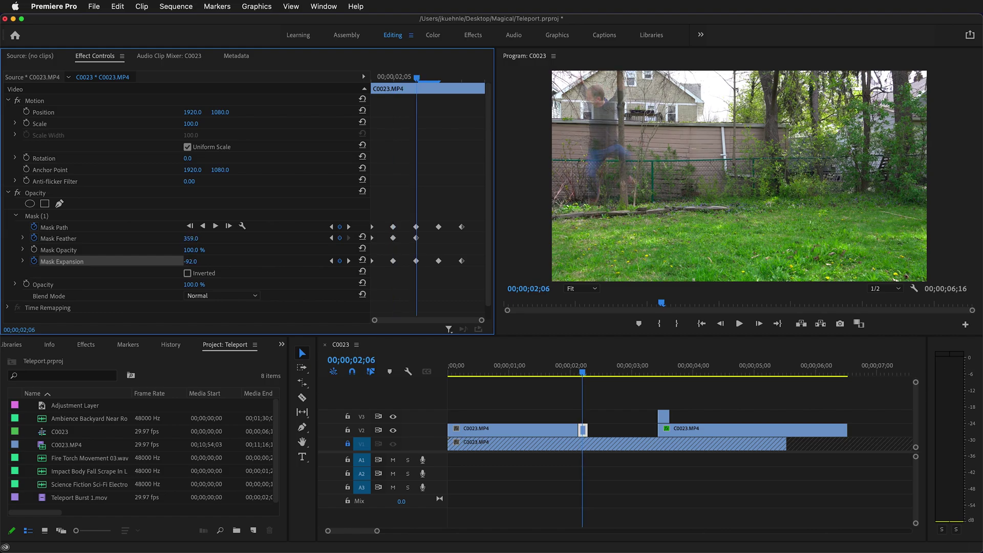
key("Right")
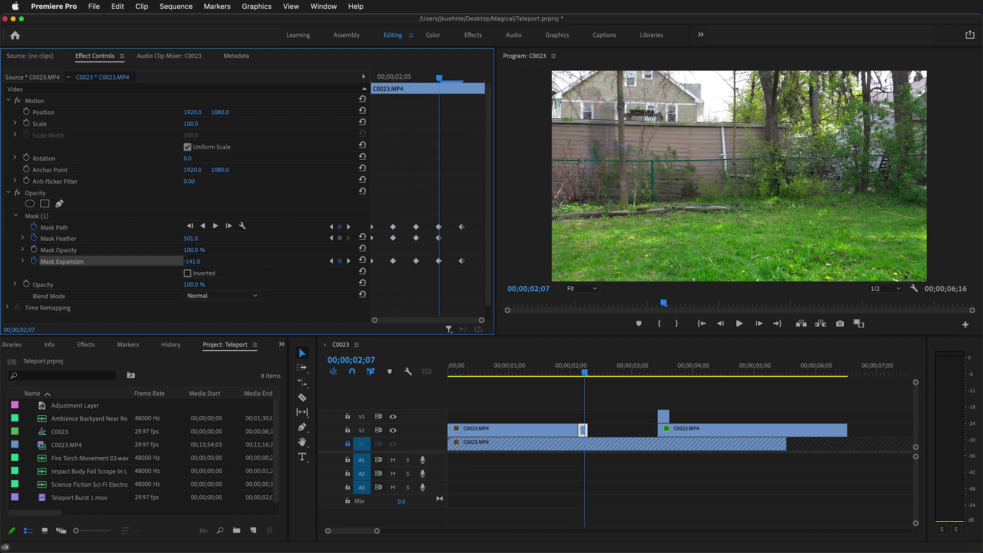
key("Right")
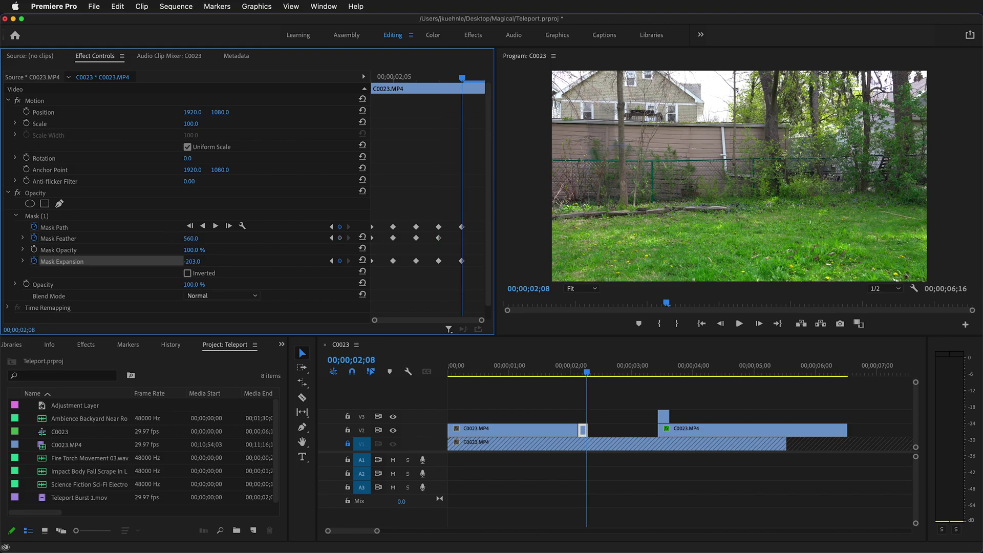
- Step repeatedly through the frames around 00;00;02;04 to examine the feathered fade-out of the jumper
key("Left")
key("Left")
key("Left")
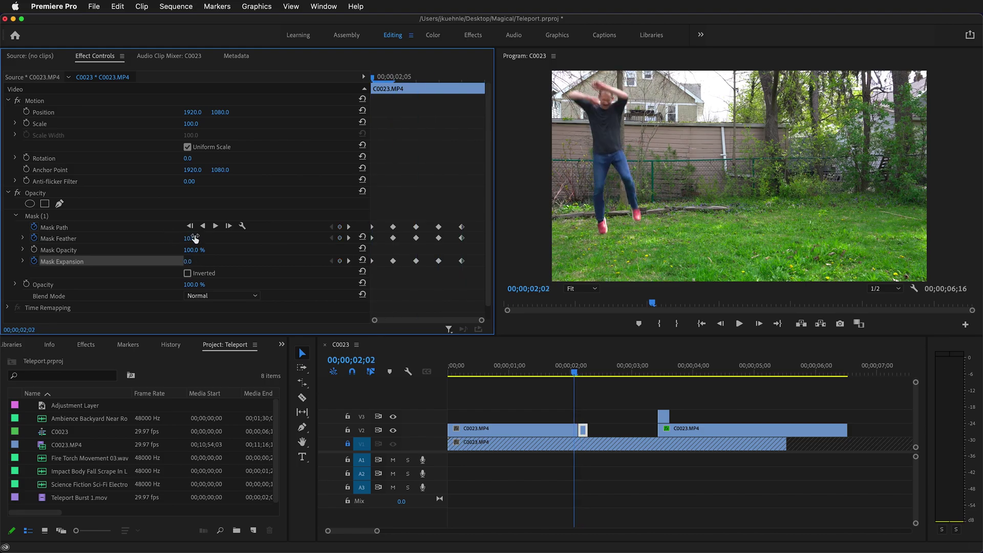
key("Right")
key("Right")
key("Right")
key("Left")
key("Left")
key("Left")
key("Right")
key("Right")
key("Right")
key("Left")
key("Left")
key("Left")
key("Left")
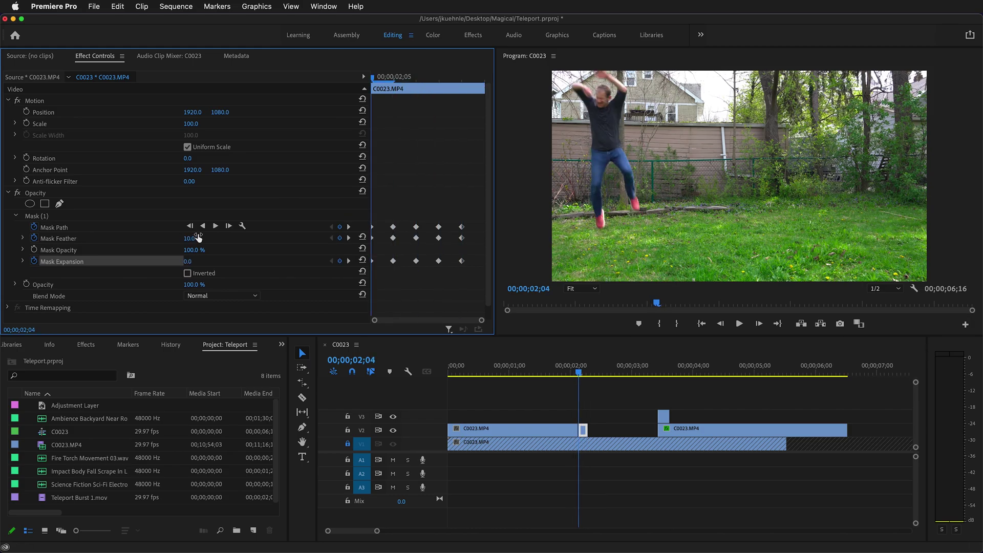
key("Right")
key("Right")
key("Right")
key("Left")
key("Left")
key("Left")
key("Left")
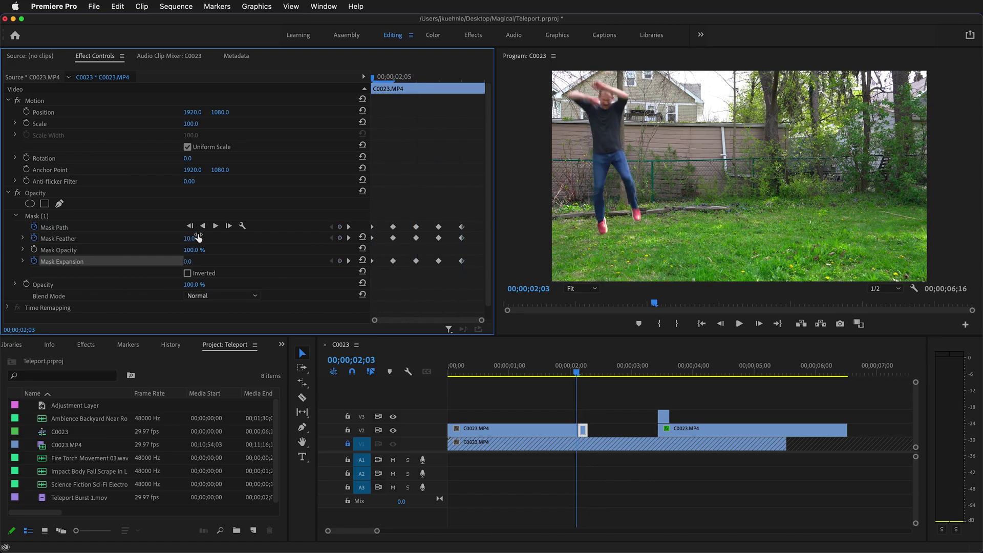
- Find the Turbulent Displace effect and apply it to the short V2 piece, with the playhead at 00;00;02;04
left_click(579, 373)
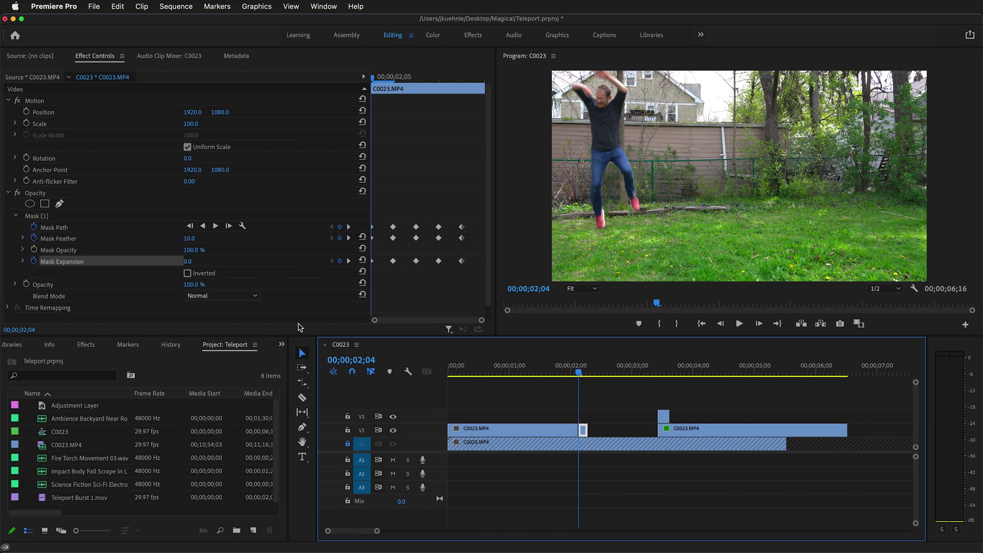
left_click(85, 345)
left_click_drag(46, 360, 3, 360)
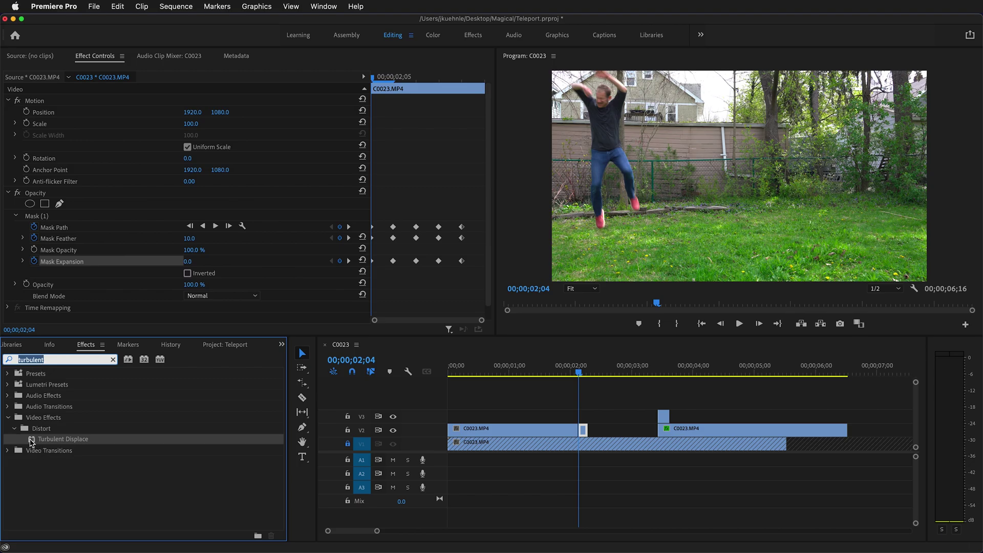
left_click_drag(31, 439, 584, 435)
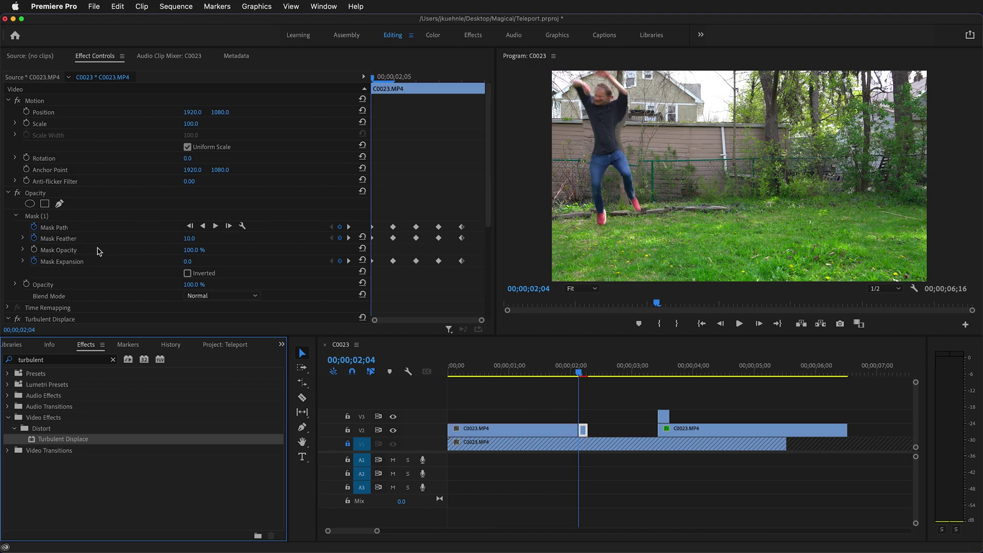
- Set the Turbulent Displace Amount to 131 and start keyframing Amount and Size at 00;00;02;04
scroll(95, 252, "down", 5)
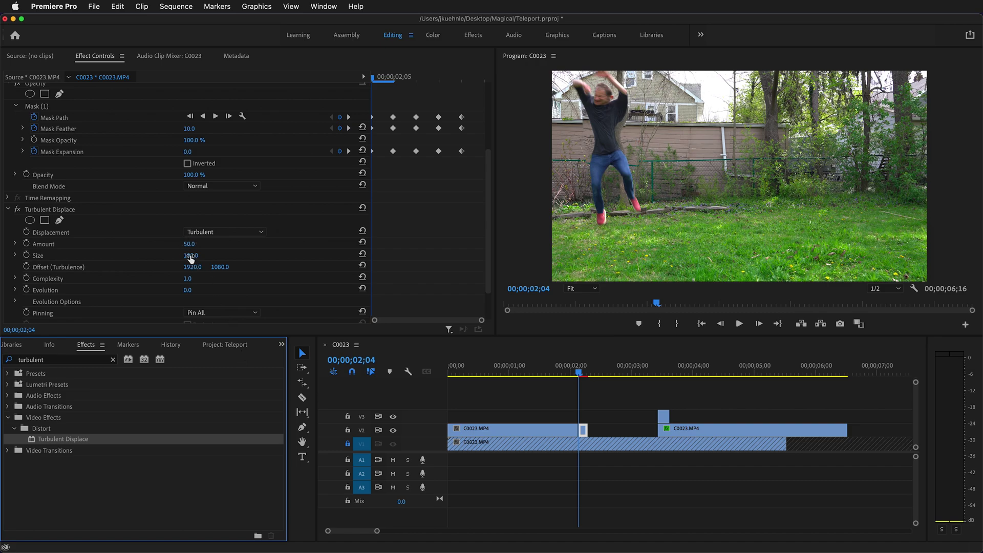
left_click_drag(191, 247, 235, 247)
left_click(26, 244)
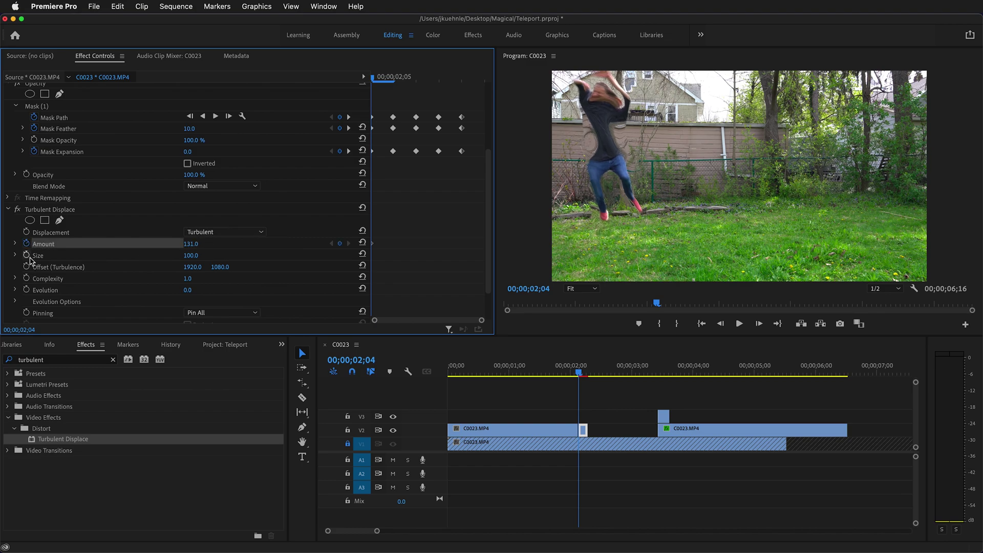
left_click(26, 254)
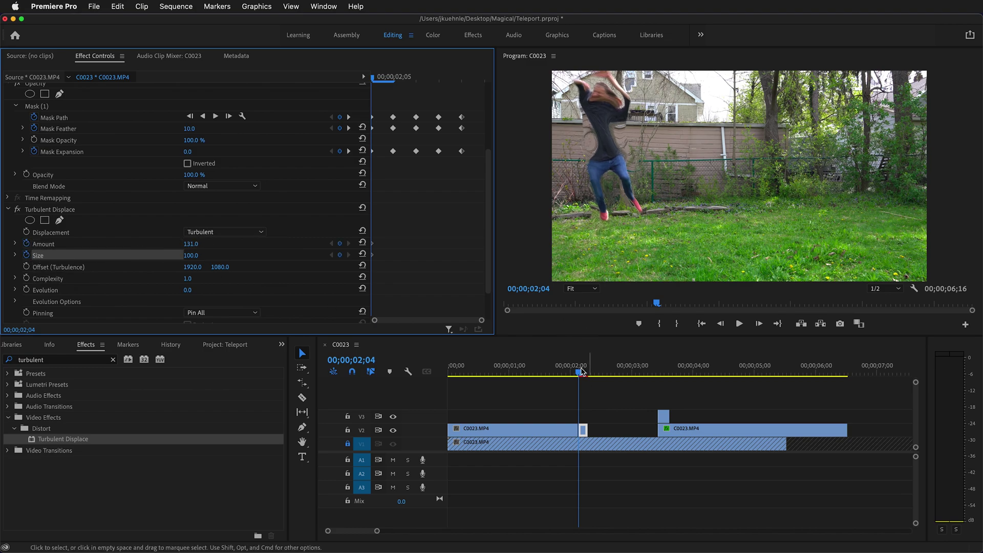
- At 00;00;02;09, set the Turbulent Displace Amount to 177 and Size to 37 on the short V2 piece
left_click_drag(580, 373, 589, 374)
left_click_drag(188, 244, 198, 243)
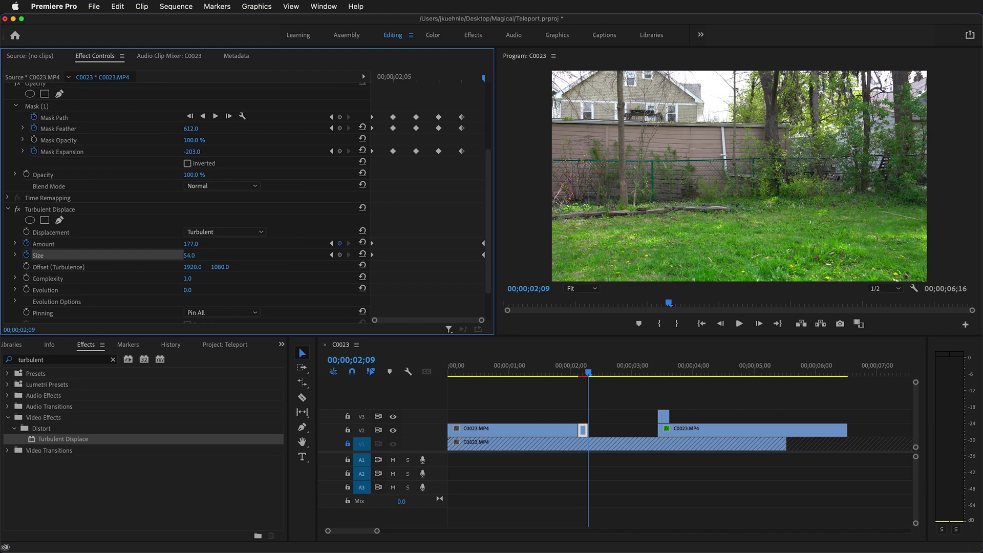
left_click_drag(189, 255, 187, 255)
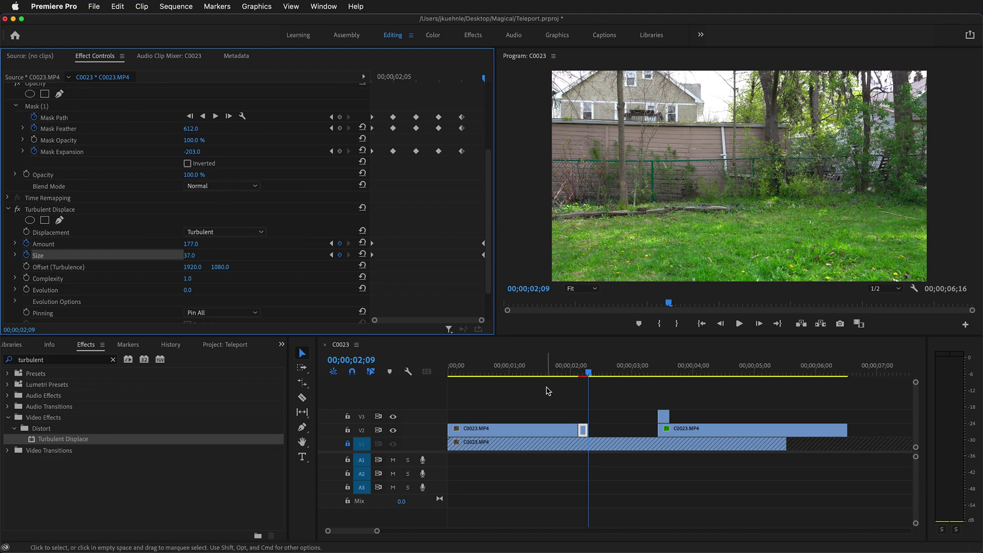
- Keyframe the Turbulent Displace Evolution from 0 at 00;00;02;04 to 1x42.0° at 00;00;02;09
left_click_drag(593, 372, 583, 374)
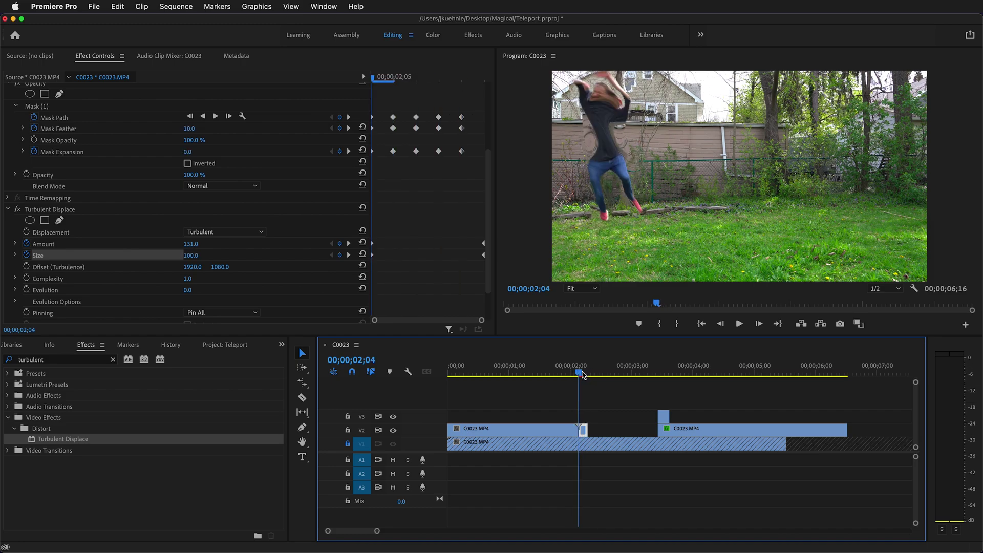
scroll(119, 264, "down", 1)
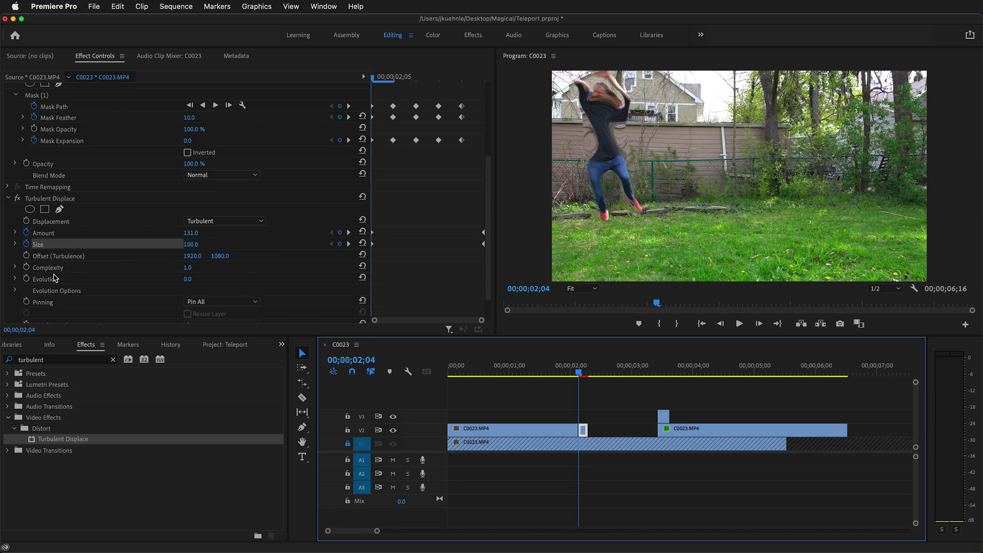
left_click(28, 280)
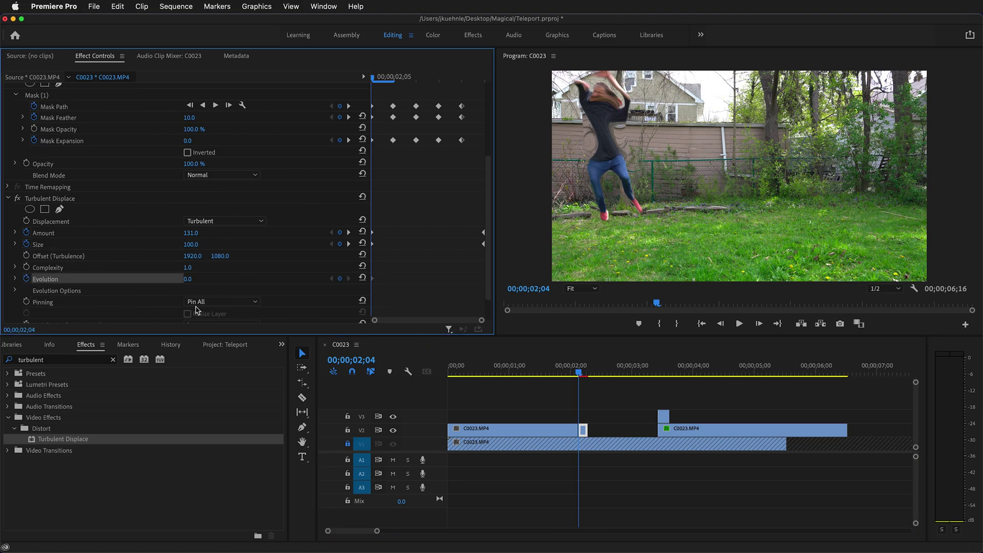
left_click_drag(580, 375, 589, 375)
left_click_drag(187, 278, 225, 278)
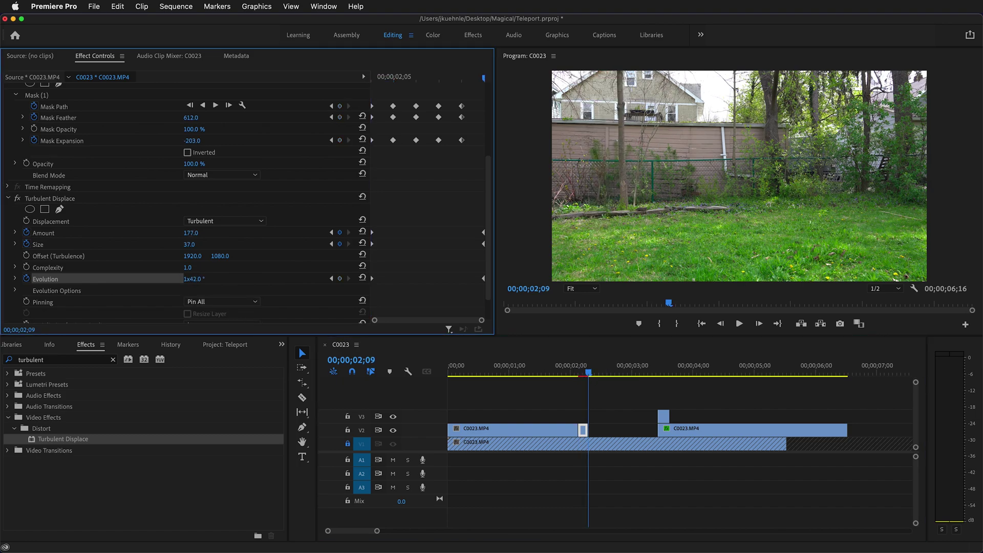
- Return to 00;00;02;04, search the effects for "blur" and apply Directional Blur to the short V2 piece
left_click_drag(589, 374, 580, 374)
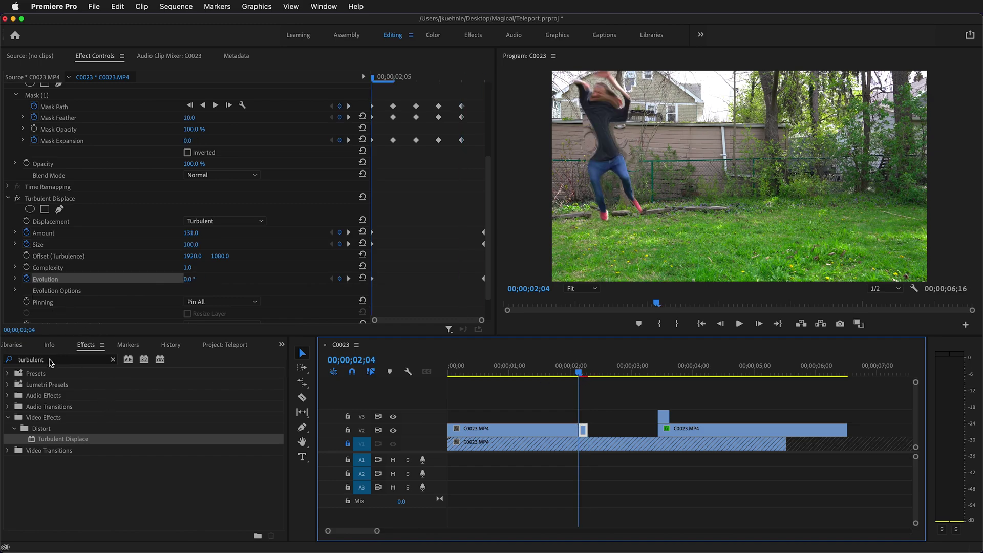
left_click_drag(79, 364, 19, 362)
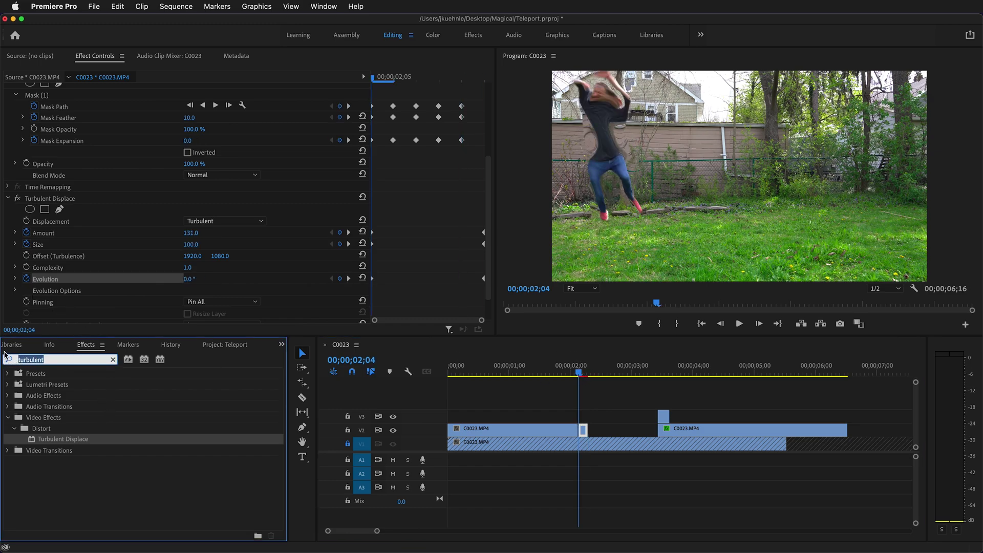
type("blur")
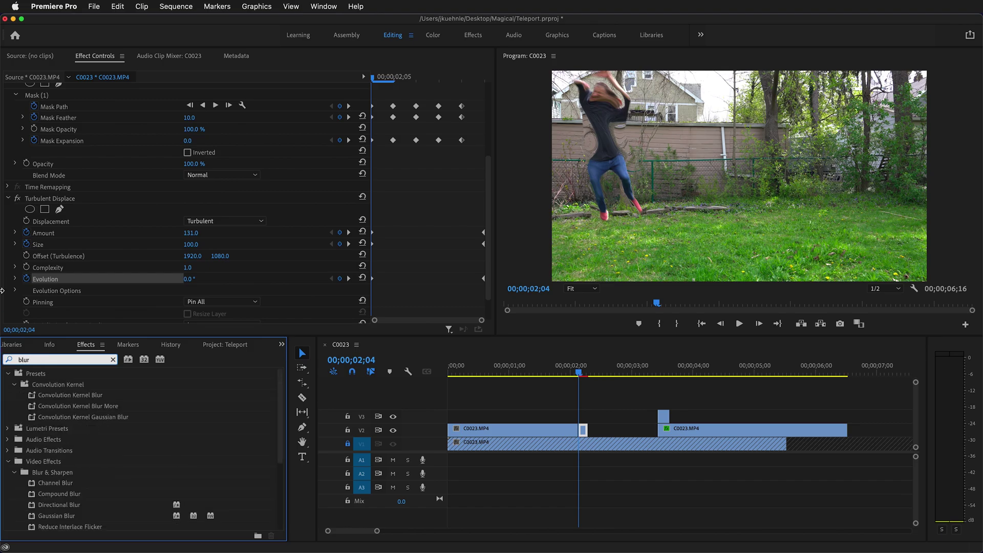
scroll(97, 507, "down", 1)
left_click_drag(34, 497, 583, 430)
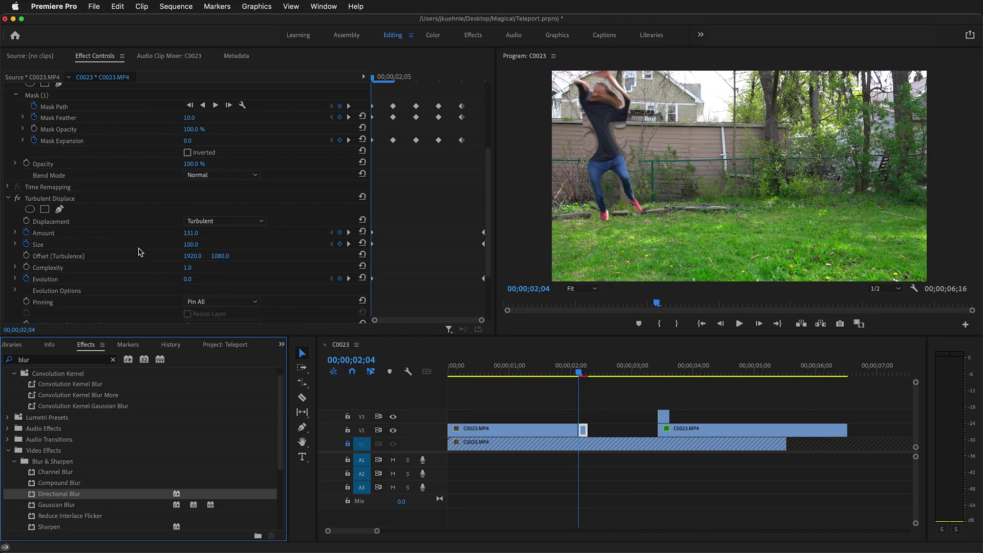
- Keyframe the Directional Blur's Blur Length from 0 at 00;00;02;04 to 69 at 00;00;02;09
scroll(93, 225, "down", 3)
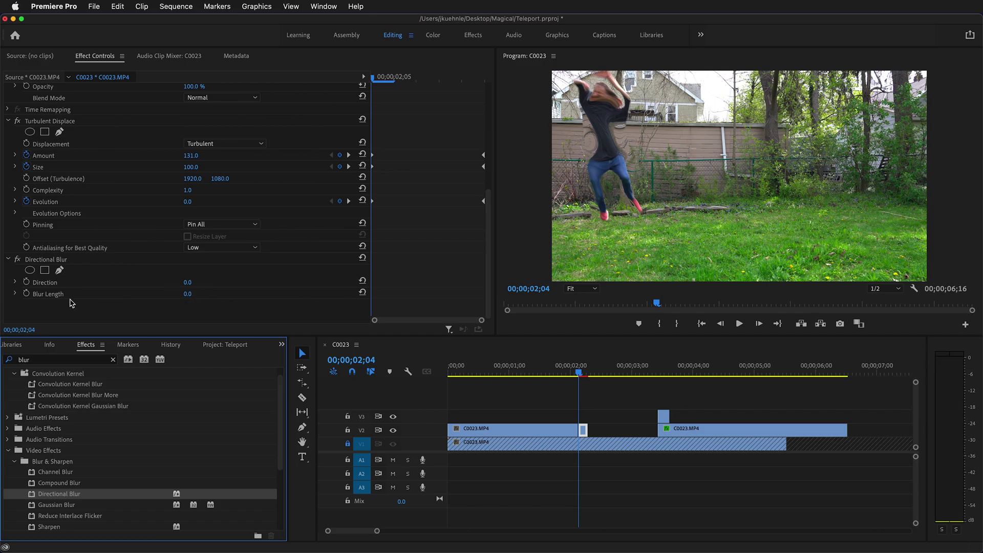
left_click(27, 294)
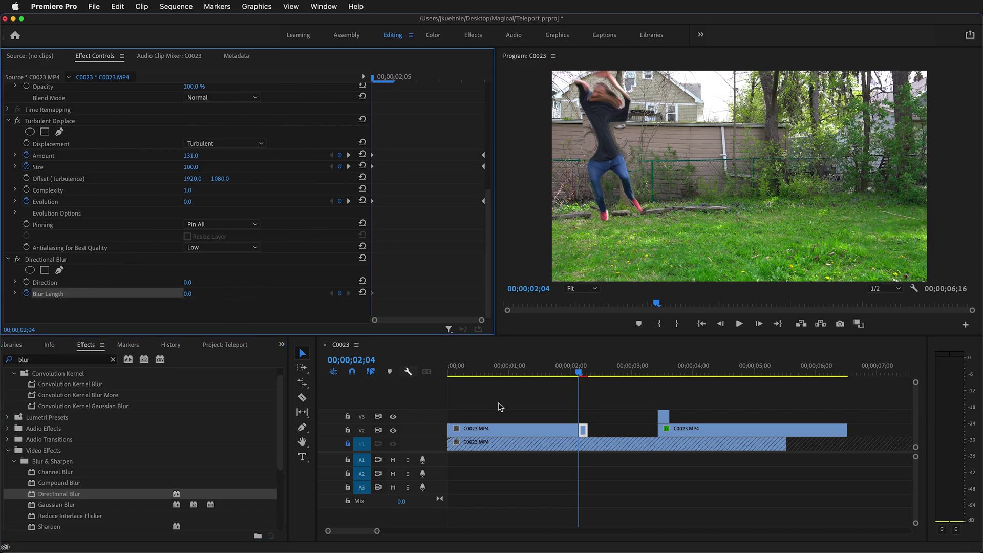
left_click(588, 376)
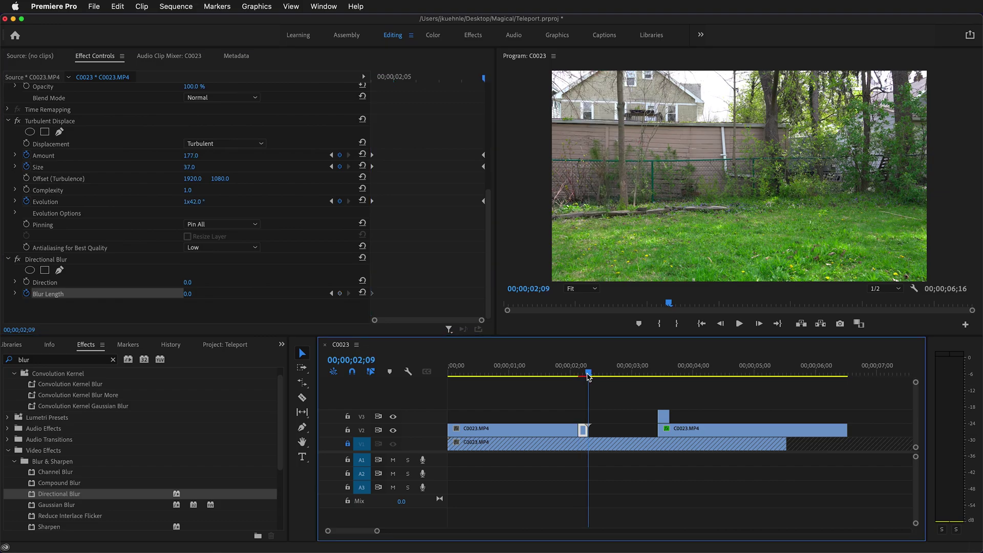
left_click_drag(188, 294, 205, 297)
- Step frame by frame from 00;00;02;01 through the jump to examine the combined displacement and blur
left_click_drag(588, 375, 572, 374)
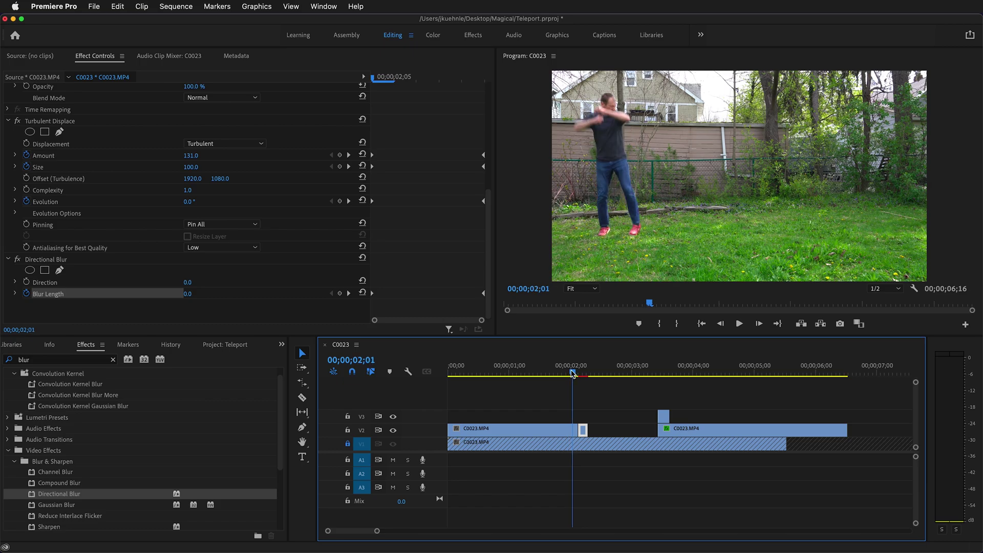
key("Right")
key("Right")
key("Right")
key("Right")
key("Right")
key("Right")
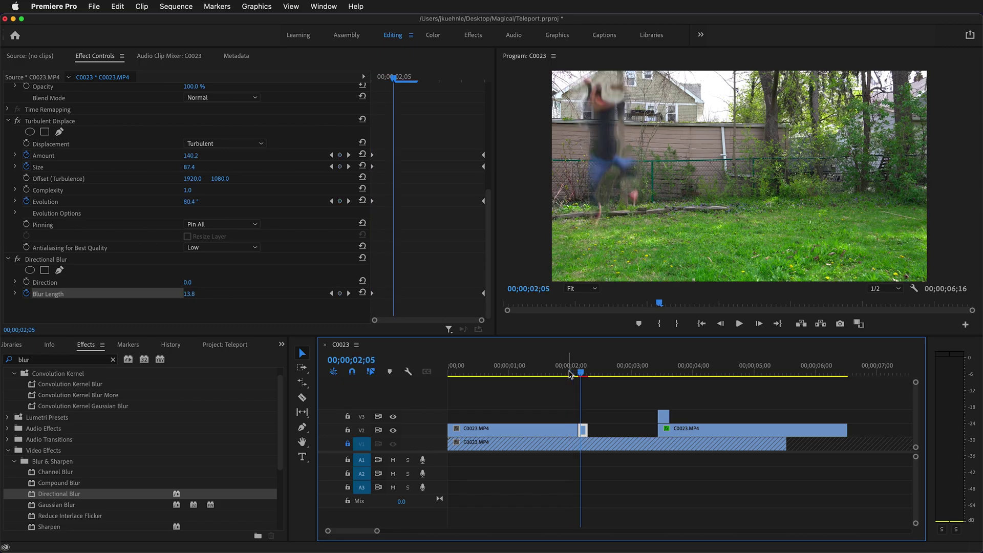
key("Right")
key("Right")
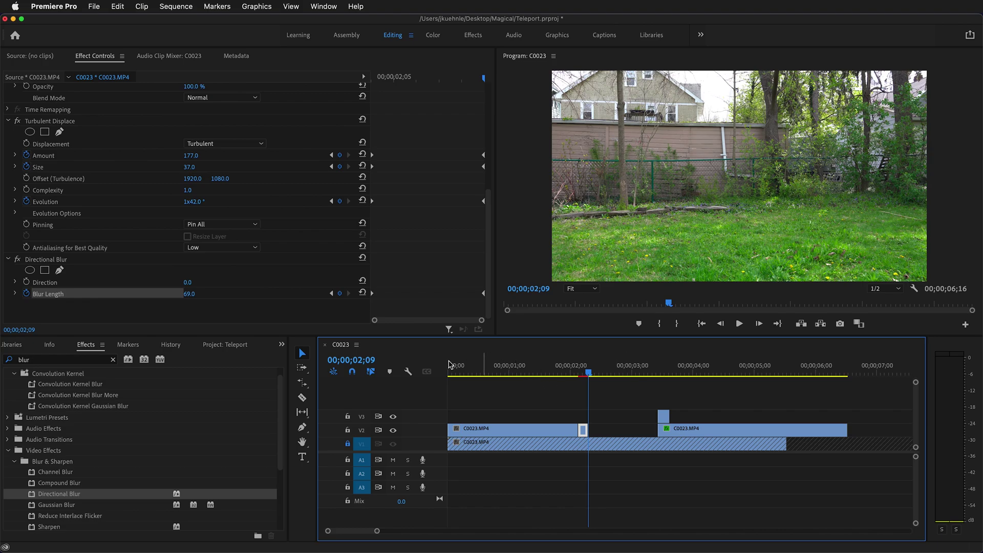
- Place Teleport Burst 1.mov on V4 starting at the short V2 piece and set its Scale to 52
left_click(216, 345)
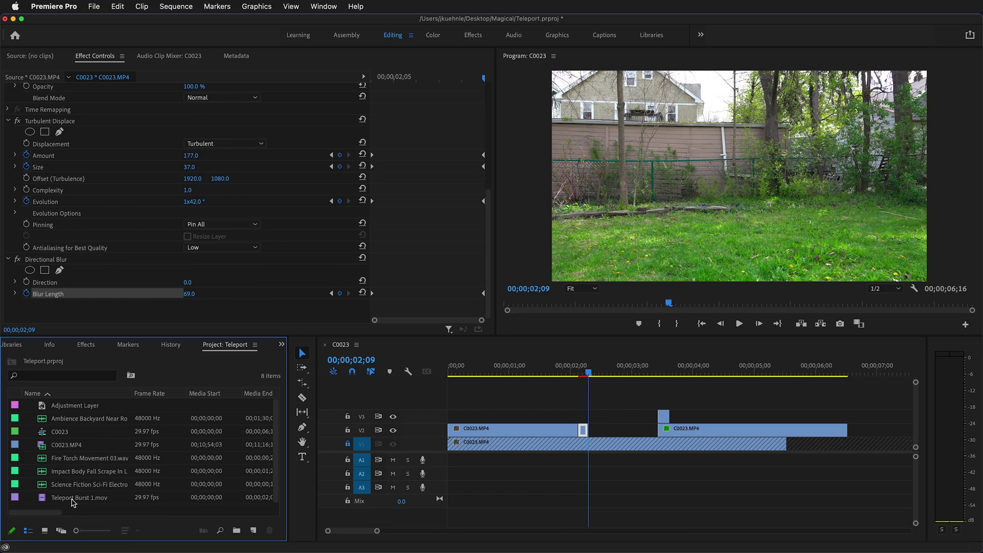
left_click_drag(76, 503, 636, 375)
left_click(636, 402)
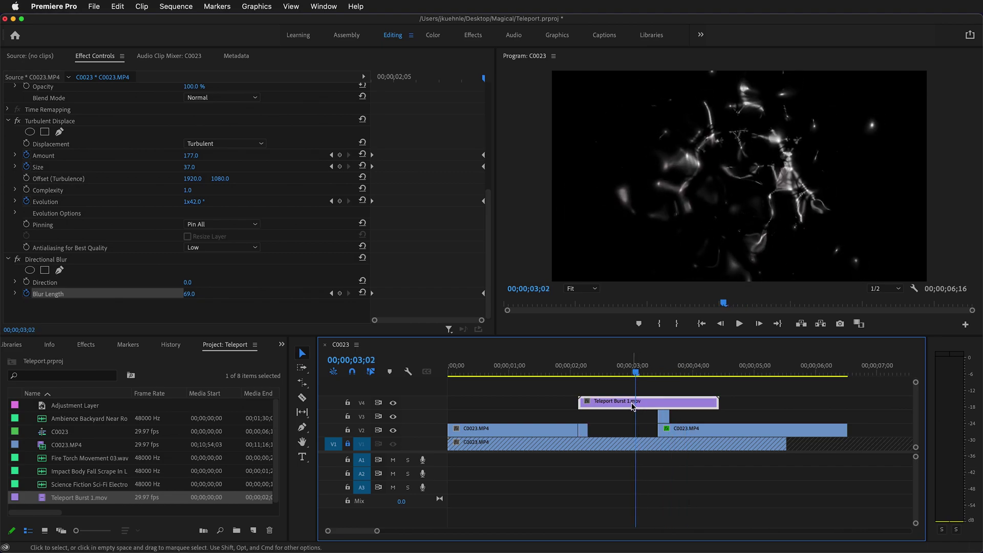
left_click(194, 125)
left_click_drag(194, 124, 291, 142)
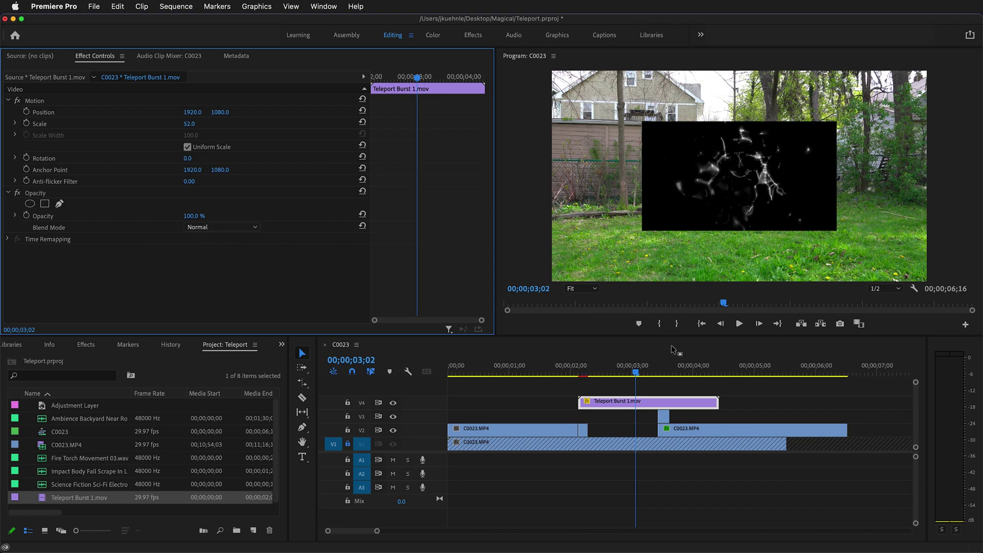
- Rate-stretch the burst clip on V4 to 10 frames and start it two frames before the short V2 piece
key("r")
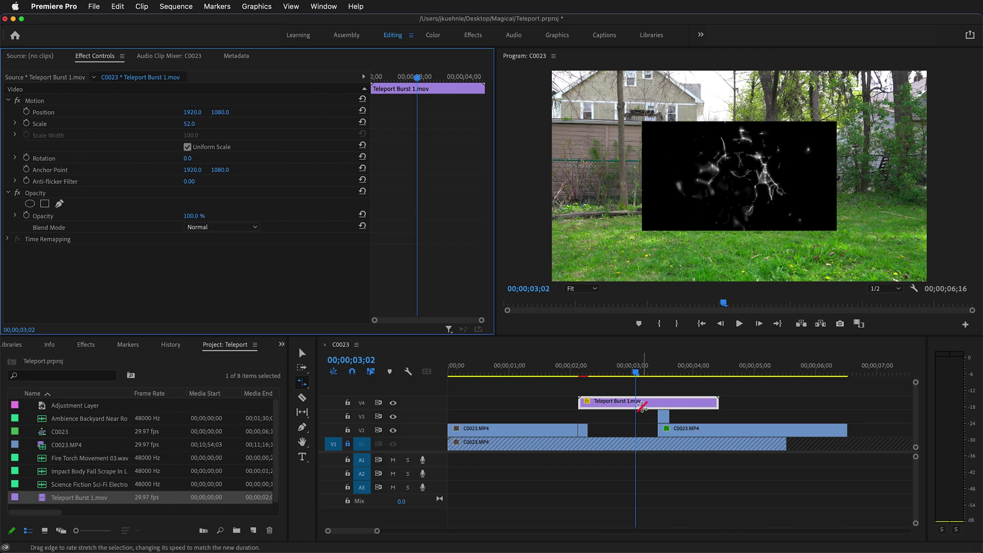
left_click_drag(707, 403, 604, 403)
left_click_drag(625, 372, 595, 380)
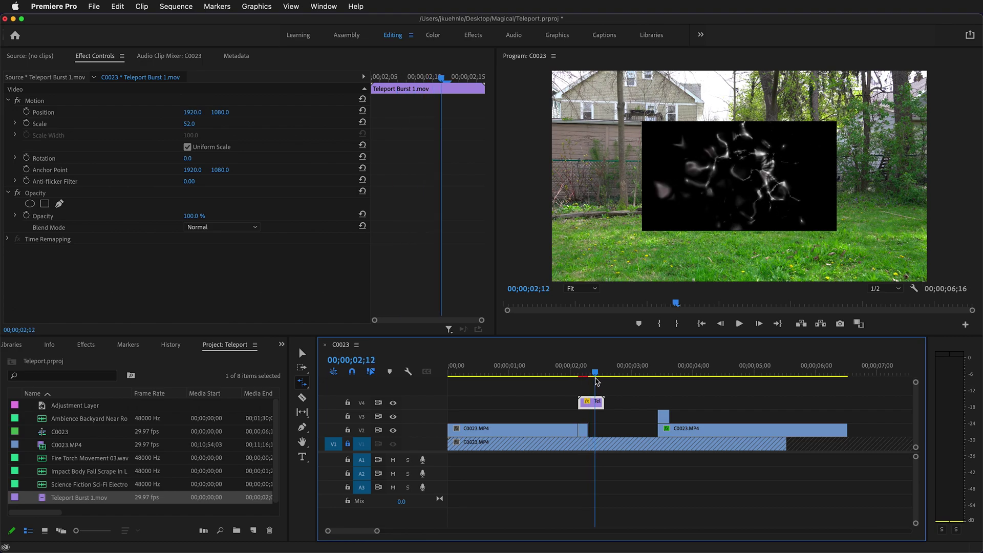
left_click_drag(375, 533, 352, 533)
key("v")
left_click_drag(661, 407, 669, 382)
key("r")
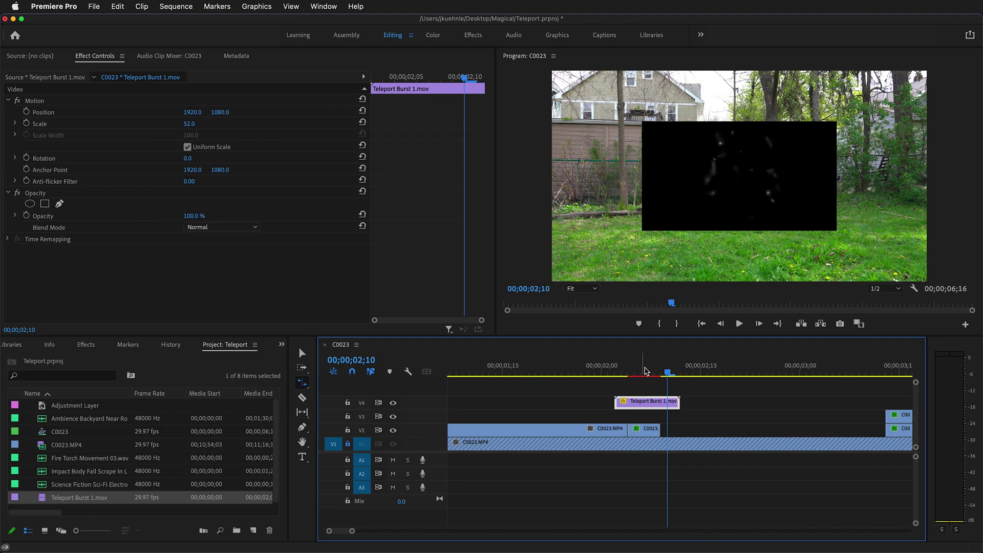
- Reverse the burst clip's playback speed and scrub over its end to check the animation
right_click(651, 401)
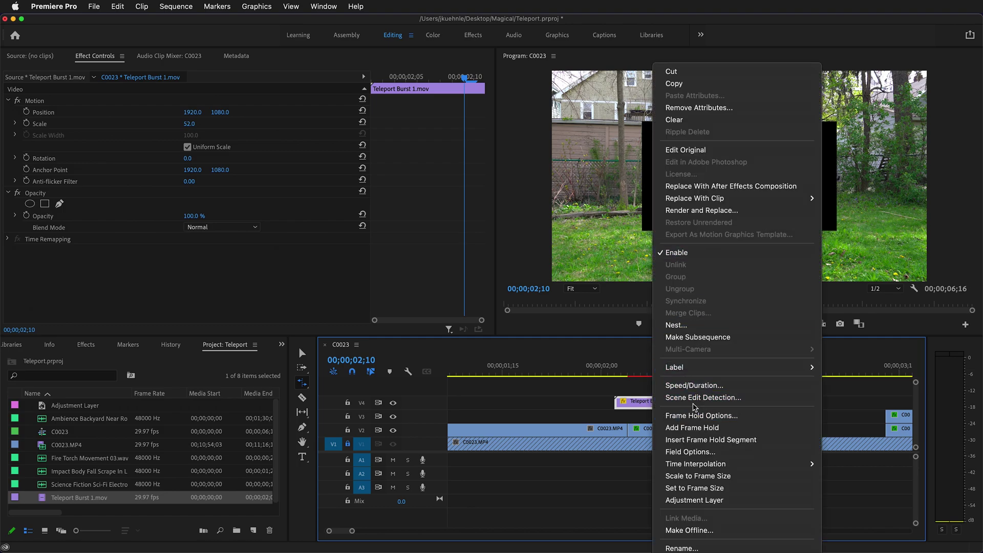
left_click(696, 386)
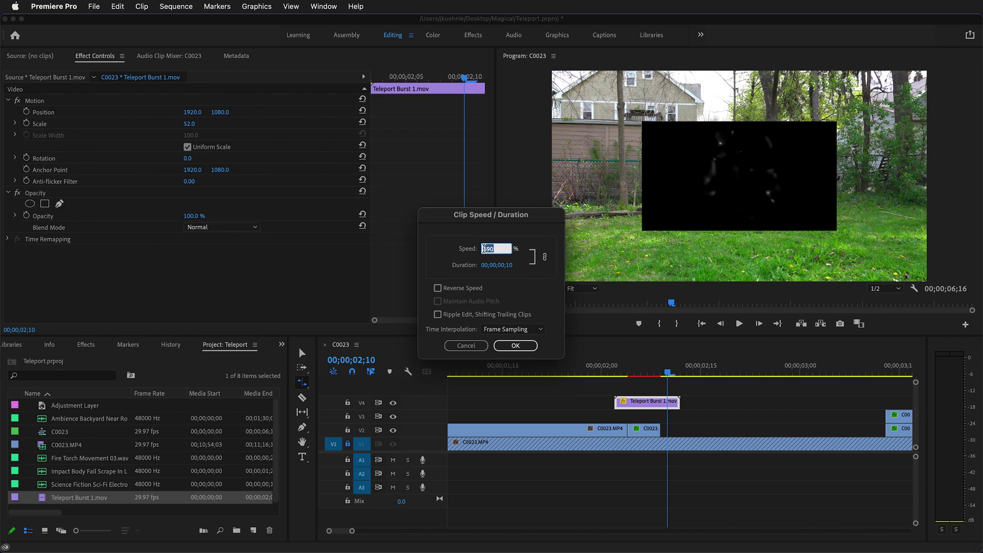
type("-")
left_click(516, 346)
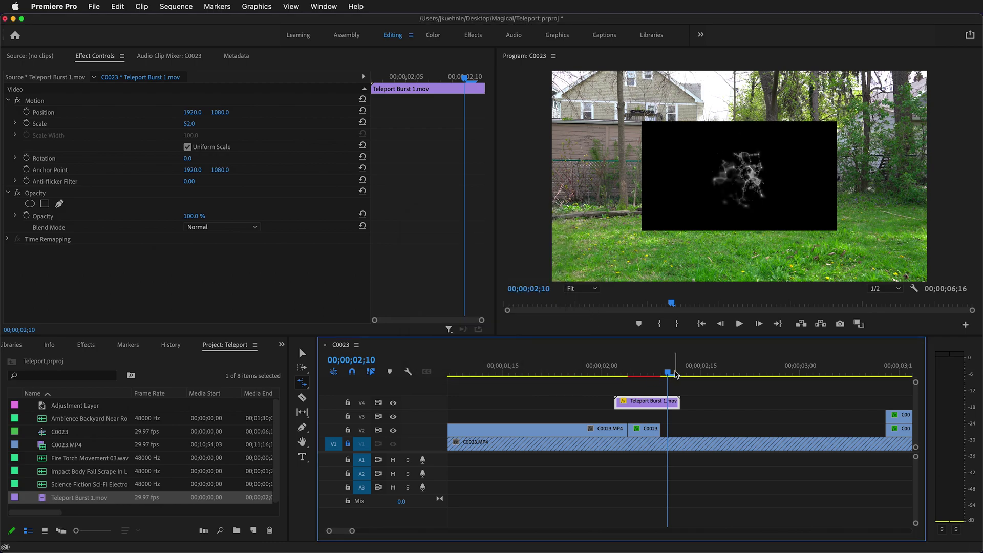
left_click_drag(665, 376, 687, 378)
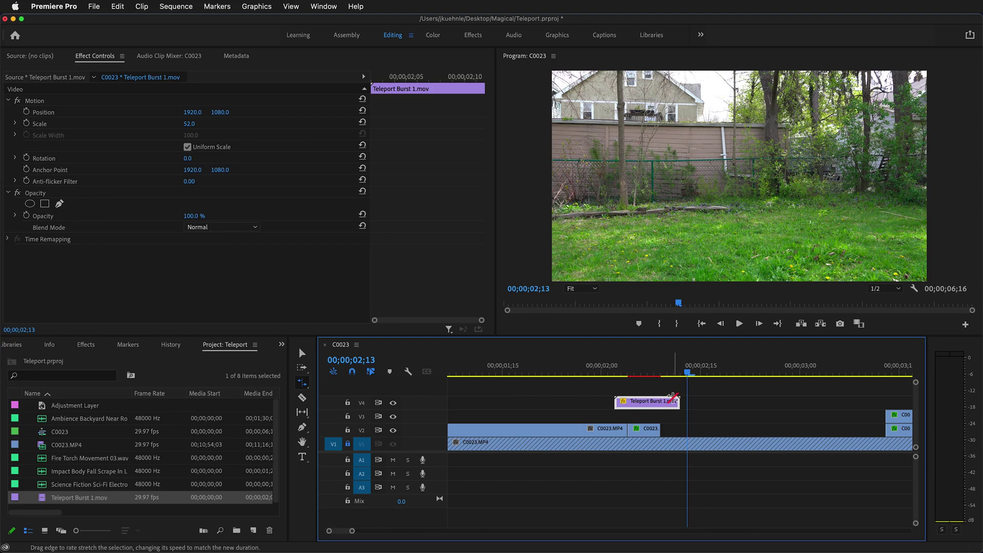
- At 00;00;02;08, move the burst to about 773, 973 and set its blend mode to Screen
key("shift+Left")
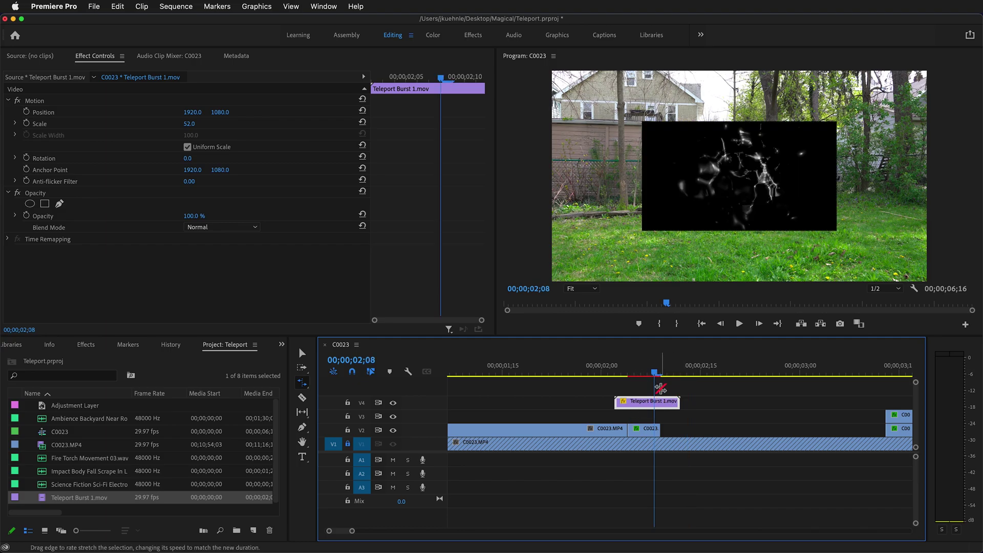
key("v")
left_click(735, 186)
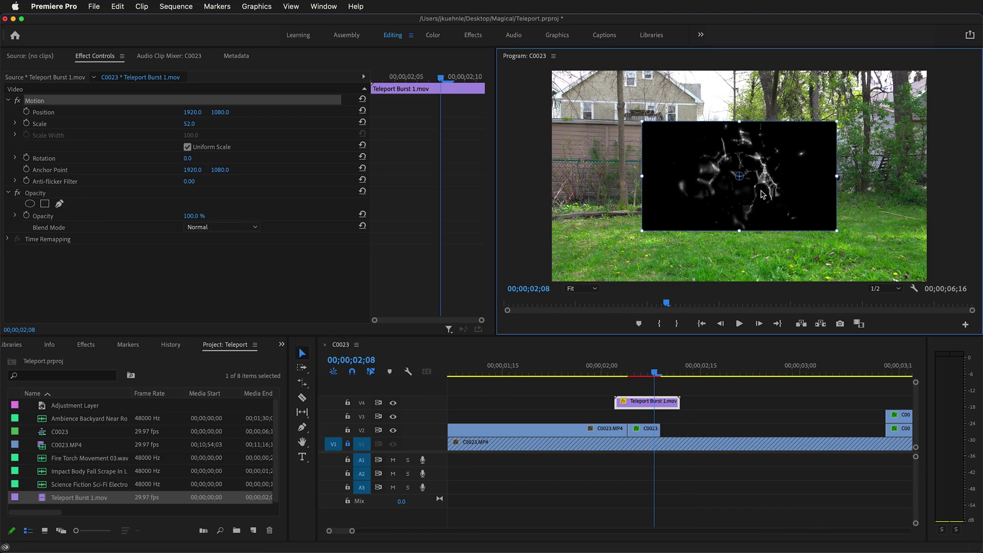
left_click_drag(806, 206, 697, 197)
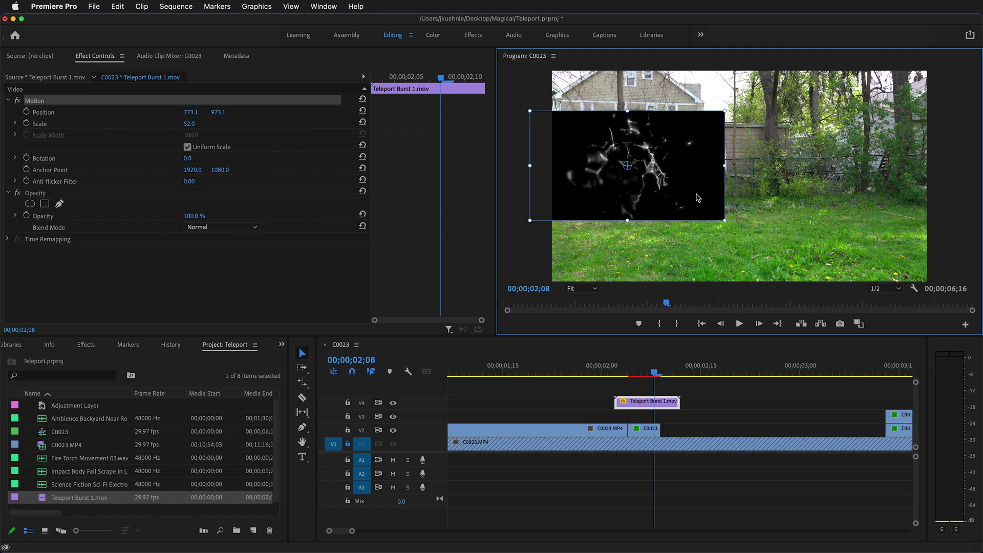
left_click(241, 227)
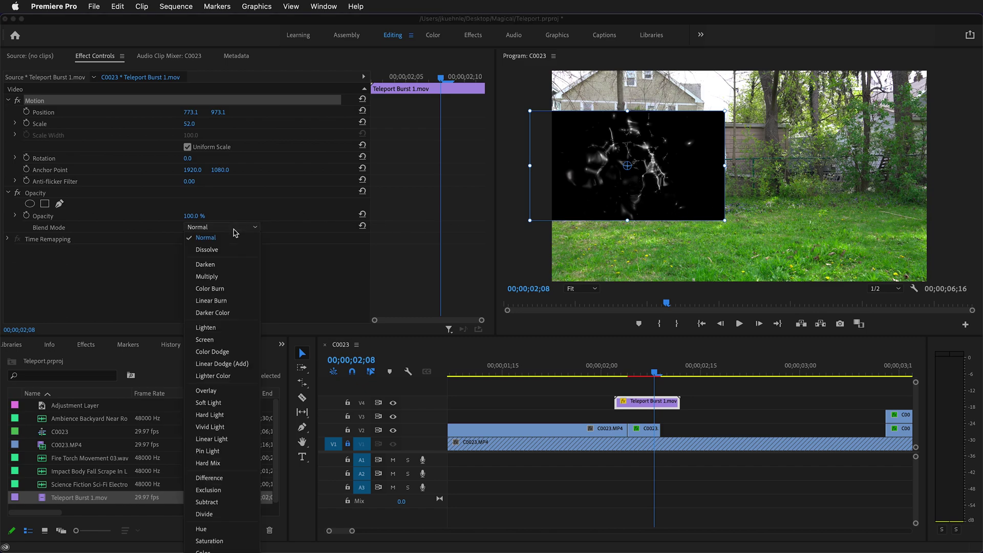
left_click(241, 339)
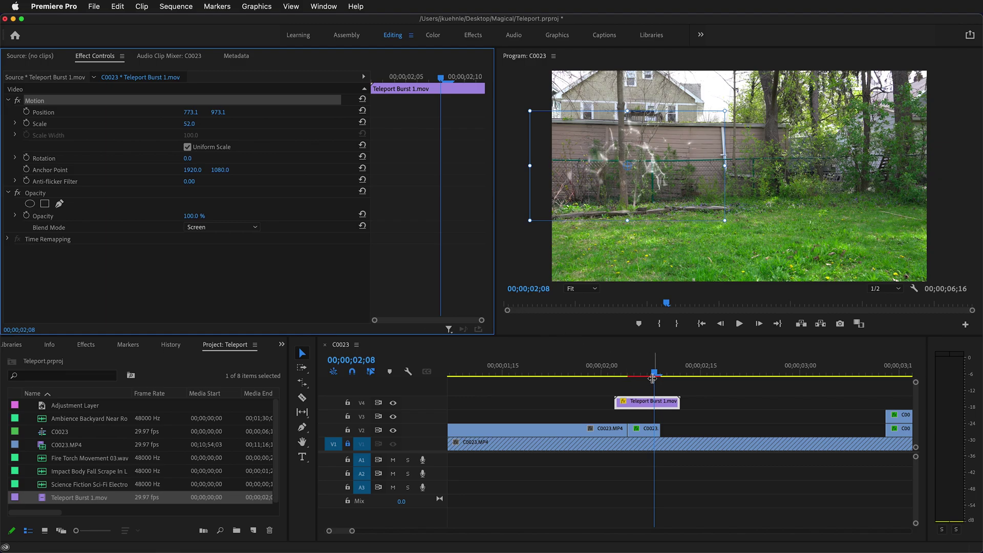
- At 00;00;02;05, reposition the burst over the jumper's torso at about 554, 641
left_click(614, 372)
left_click_drag(614, 377, 638, 376)
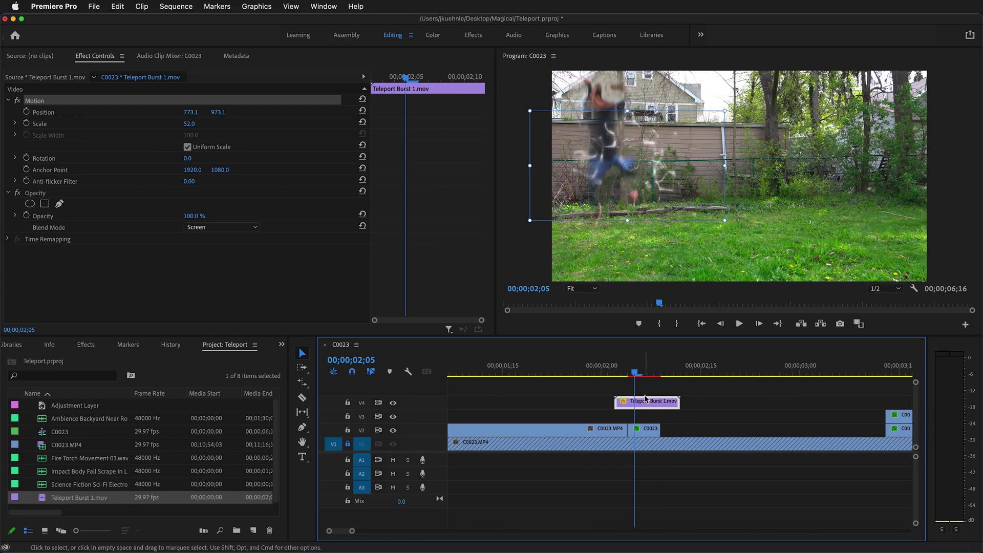
left_click(650, 188)
left_click_drag(643, 181, 625, 151)
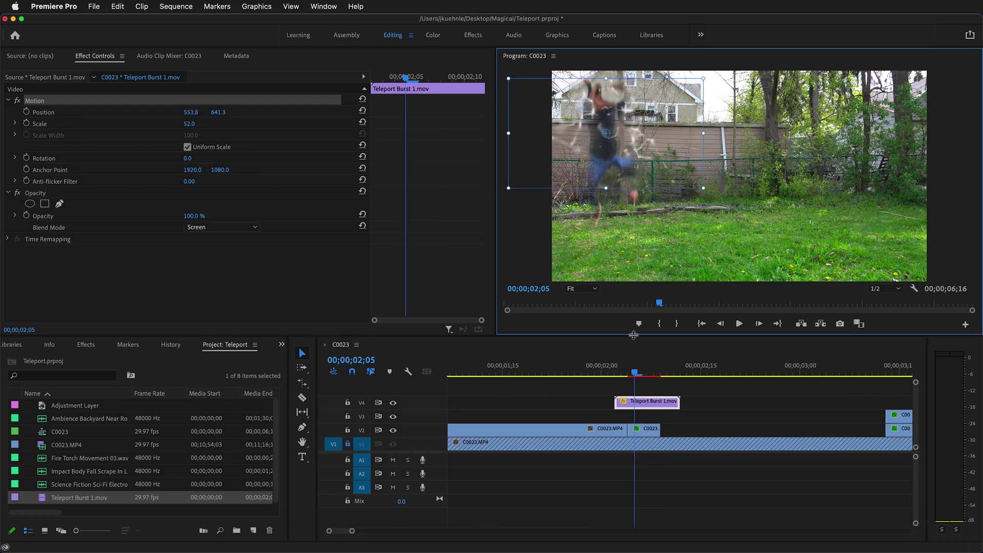
- Play the teleport from just before the burst and return to 00;00;02;04 to review the burst's timing
left_click_drag(633, 378, 613, 376)
key("space")
key("space")
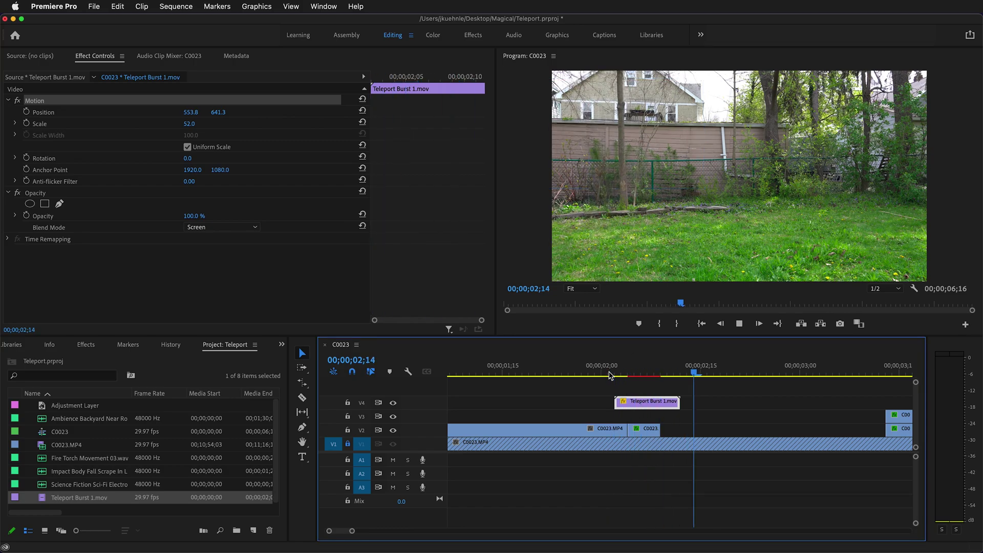
left_click_drag(738, 378, 628, 378)
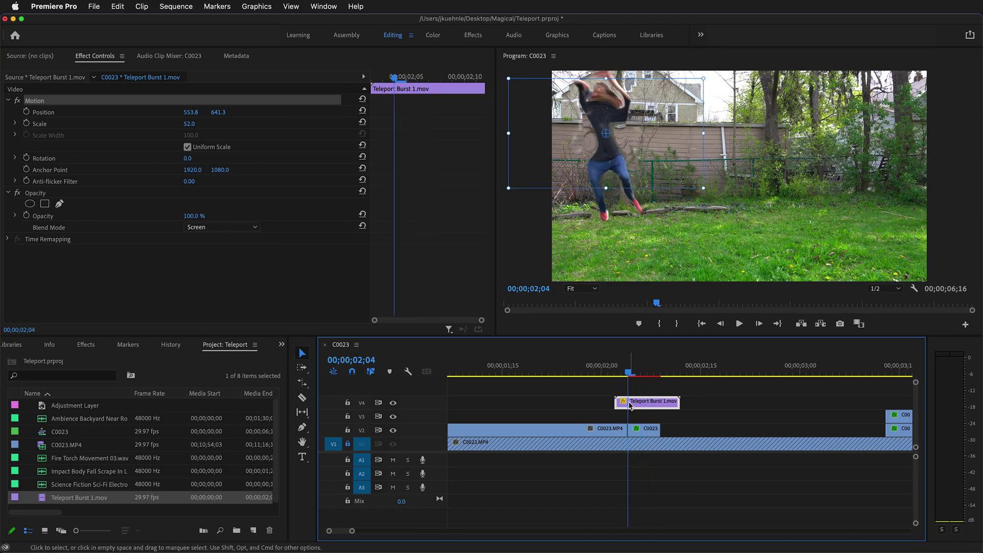
- Rate-stretch the start of the burst clip back to 00;00;02;00 so its animation begins earlier
key("r")
left_click_drag(615, 401, 680, 382)
left_click(574, 377)
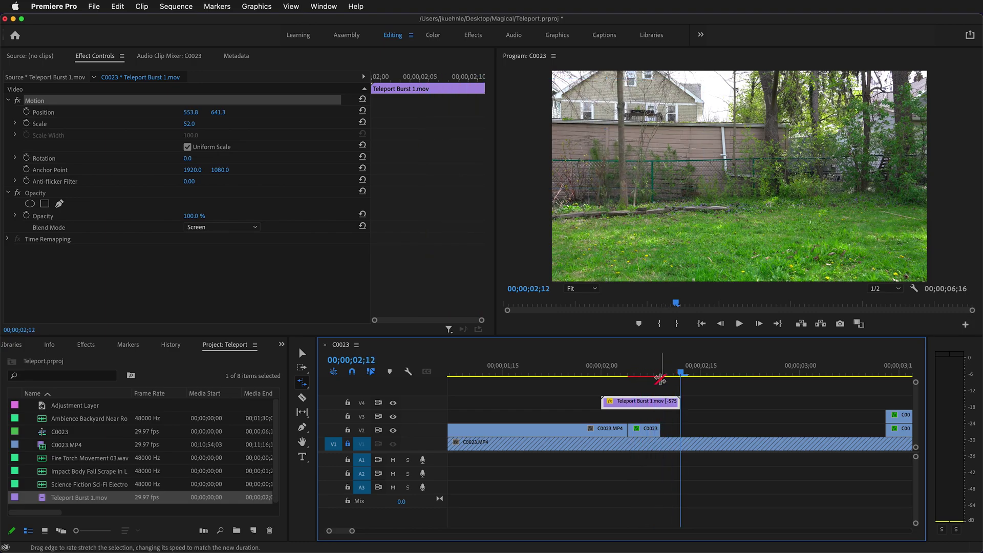
- Move the burst clip down to track V3 at the same time and scrub through its animation
key("v")
key("alt+Down")
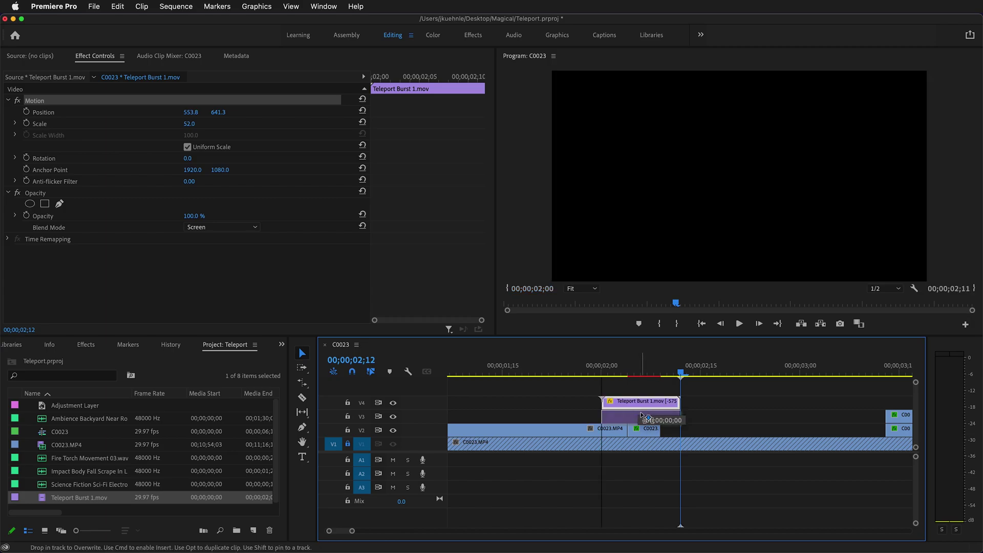
key("Up")
left_click_drag(603, 392, 668, 391)
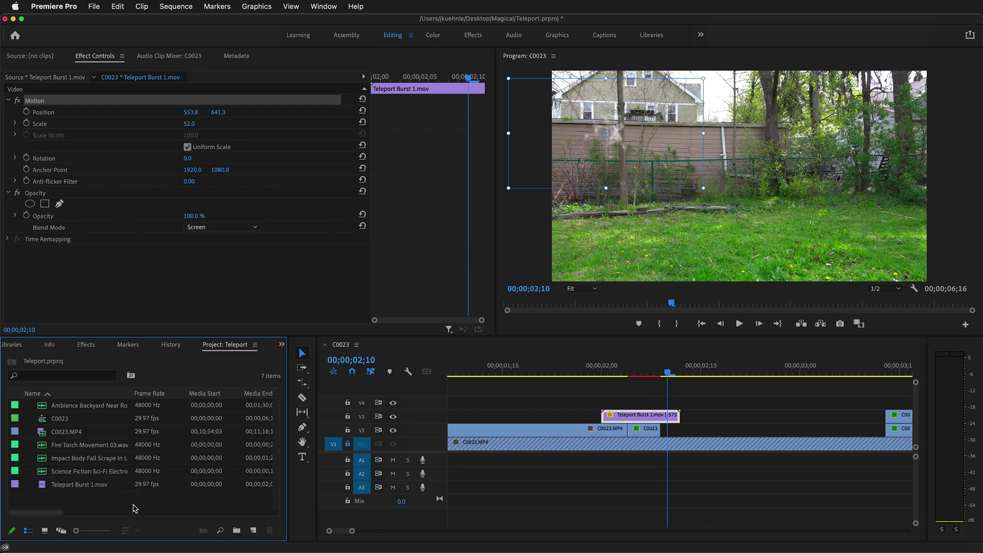
- Create a 3840 by 2160 adjustment layer and place it on track V4 starting at 00;00;02;04
right_click(134, 508)
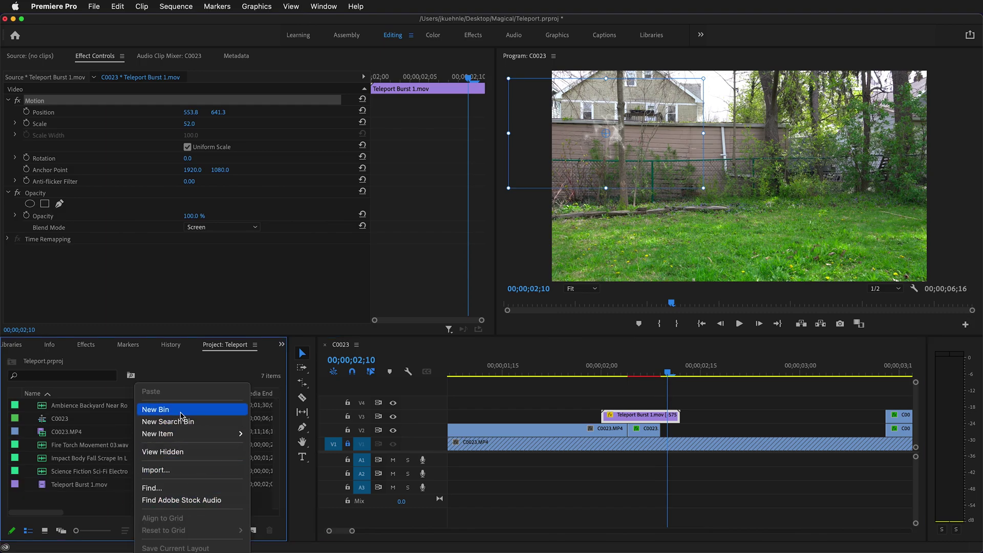
mouse_move(200, 434)
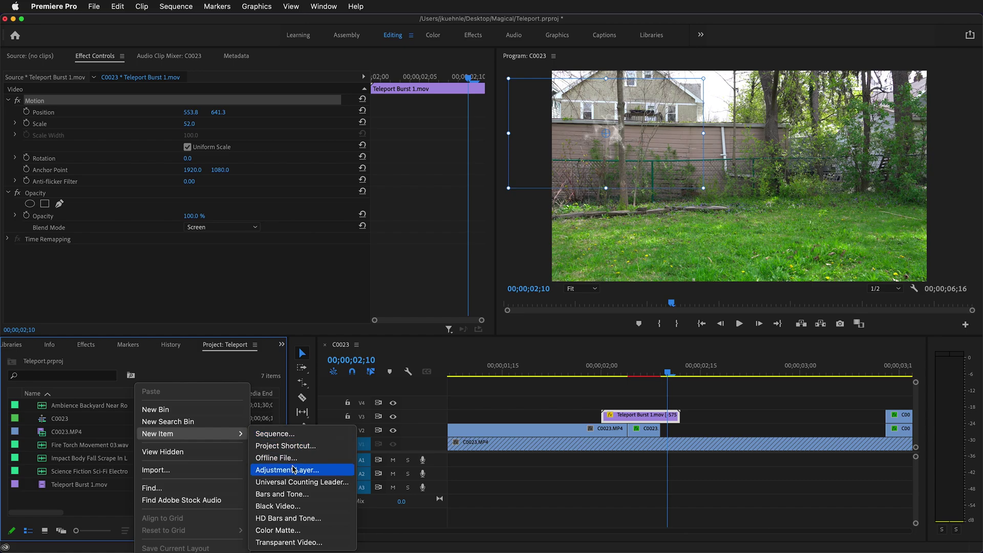
left_click(291, 469)
left_click(558, 330)
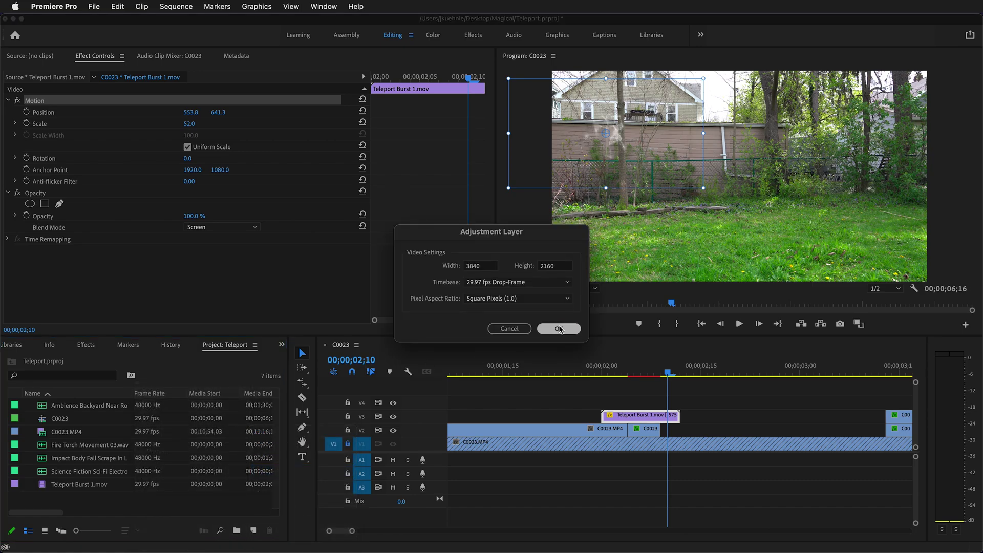
left_click_drag(117, 401, 628, 400)
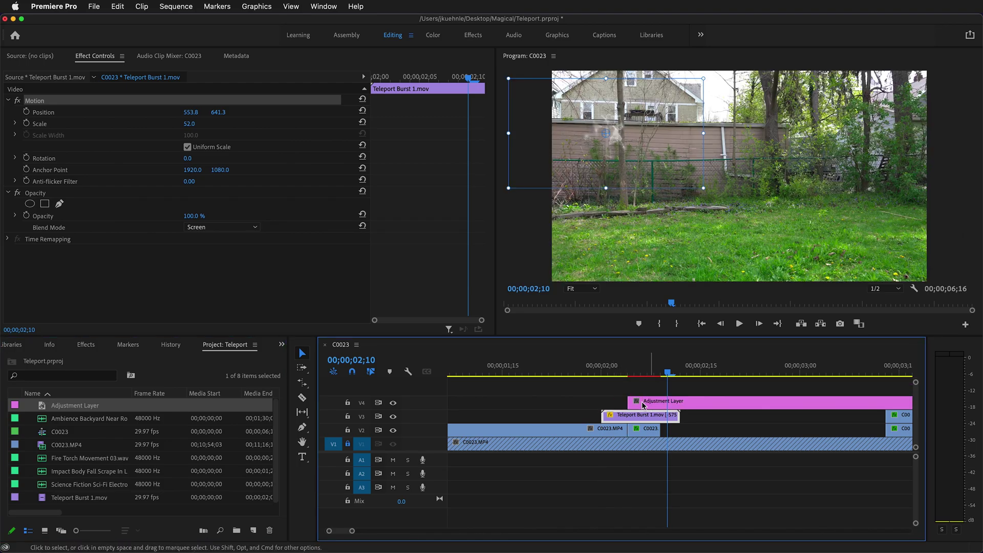
- Cut the adjustment layer at 00;00;02;16 and delete the part after the cut
key("c")
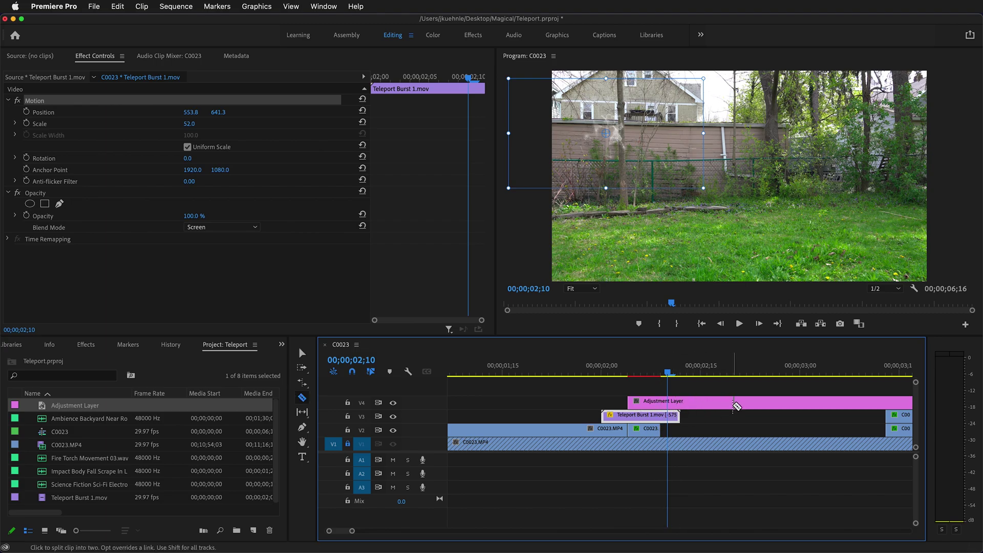
left_click(708, 401)
key("v")
left_click(731, 405)
key("Delete")
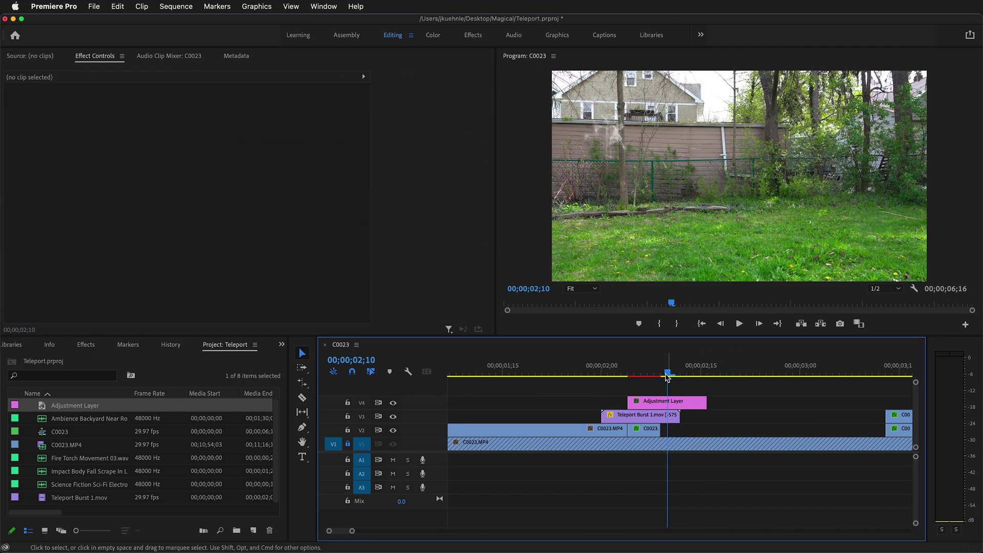
- Find the Turbulent Displace effect and apply it to the adjustment layer, with the playhead at 00;00;02;04
left_click_drag(668, 374, 628, 377)
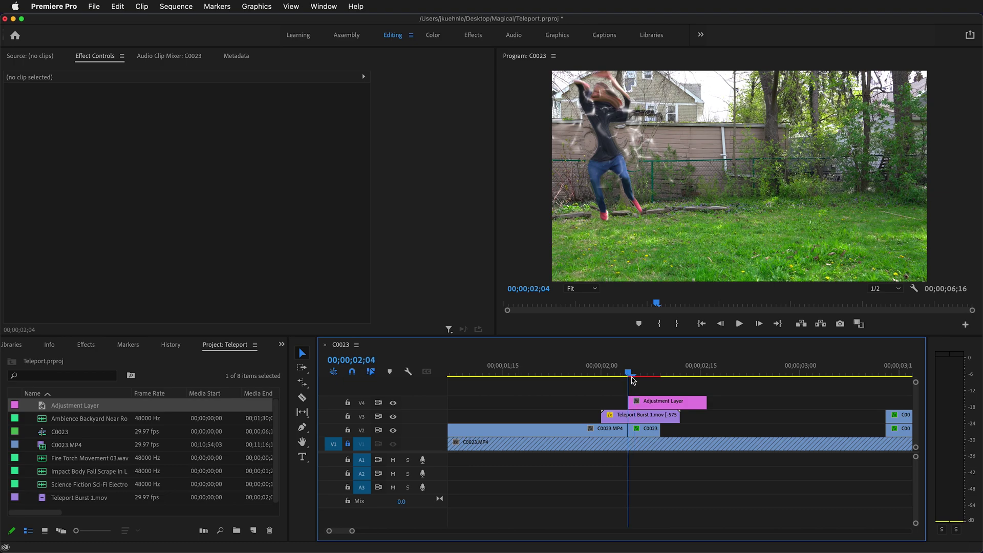
left_click(649, 405)
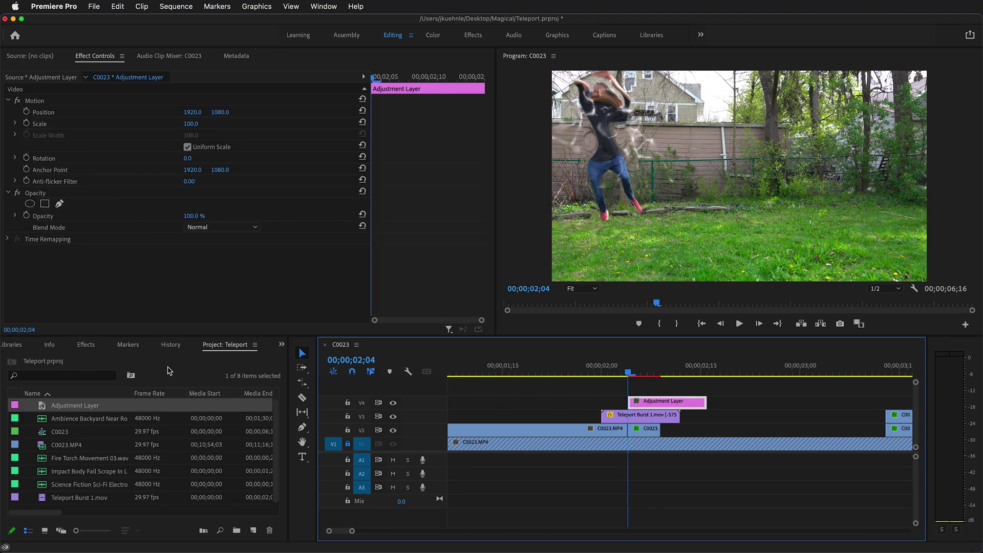
left_click(86, 344)
left_click_drag(53, 363, 2, 353)
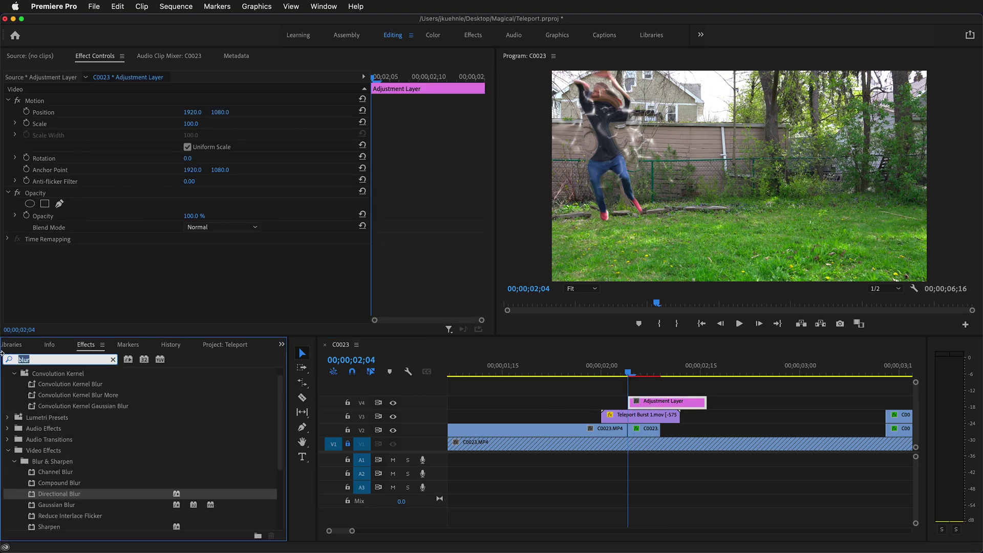
type("tur")
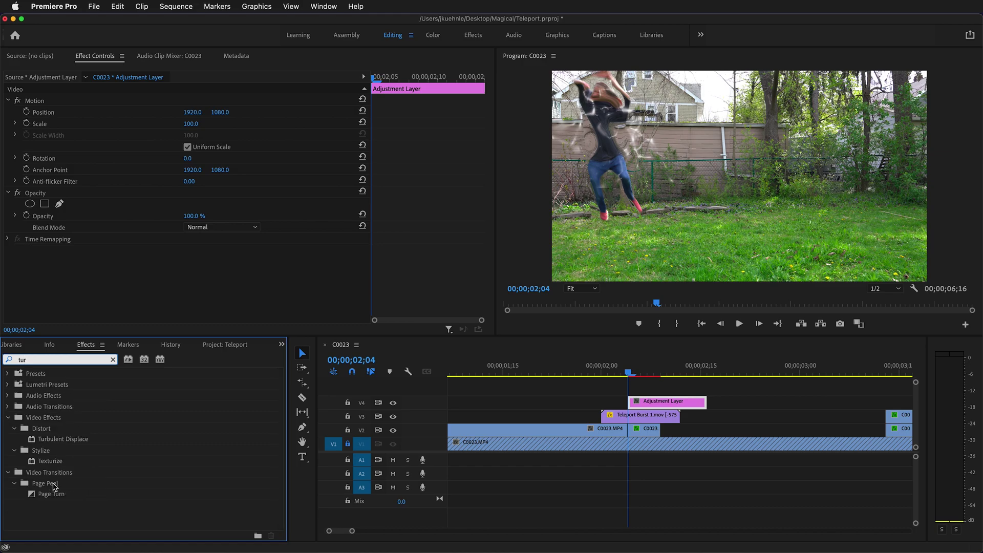
left_click_drag(33, 439, 659, 406)
mouse_move(632, 368)
left_mouse_down()
mouse_move(674, 371)
mouse_move(628, 372)
left_mouse_up()
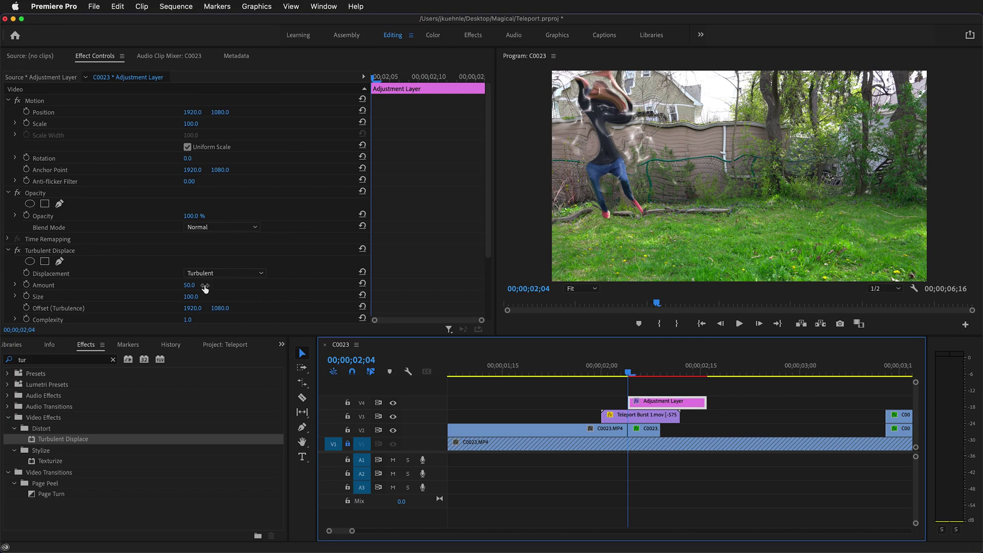
- Set the adjustment layer's Turbulent Displace Amount to 80 after trying 100
scroll(123, 286, "down", 2)
left_click_drag(189, 263, 223, 252)
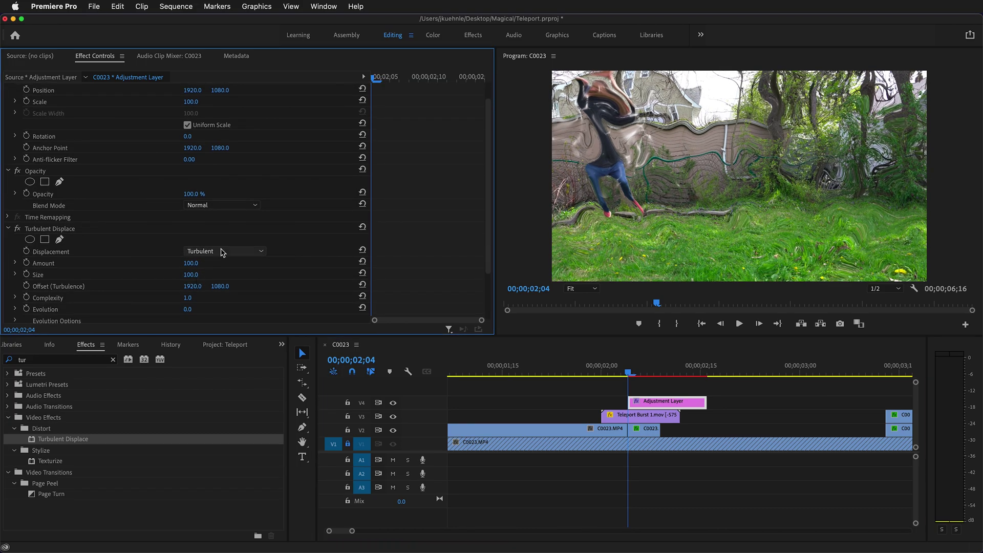
left_click(197, 262)
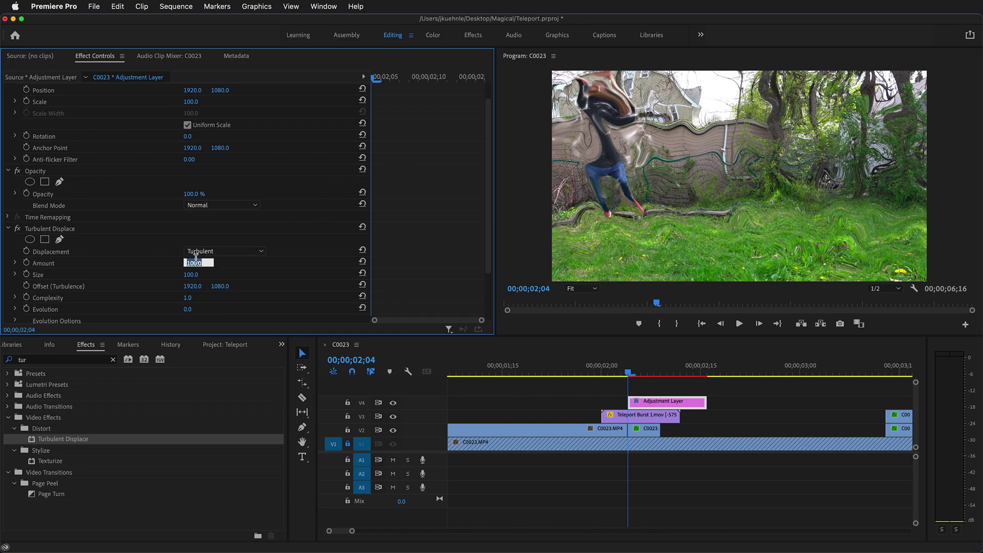
type("80")
key("Return")
- Try larger Turbulent Displace sizes on the adjustment layer and settle on a Size of 87.5
left_click(195, 275)
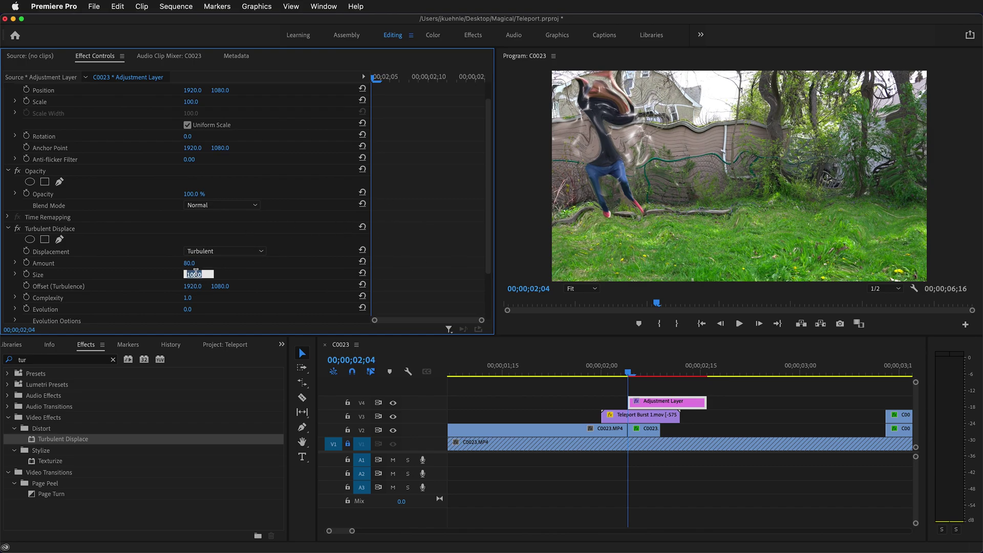
left_click(155, 285)
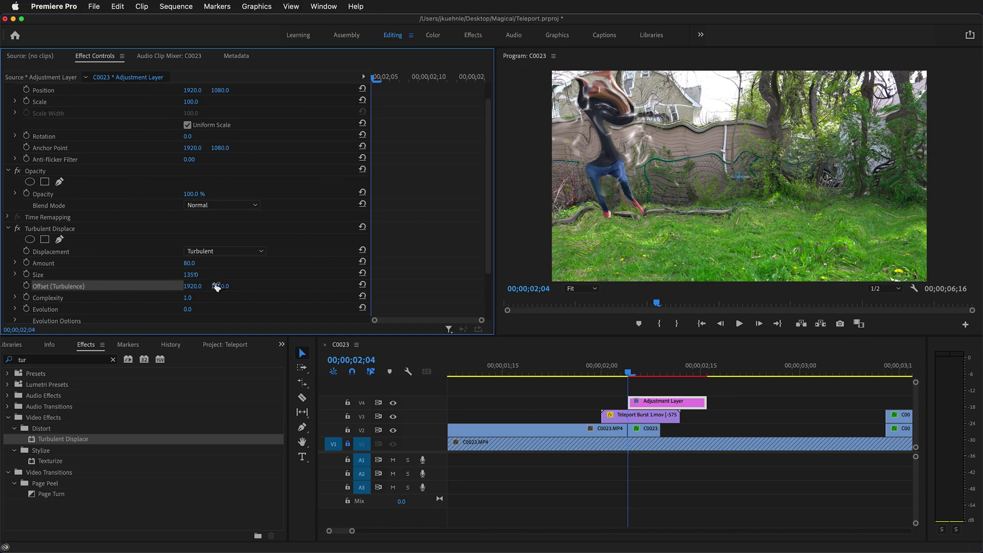
left_click(14, 275)
left_click_drag(129, 294, 185, 301)
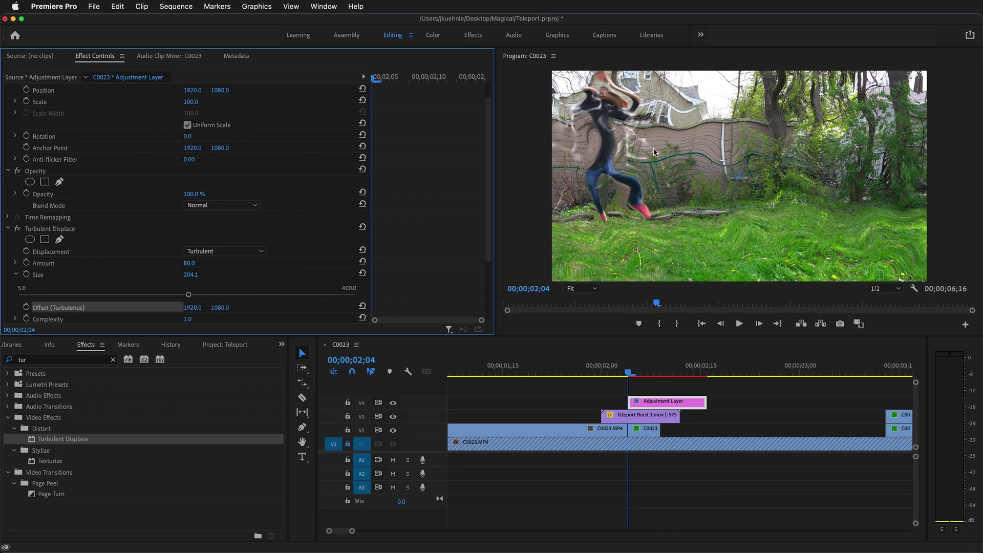
left_click(90, 297)
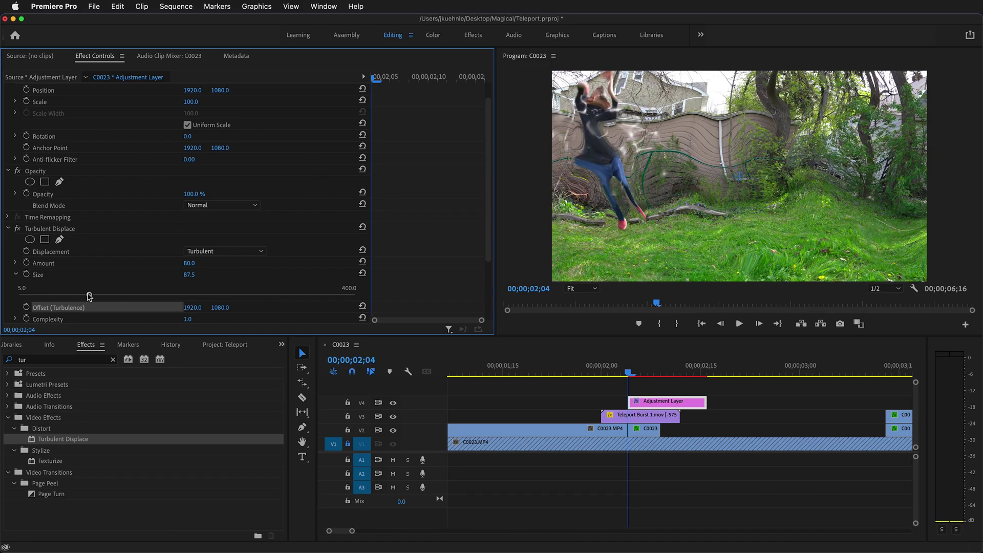
- Scrub over the adjustment layer and enable keyframing for the displacement's Size and Amount at 00;00;02;04
left_click_drag(629, 372, 708, 377)
key("Up")
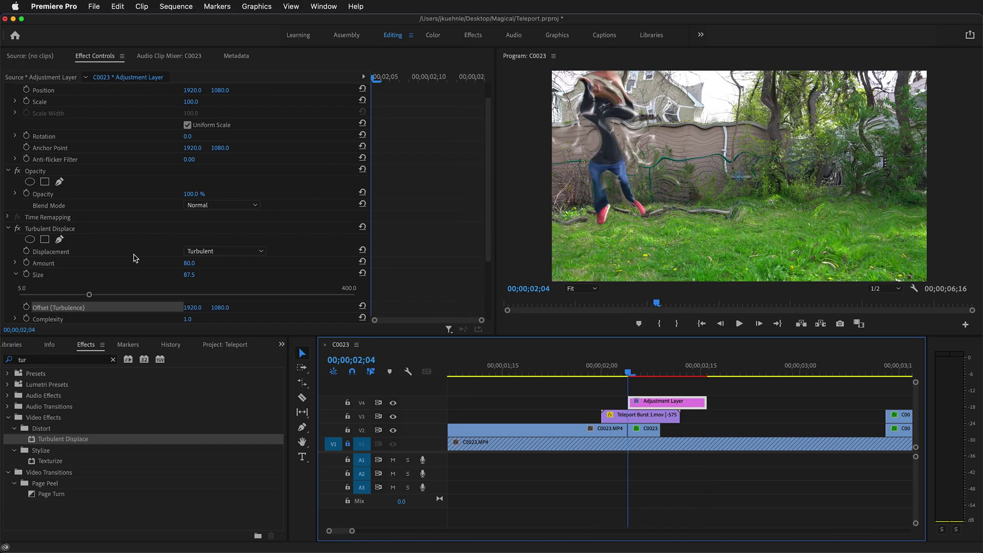
left_click(27, 275)
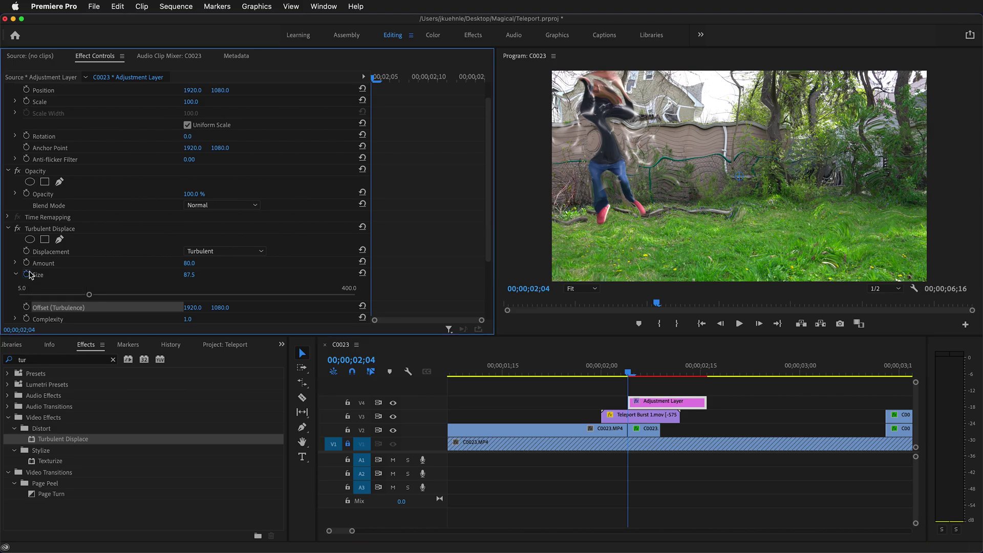
left_click(27, 263)
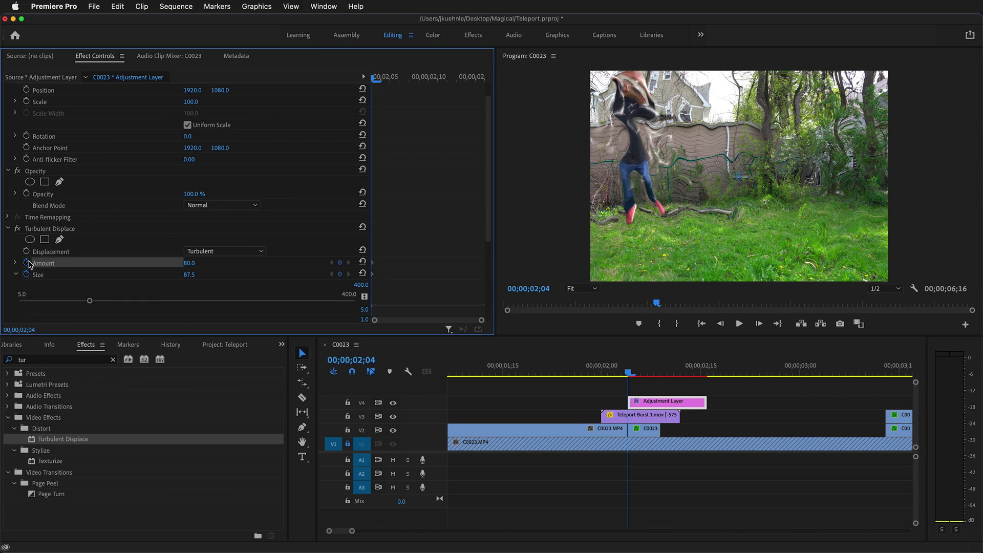
- At the adjustment layer's end, 00;00;02;16, keyframe the displacement Amount to 0 and Size to 2
left_click_drag(628, 373, 708, 378)
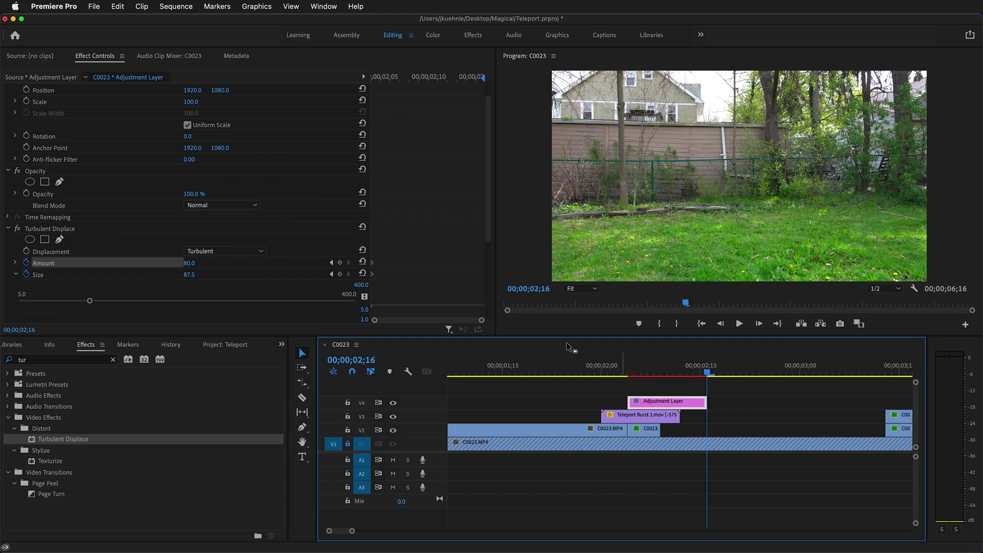
left_click(192, 264)
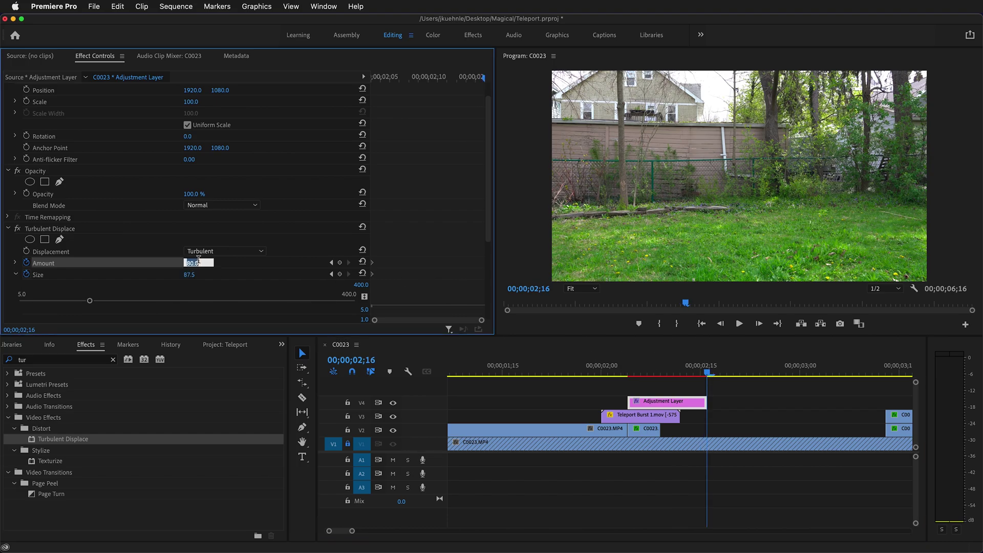
type("0")
key("Return")
left_click(198, 273)
type("2")
key("Return")
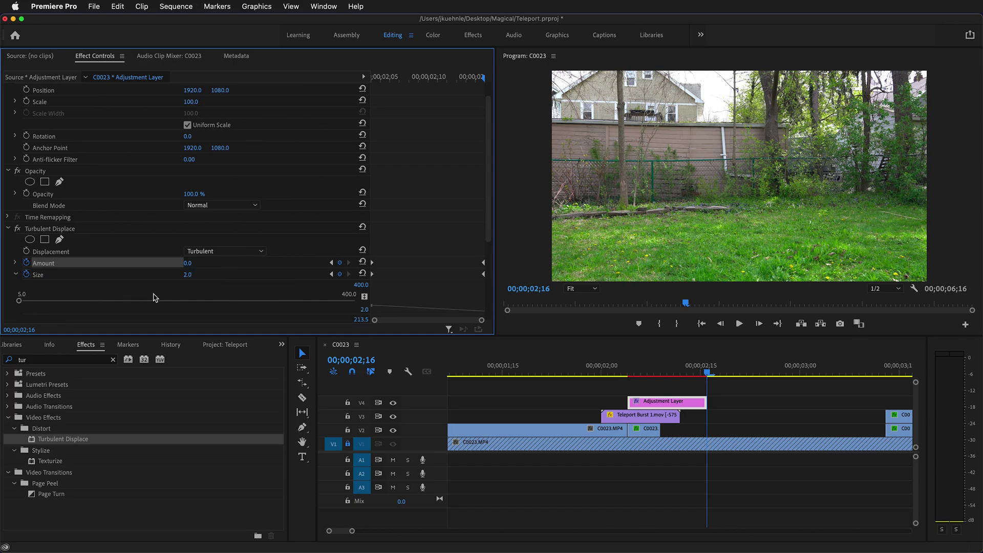
- Scrub through the adjustment layer to check the animated displacement and return to 00;00;02;04
left_click(643, 373)
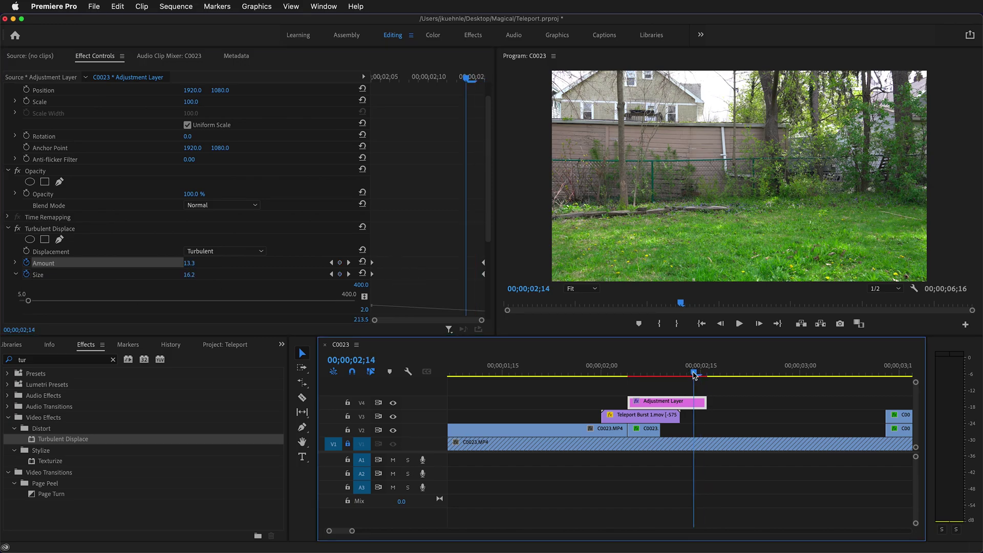
left_click_drag(644, 377, 704, 379)
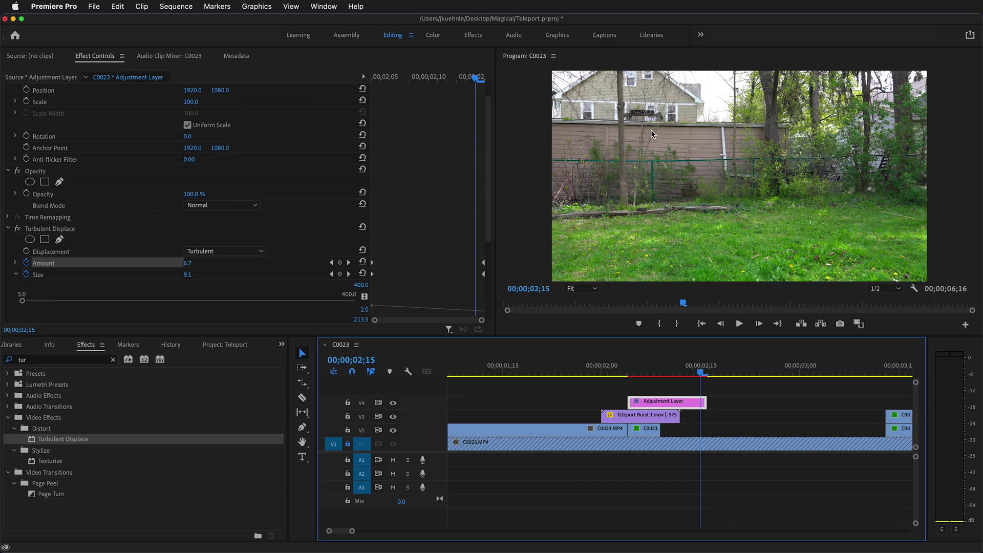
left_click_drag(699, 376, 637, 380)
left_click_drag(633, 382, 628, 382)
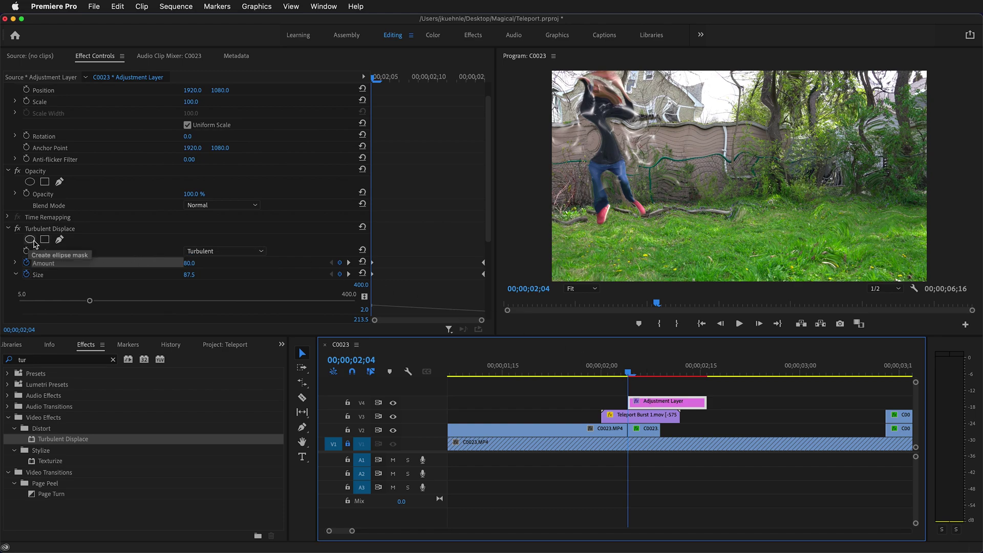
- Add an ellipse mask to Turbulent Displace around the jumper's upper body and set its feather to 49
left_click(38, 243)
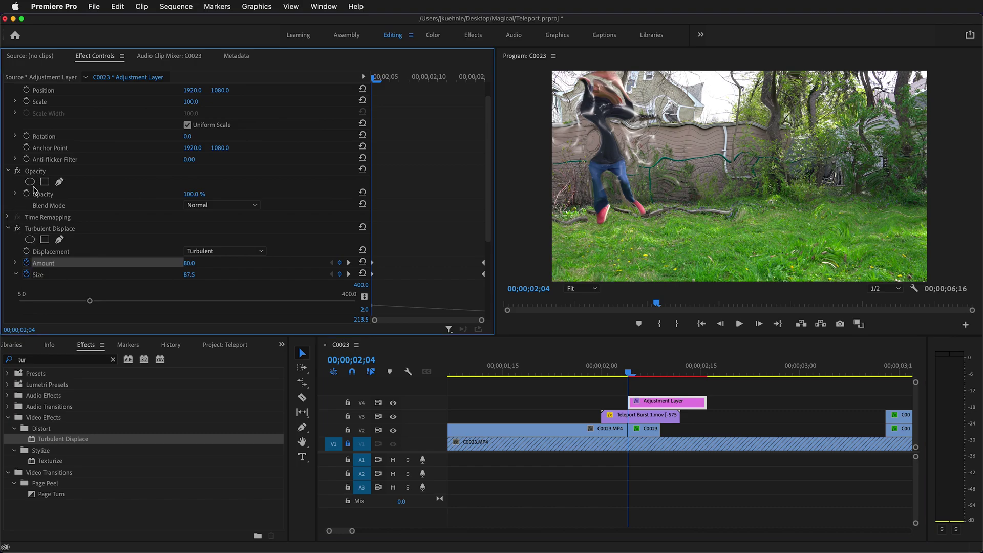
left_click(30, 239)
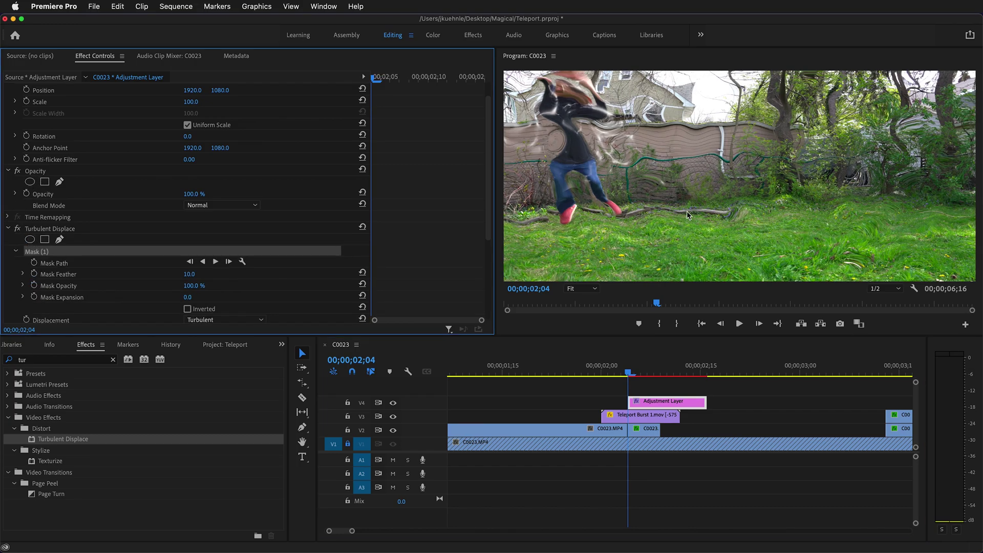
left_click(717, 158)
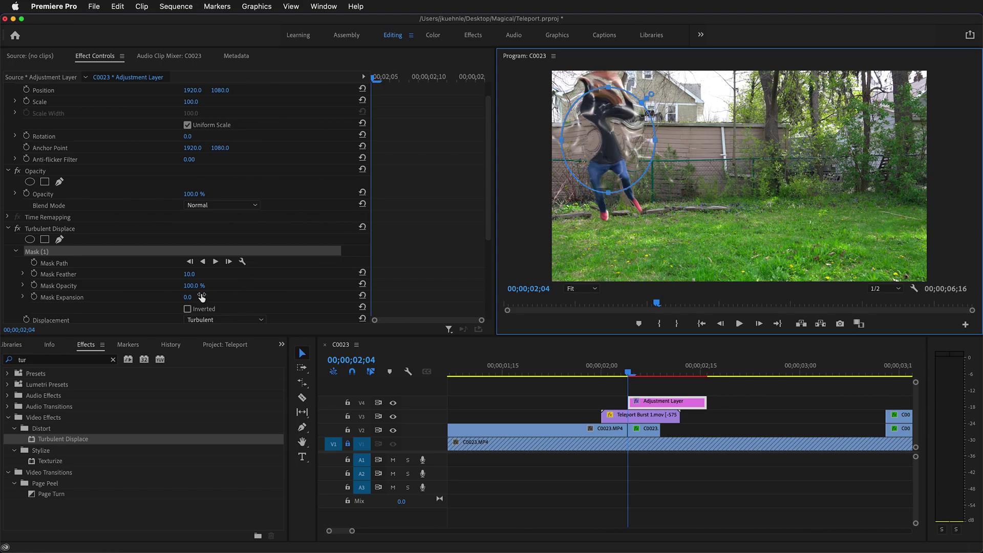
left_click_drag(189, 274, 203, 274)
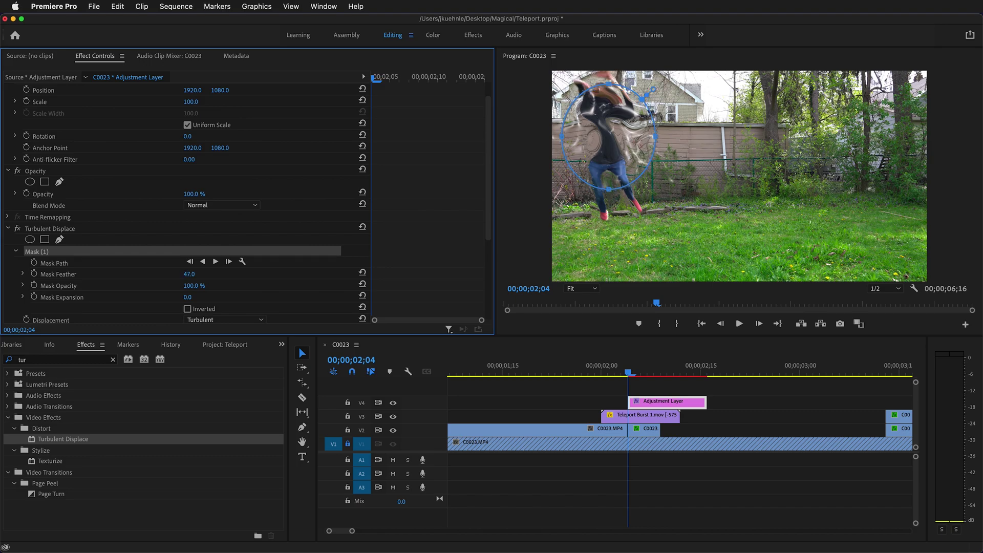
- Play the teleport from 00;00;01;15 to review the masked displacement
left_click_drag(629, 373, 504, 372)
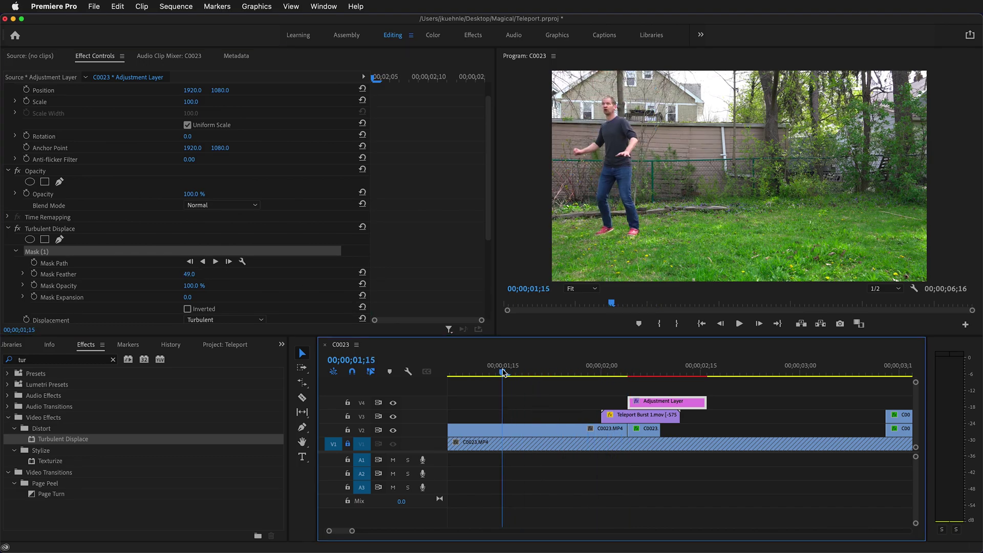
key("space")
key("space")
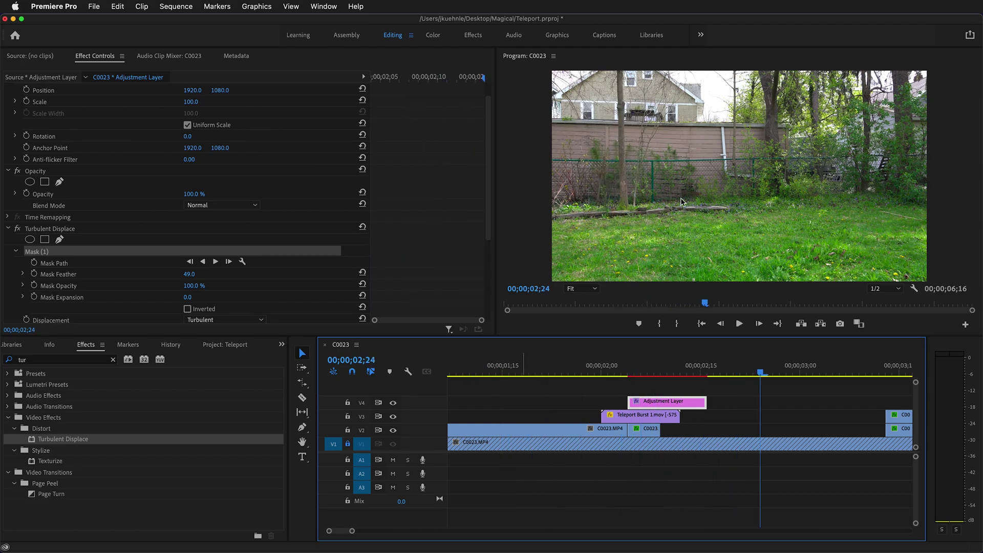
- Play the sequence from 00;00;01;22 to review the first teleport
left_click(543, 369)
key("space")
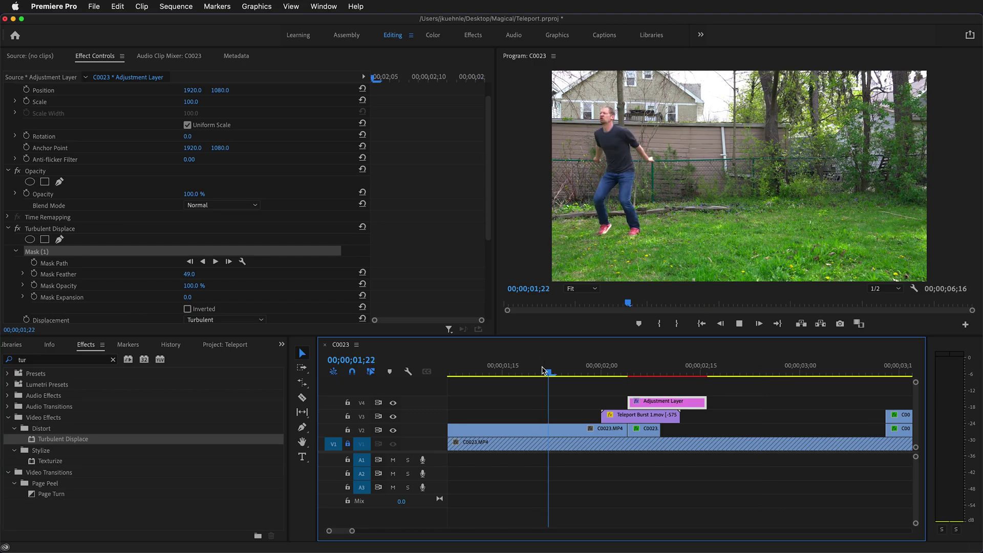
key("space")
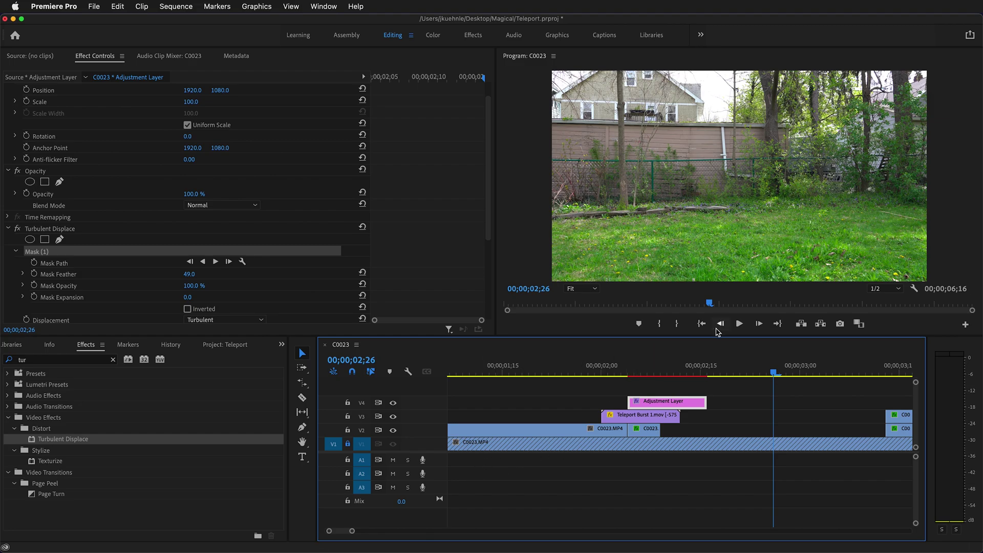
- Add Fire Torch Movement 03.wav to track A1 at the start of the first burst and listen to it from 00;00;01;27
left_click(233, 346)
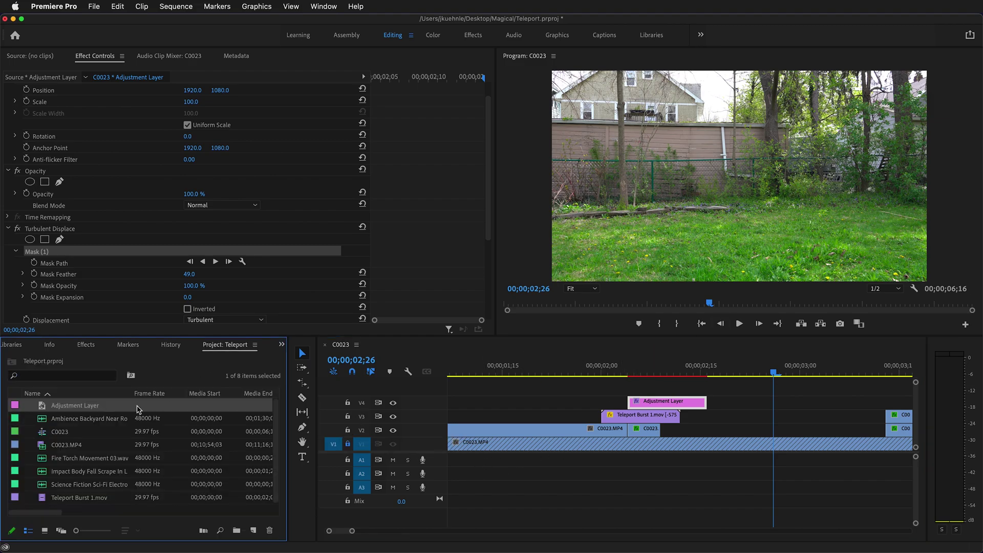
left_click(68, 460)
left_click_drag(99, 455, 592, 457)
left_click_drag(773, 372, 585, 379)
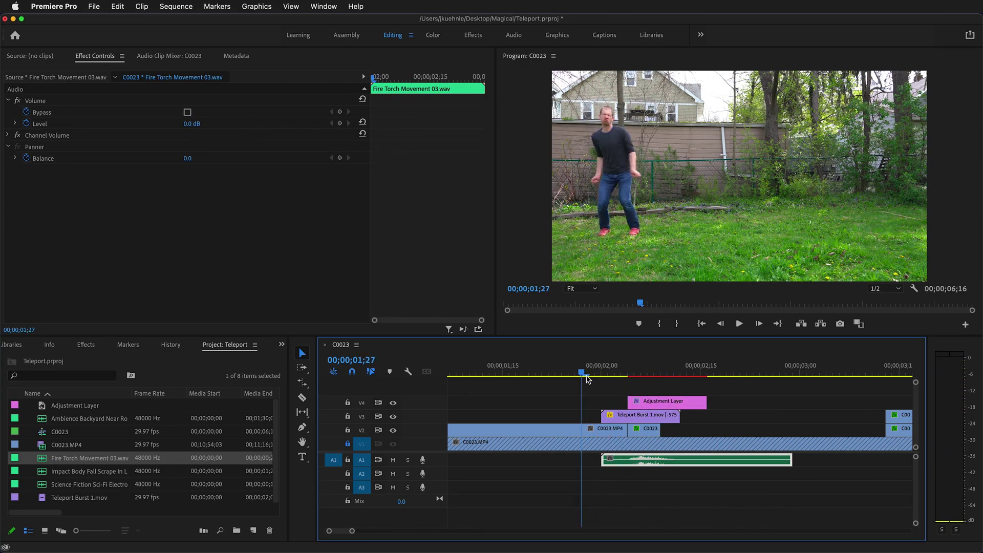
key("space")
key("space")
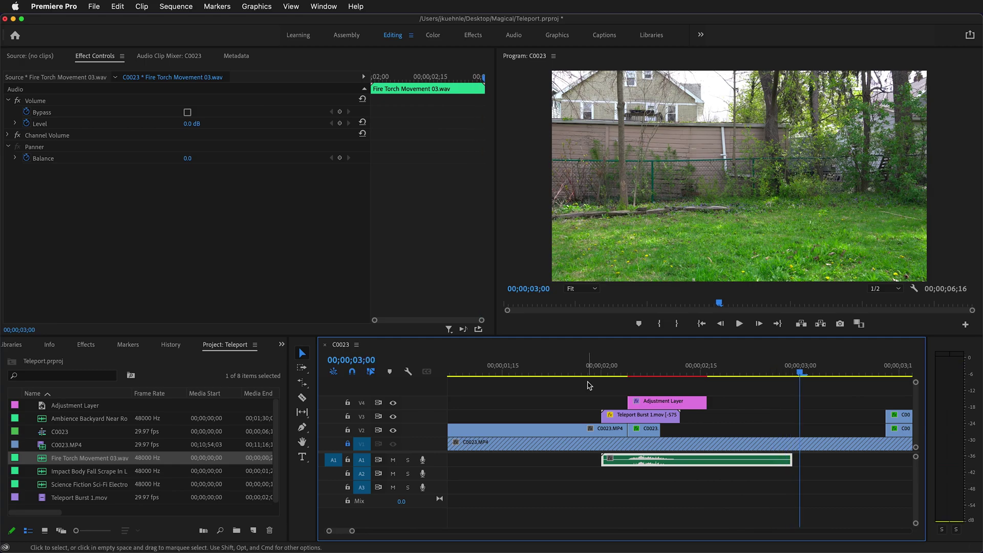
- Duplicate the Teleport Burst 1.mov clip onto V4 at 00;00;03;10, above the jumper's reappearance
scroll(352, 532, "down", 5)
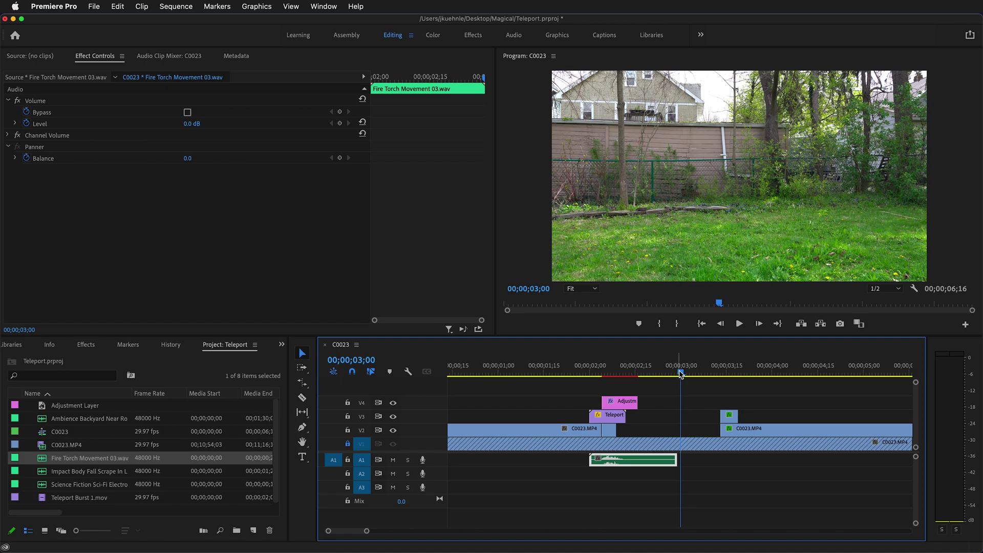
left_click_drag(681, 374, 720, 373)
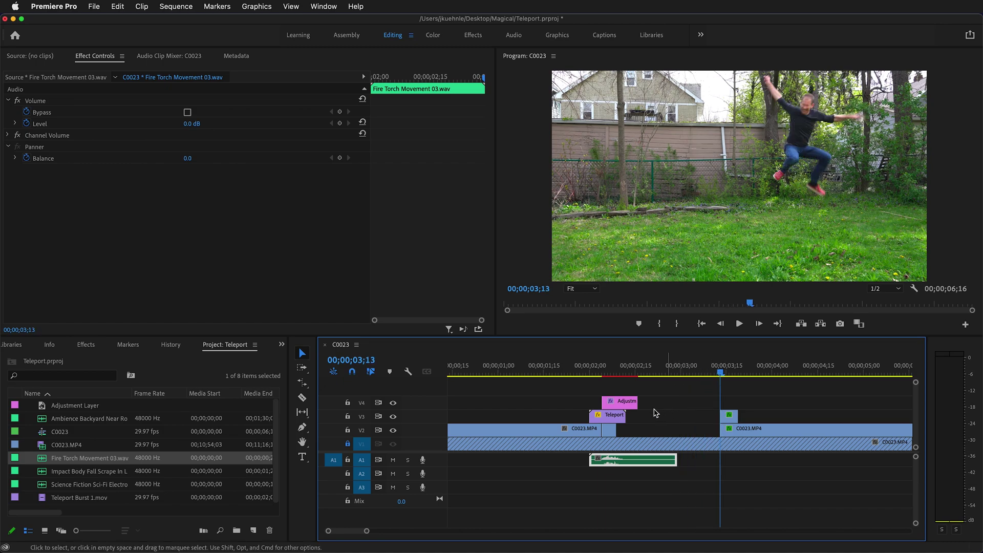
left_click(615, 416)
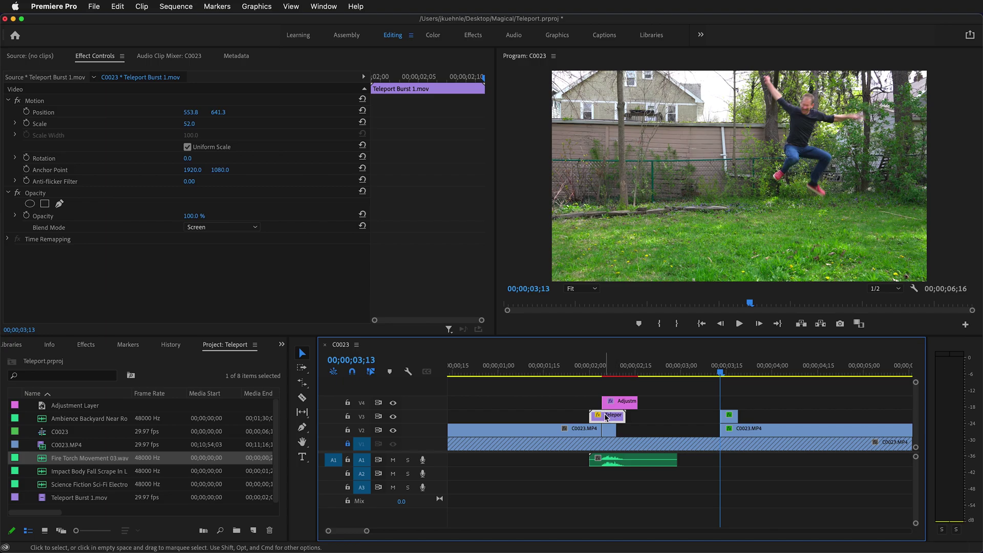
left_click_drag(625, 422, 723, 376)
left_click(717, 375)
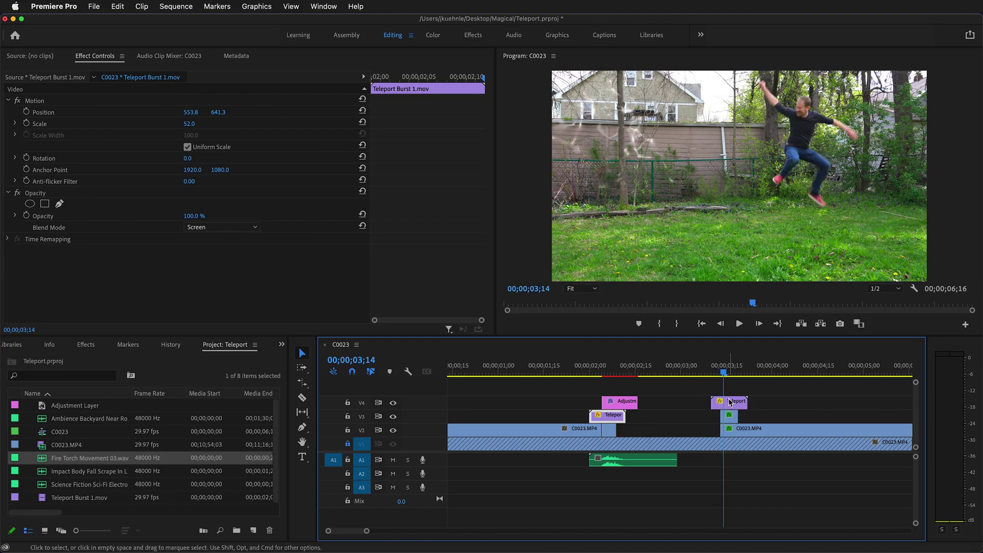
- Reposition the duplicated burst over the reappearing jumper, at about 2628, 759
left_click(733, 405)
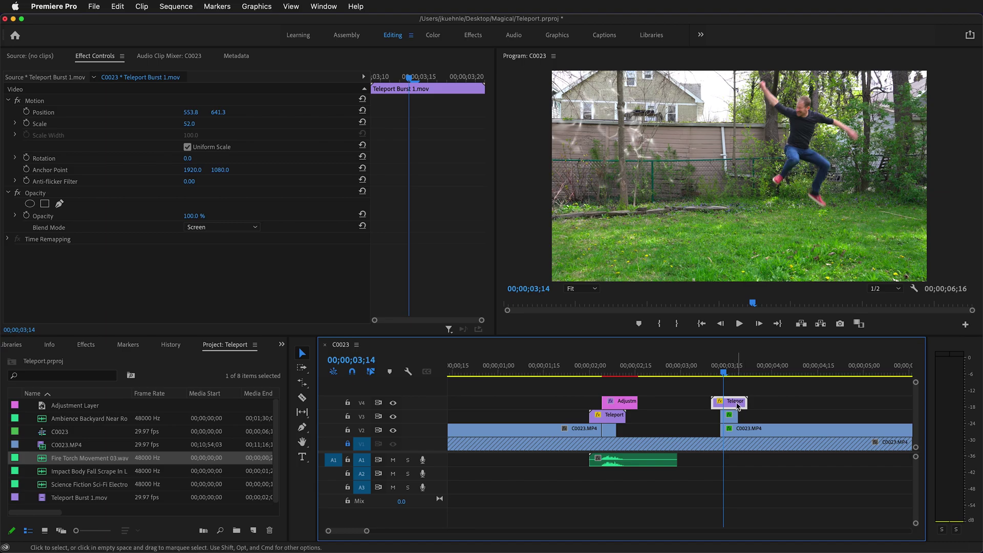
left_click(610, 128)
left_click_drag(595, 143, 801, 153)
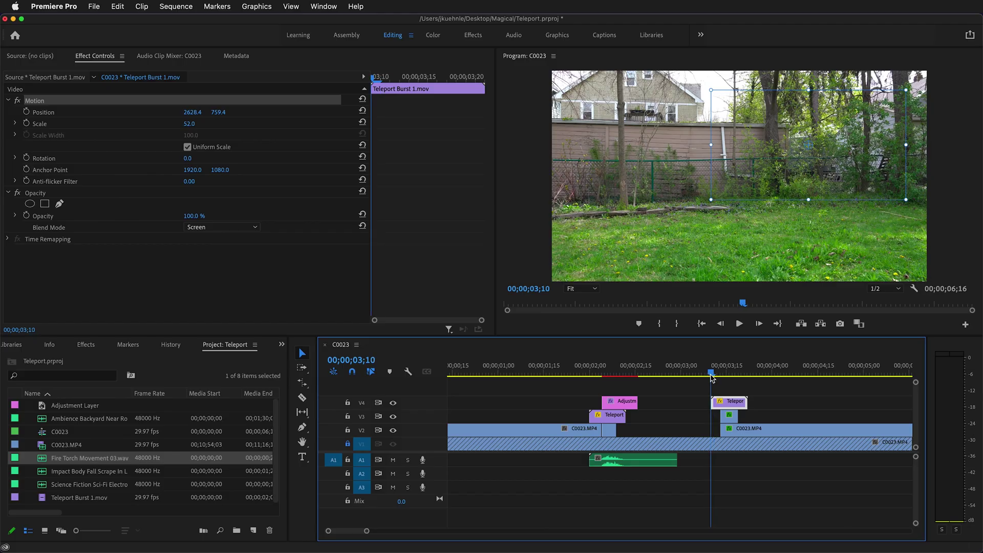
- Turn off Reverse Speed for the duplicated burst, keeping its speed at 575%
mouse_move(713, 373)
left_mouse_down()
mouse_move(745, 377)
mouse_move(720, 379)
left_mouse_up()
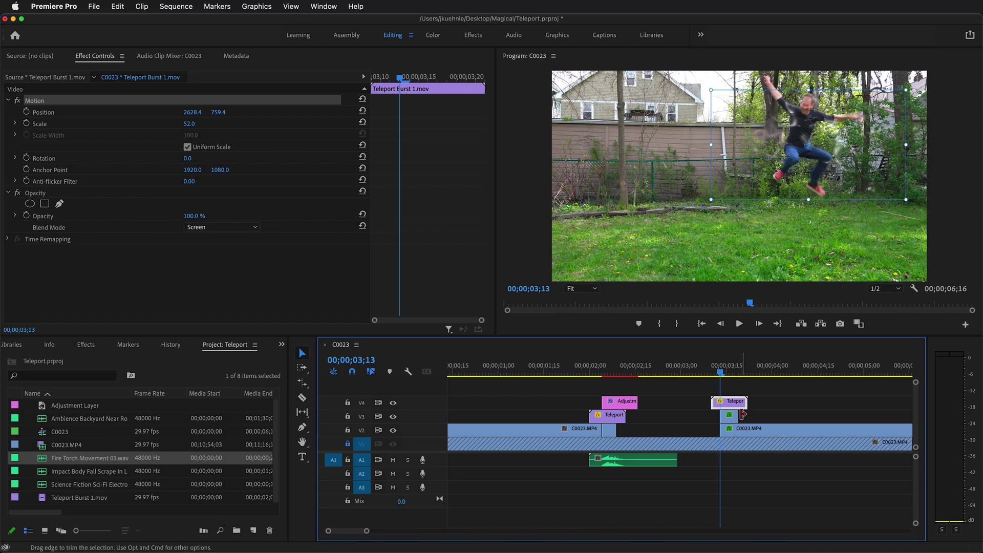
right_click(731, 405)
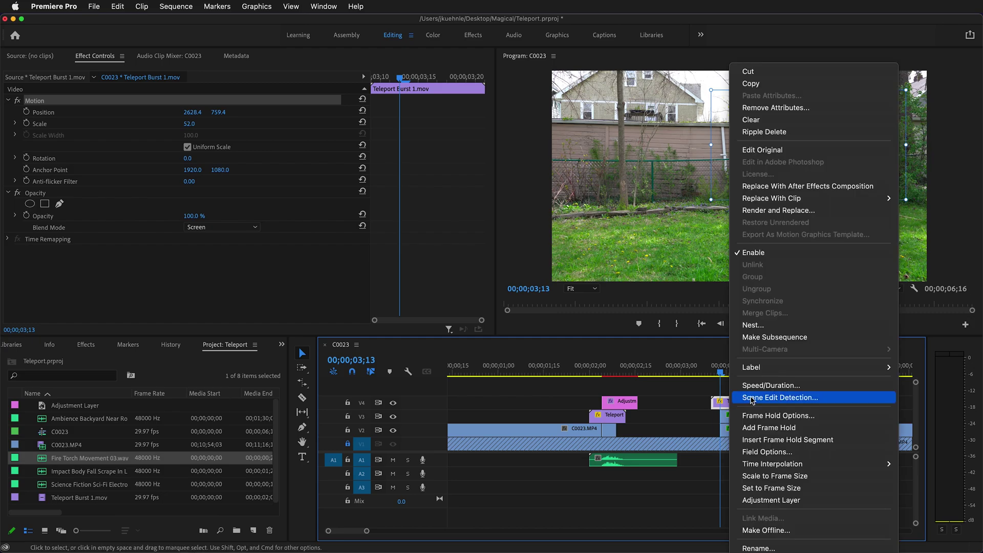
left_click(751, 392)
left_click(438, 288)
left_click(438, 287)
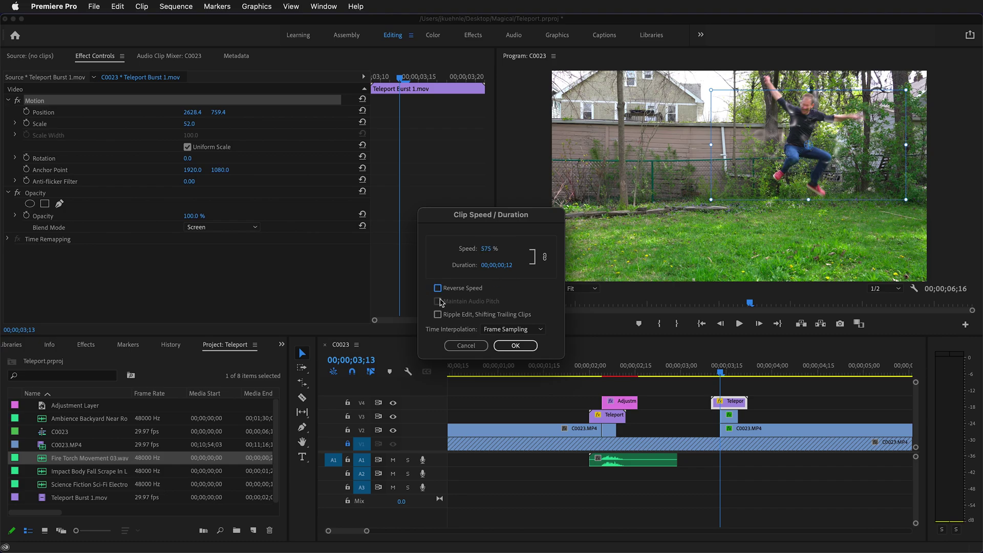
left_click(515, 346)
- Move the duplicated burst earlier so it ends together with the short C0023 clip on V3
mouse_move(717, 374)
left_mouse_down()
mouse_move(703, 378)
mouse_move(748, 379)
mouse_move(718, 384)
left_mouse_up()
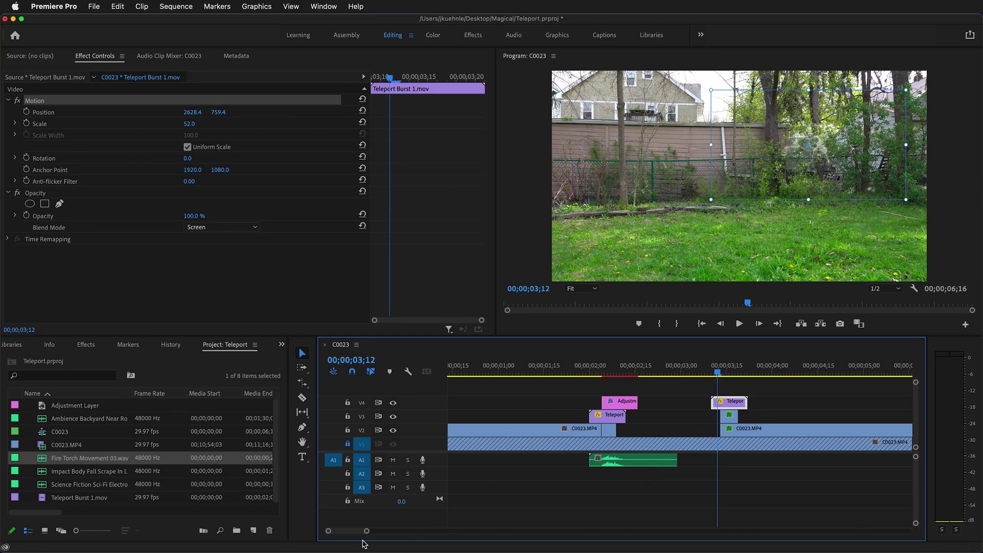
left_click_drag(366, 531, 361, 531)
left_click_drag(706, 404, 695, 404)
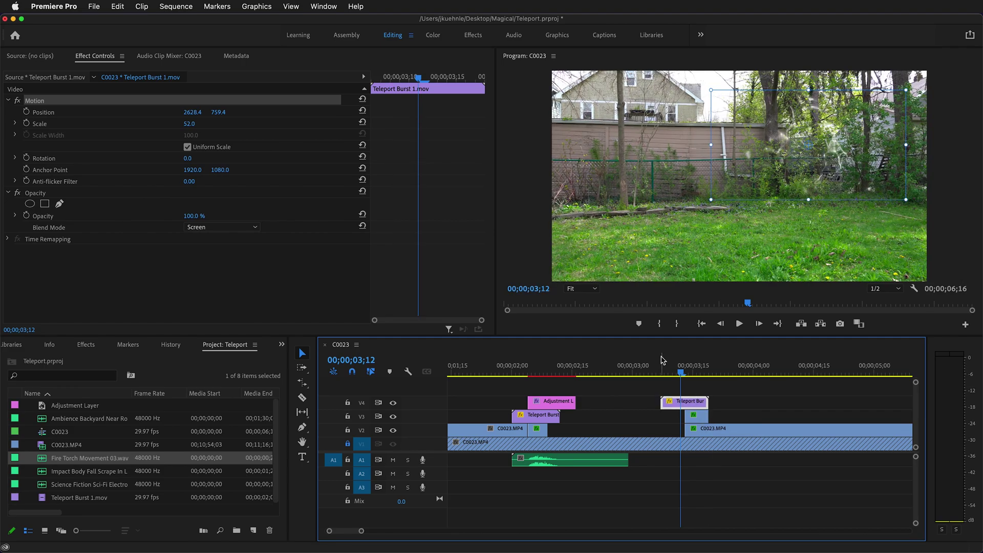
- At 00;00;03;13, enable keyframes for Mask Feather and Mask Expansion on the short V3 clip, setting the expansion to -683
mouse_move(681, 370)
left_mouse_down()
mouse_move(651, 370)
mouse_move(710, 377)
mouse_move(672, 379)
mouse_move(684, 380)
left_mouse_up()
left_click(696, 416)
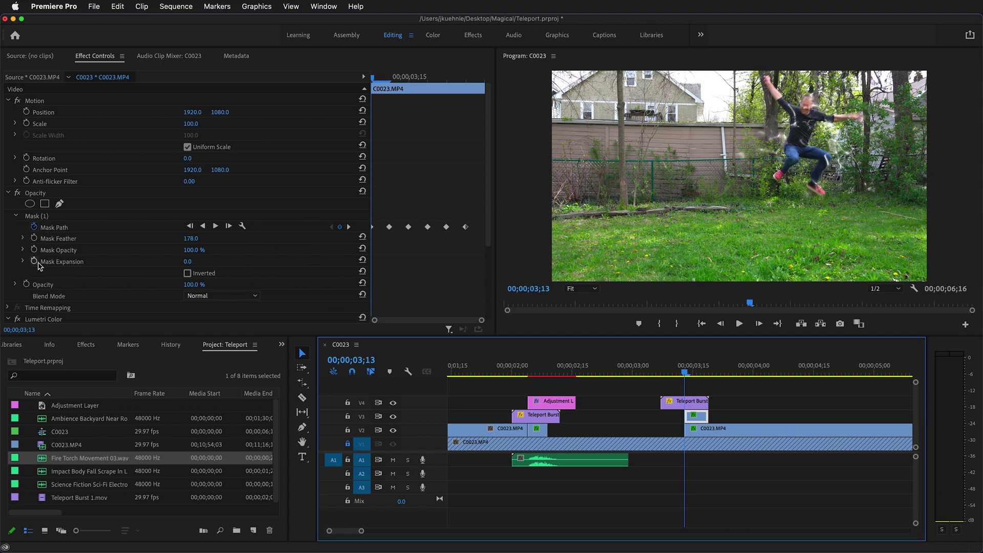
left_click(34, 260)
left_click(34, 237)
left_click(34, 249)
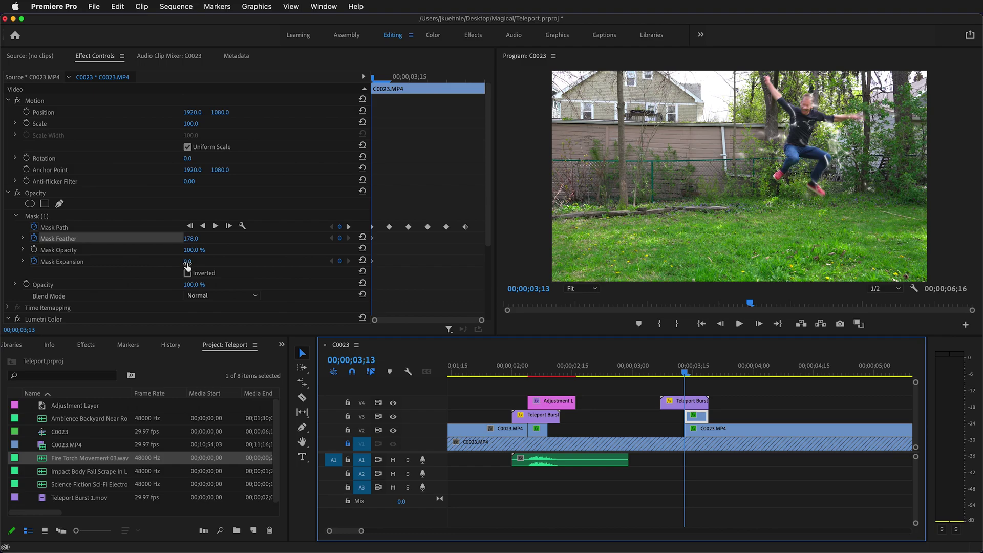
left_click_drag(188, 262, 208, 261)
- At the short clip's end, 00;00;03;19, keyframe Mask Expansion to 0
key("space")
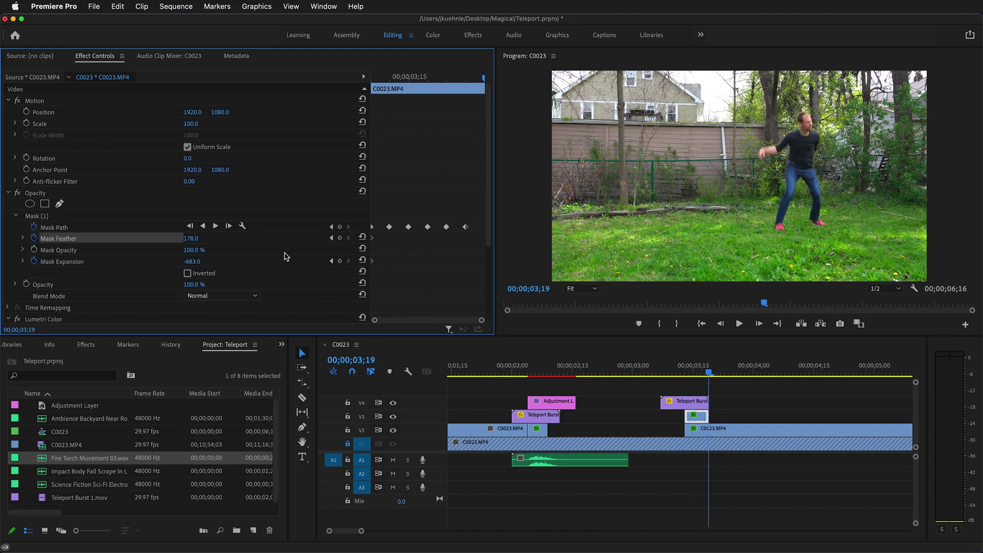
left_click(199, 261)
type("0")
key("Return")
- Scrub between 00;00;03;12 and 00;00;03;18 to check the animated mask expansion on the reappearing jumper
left_click_drag(711, 373, 694, 376)
key("Left")
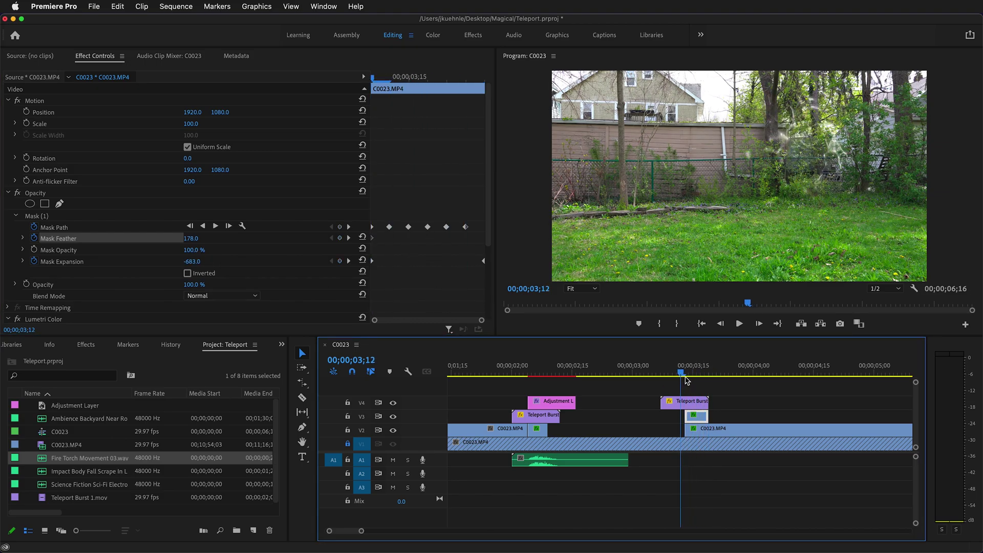
mouse_move(694, 379)
left_mouse_down()
mouse_move(705, 375)
mouse_move(682, 388)
mouse_move(708, 387)
left_mouse_up()
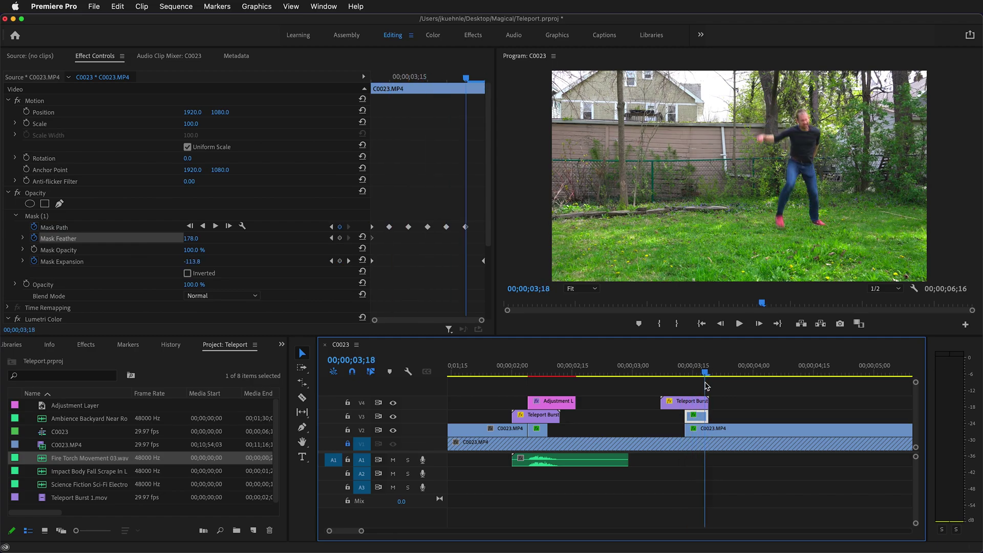
mouse_move(707, 377)
left_mouse_down()
mouse_move(670, 385)
mouse_move(701, 389)
left_mouse_up()
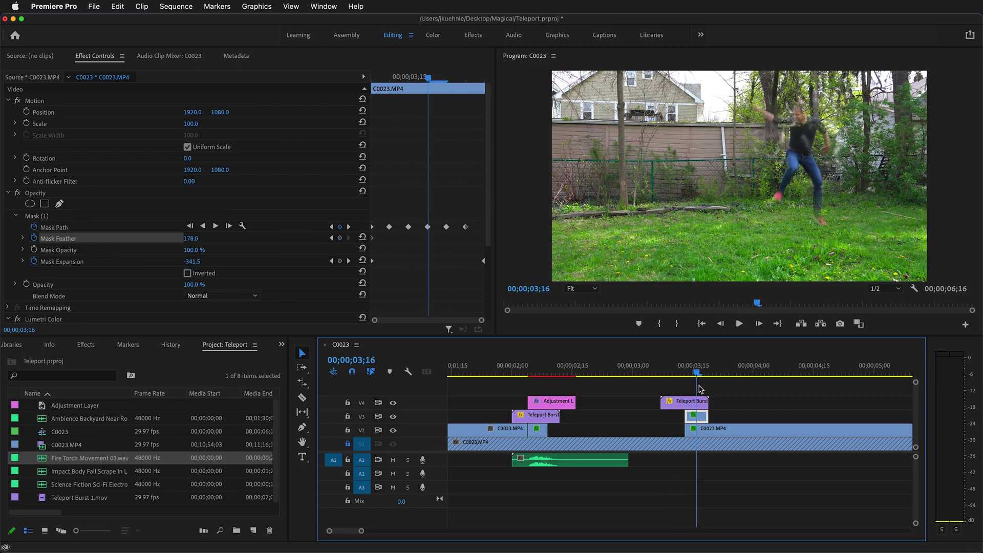
- Duplicate the adjustment layer onto V5 above the second burst and move its Turbulent Displace mask over that burst
left_click(551, 403)
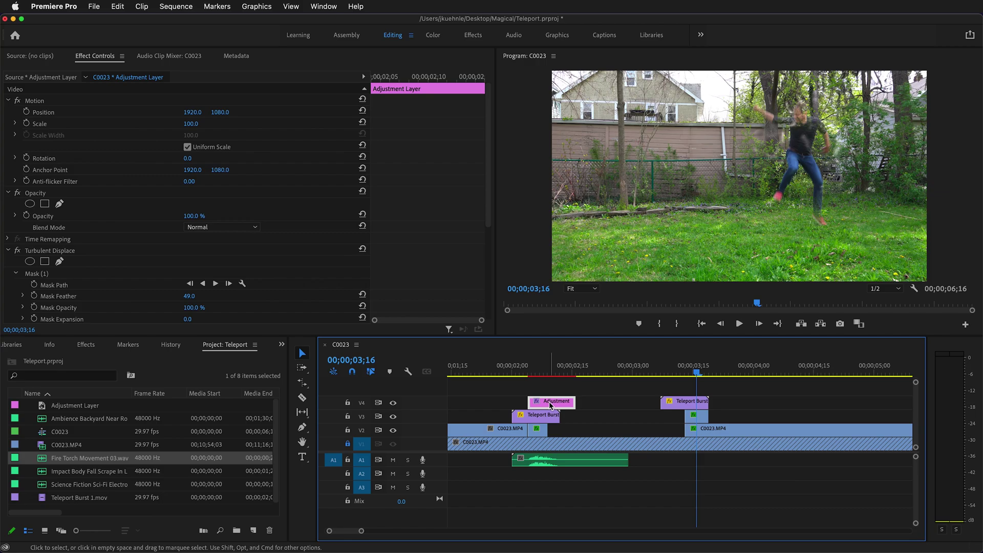
left_click_drag(550, 406, 690, 396)
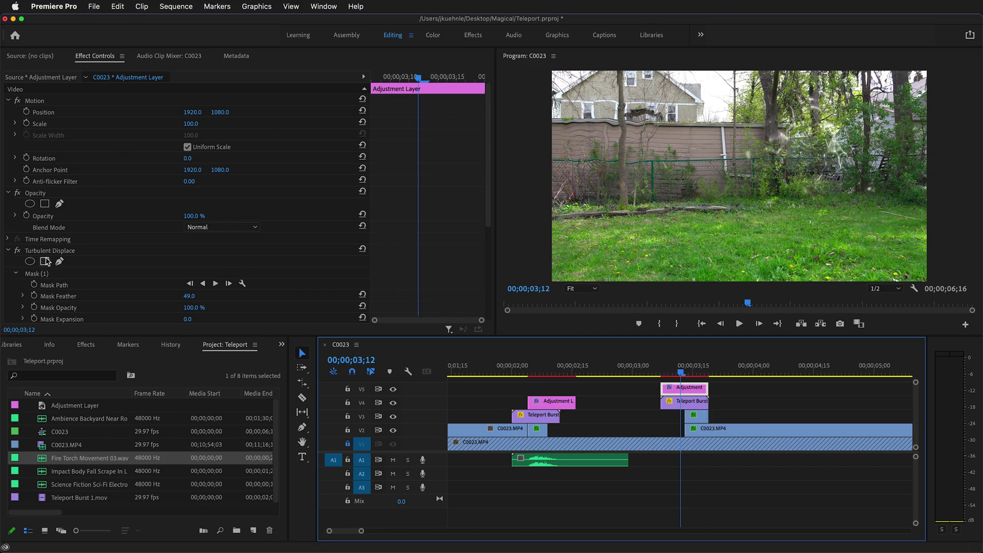
left_click(43, 275)
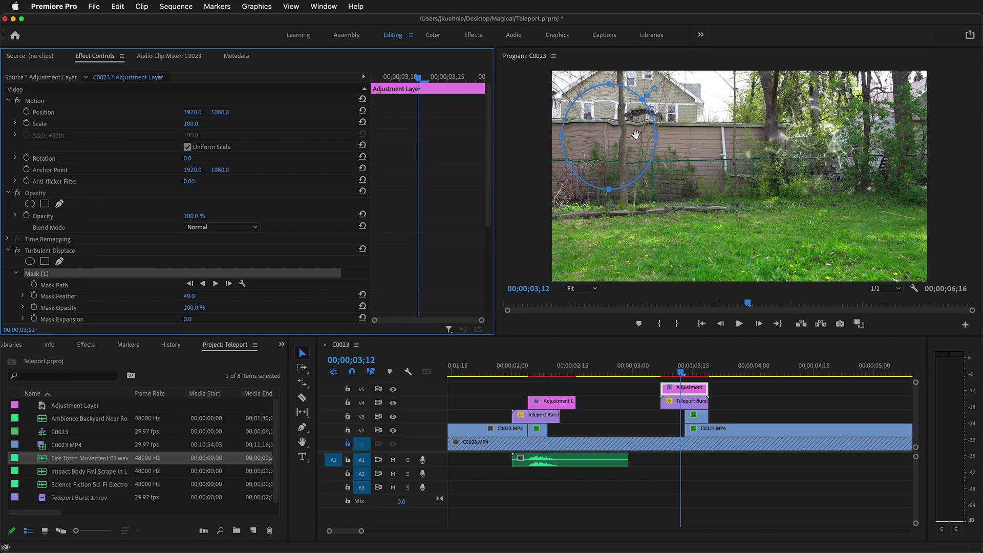
left_click(604, 138)
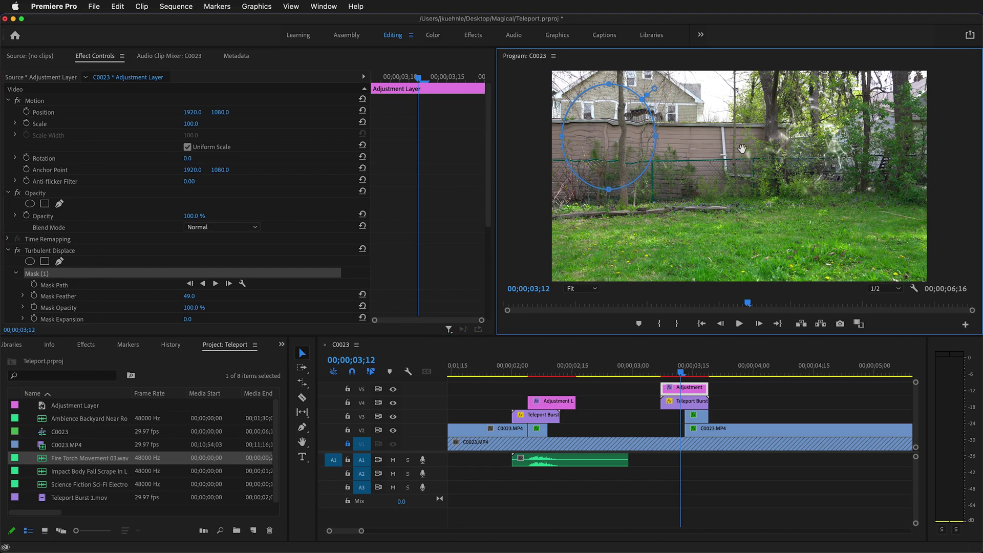
left_click_drag(800, 145, 801, 145)
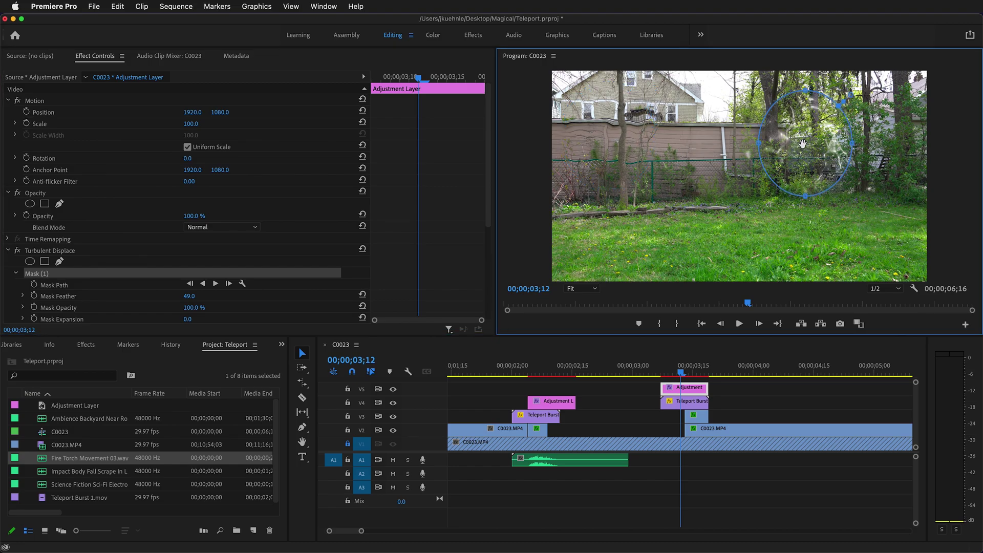
- Play the sequence across the second burst to review the jumper's reappearance
left_click_drag(666, 375, 608, 380)
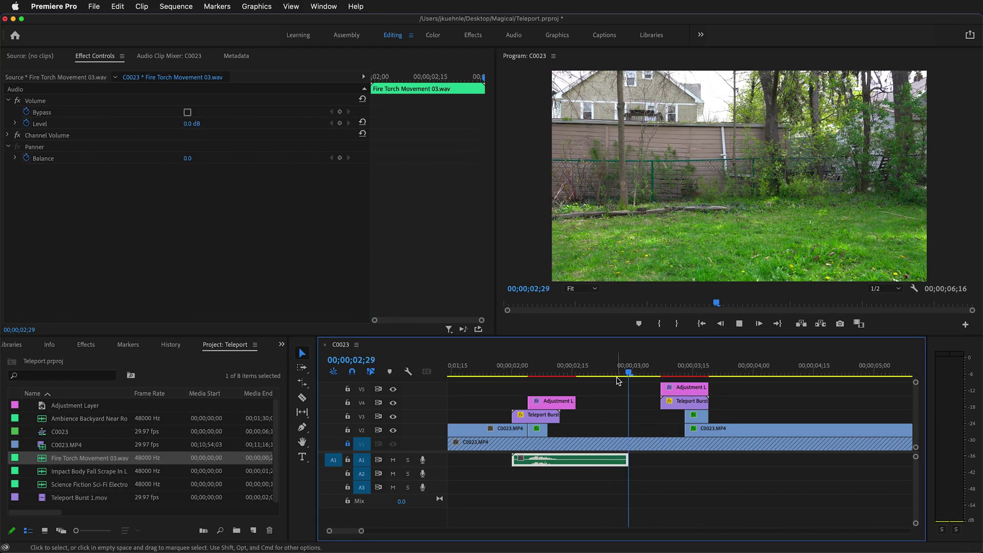
left_click(621, 375)
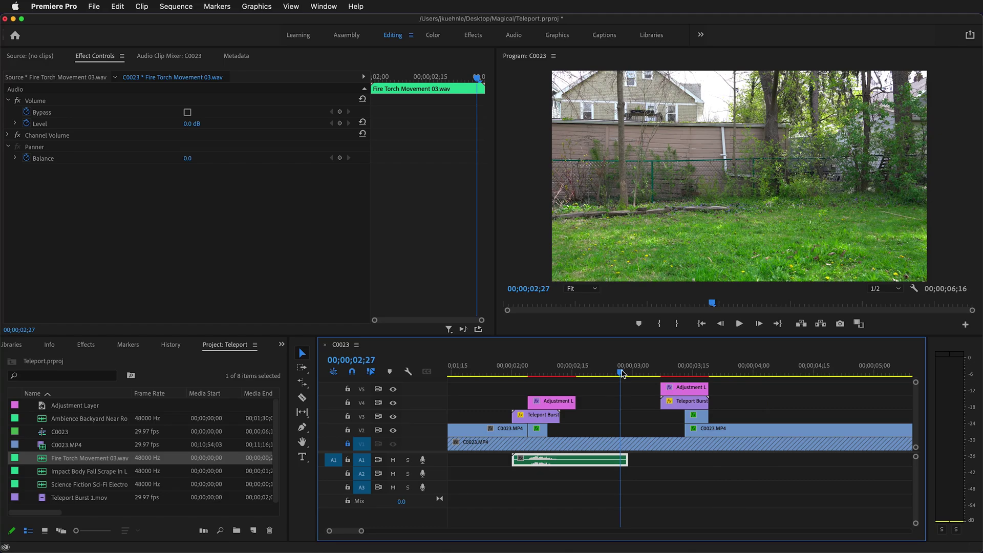
key("space")
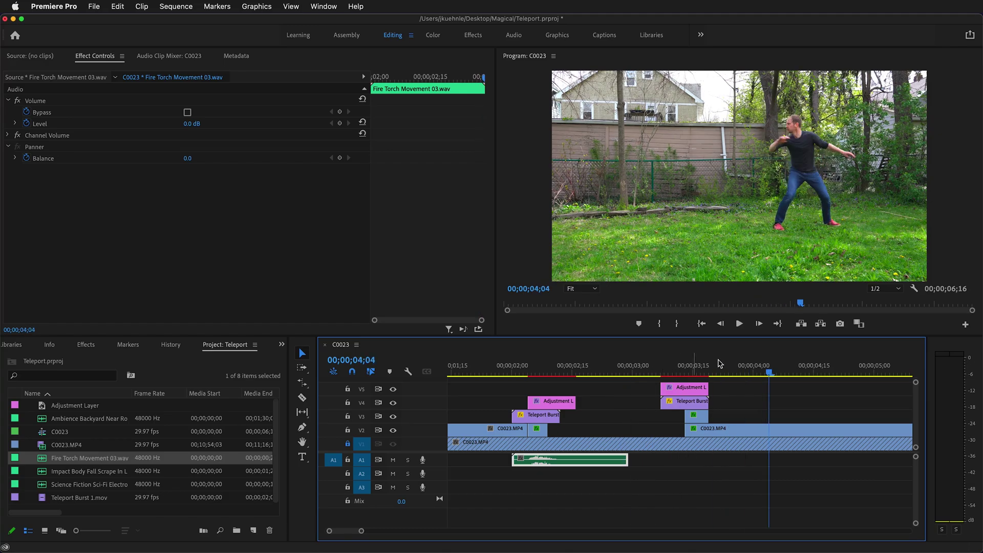
left_click_drag(773, 375, 647, 381)
key("space")
- Select the V5 adjustment layer and step back frame by frame to 00;00;03;13 to inspect its displacement
left_click(679, 386)
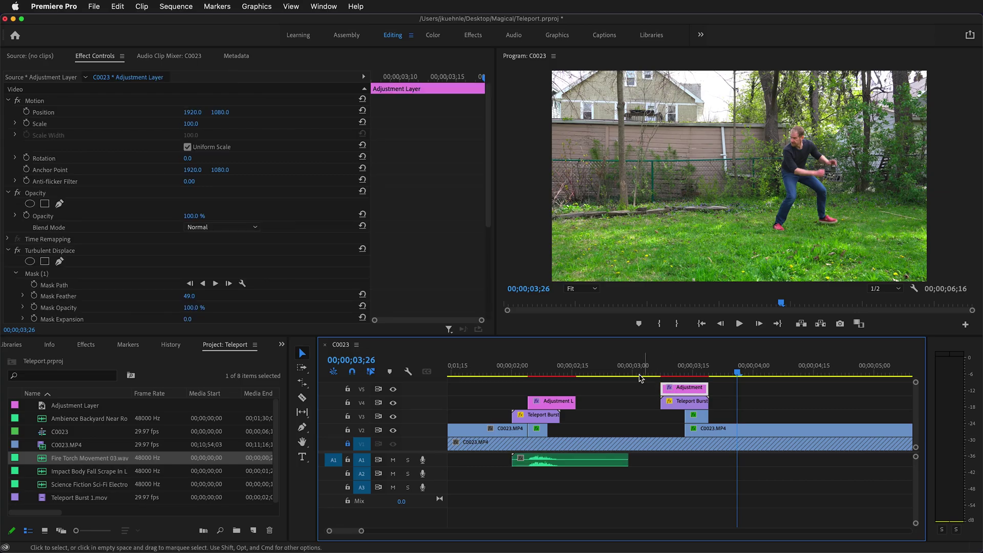
key("Left")
key("Left")
key("Left")
key("Left")
key("Left")
key("Left")
key("Left")
key("Left")
key("Left")
key("Left")
key("Left")
key("Left")
key("Left")
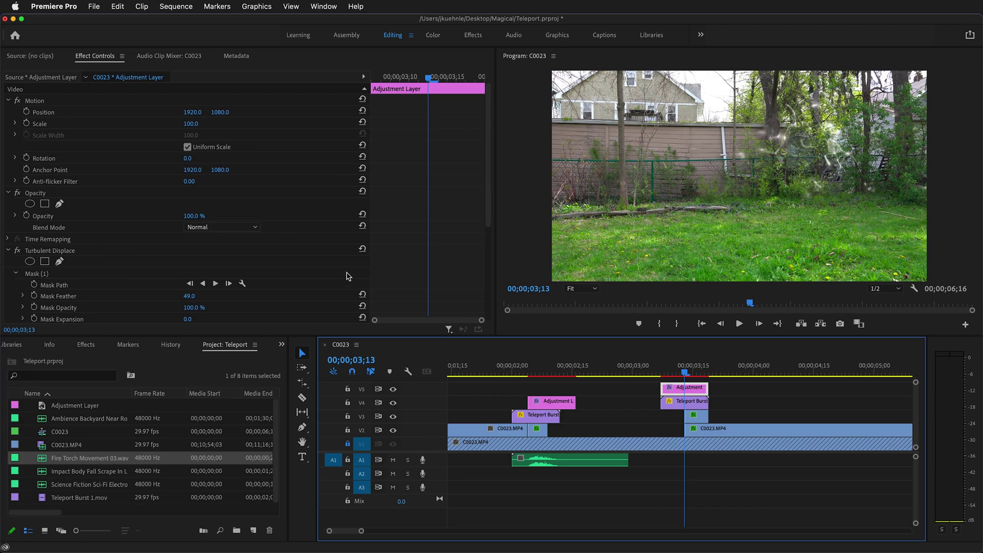
- Copy the V5 adjustment layer's starting Turbulent Displace keyframes to its end at 00;00;03;19
scroll(270, 242, "down", 2)
scroll(266, 266, "down", 7)
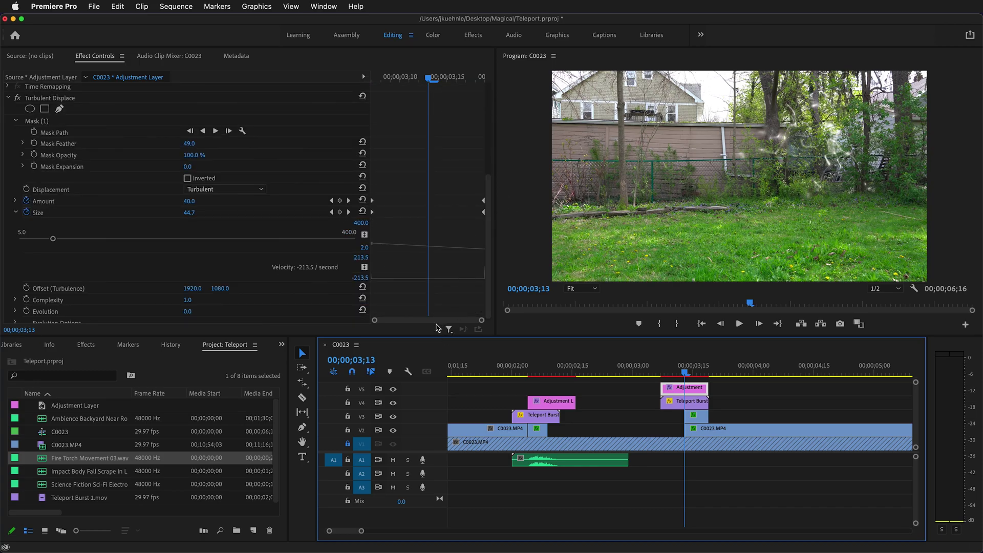
key("grave")
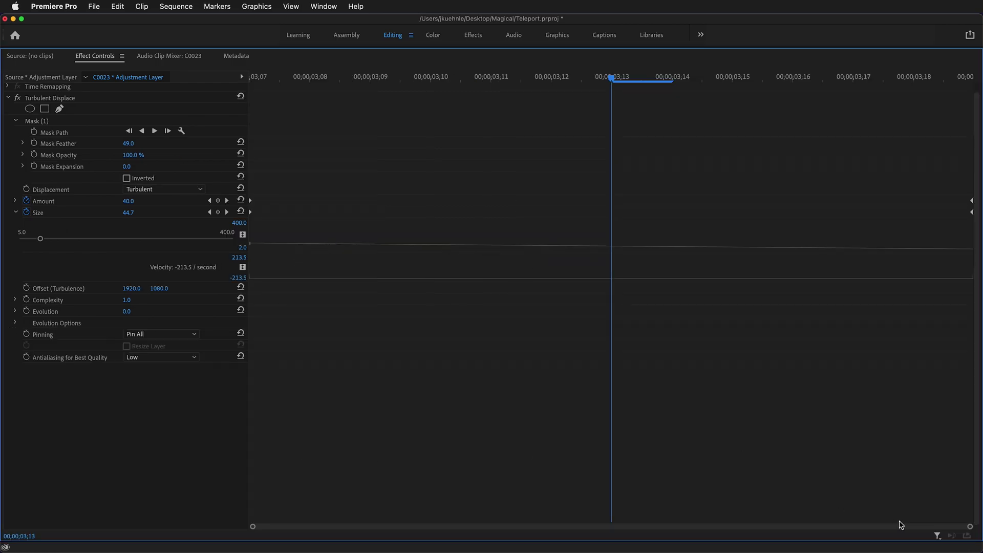
left_click(251, 212)
left_click(965, 77)
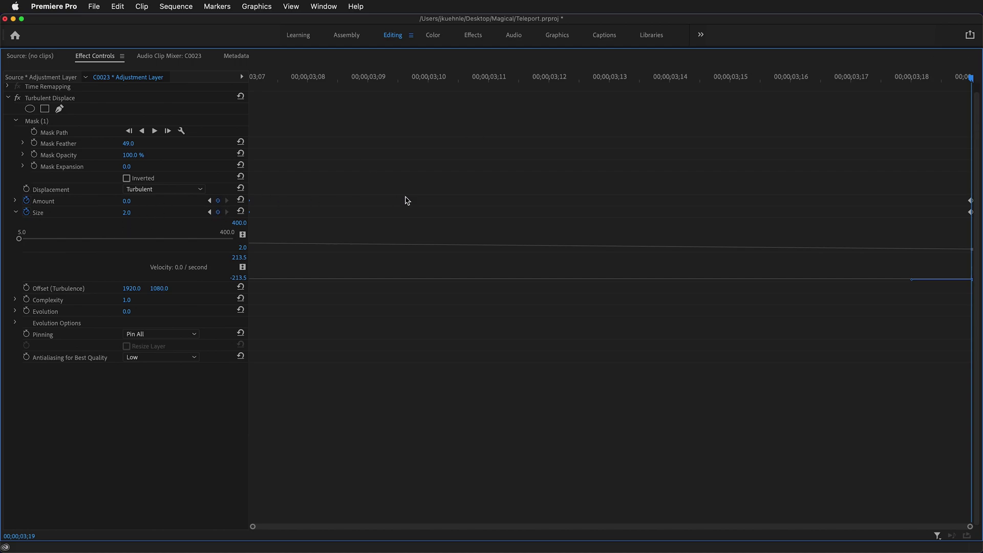
key("super+z")
- Set the Turbulent Displace keyframes at 00;00;03;07 to Amount 0 and Size 2 so the ripple builds up
left_click(284, 81)
left_click(250, 85)
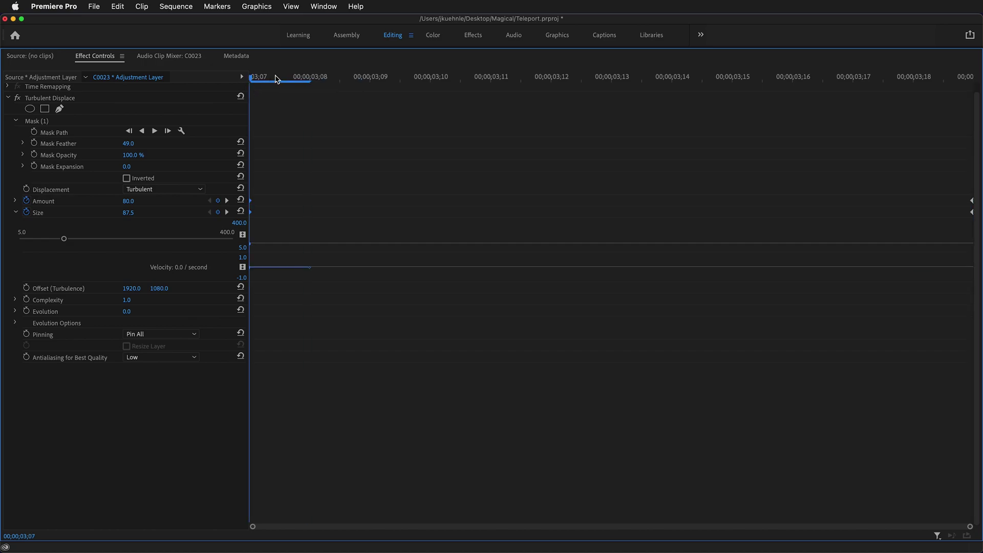
left_click(128, 200)
type("0")
left_click(132, 212)
type("2")
key("Return")
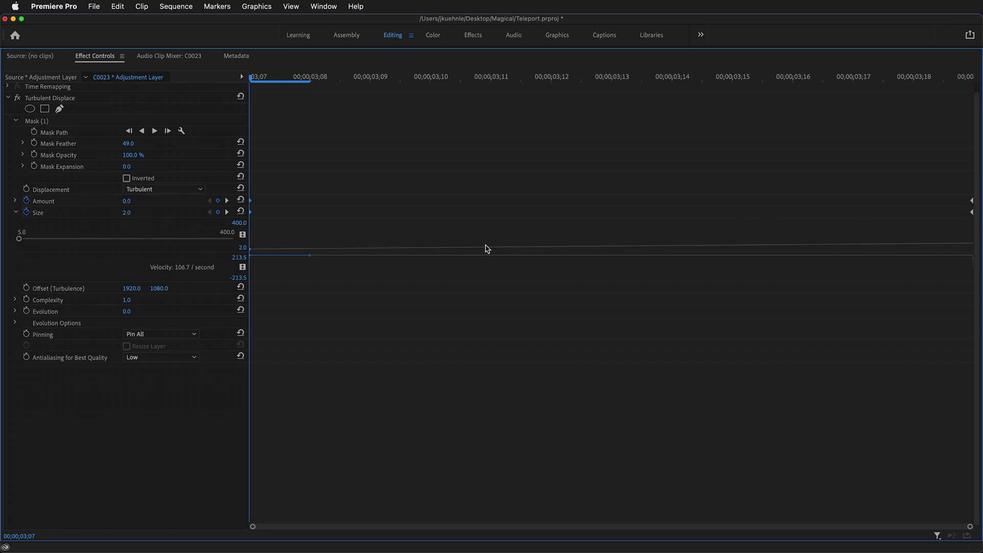
key("grave")
- Play and scrub the sequence across the second burst to review the reversed displacement on the reappearing jumper
left_click_drag(660, 373, 625, 375)
key("space")
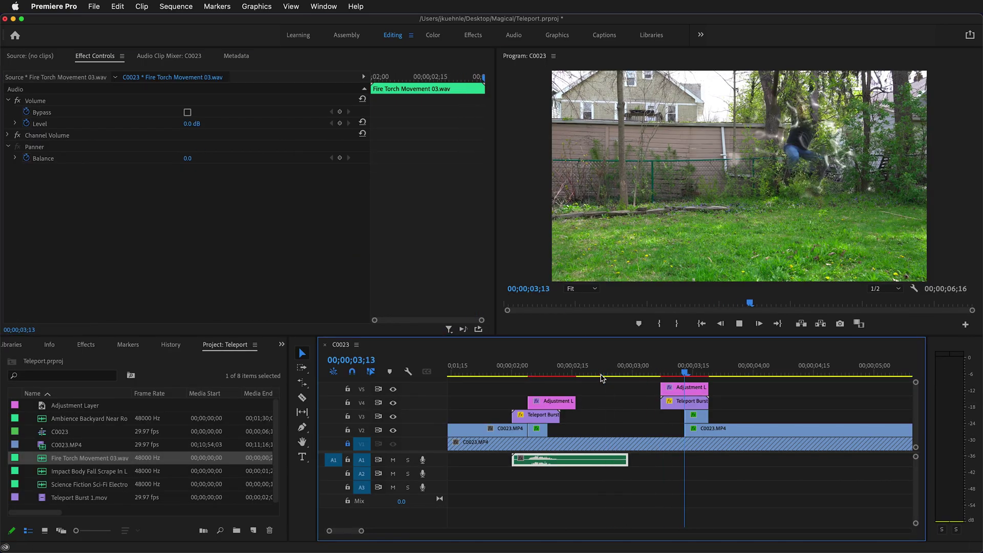
key("space")
left_click(660, 374)
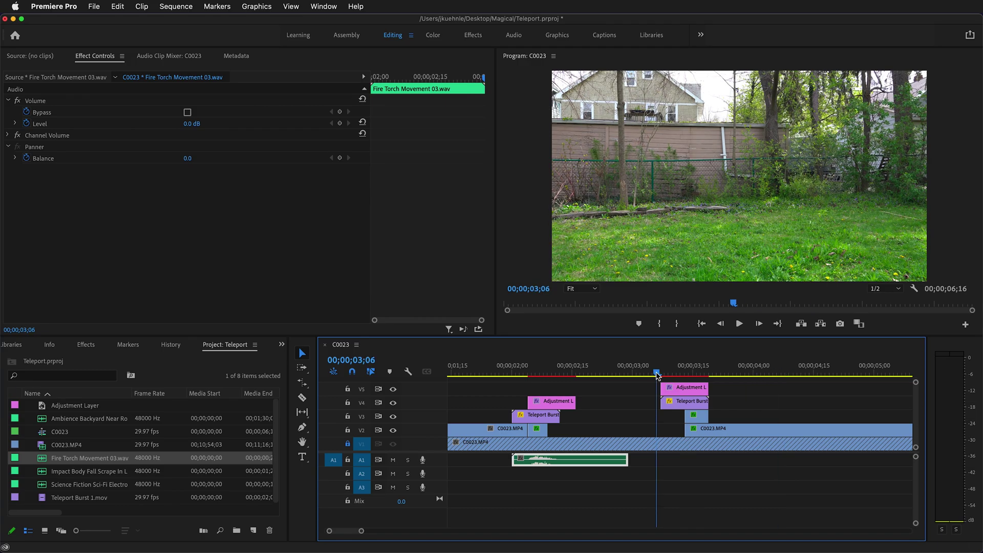
left_click_drag(660, 374, 730, 368)
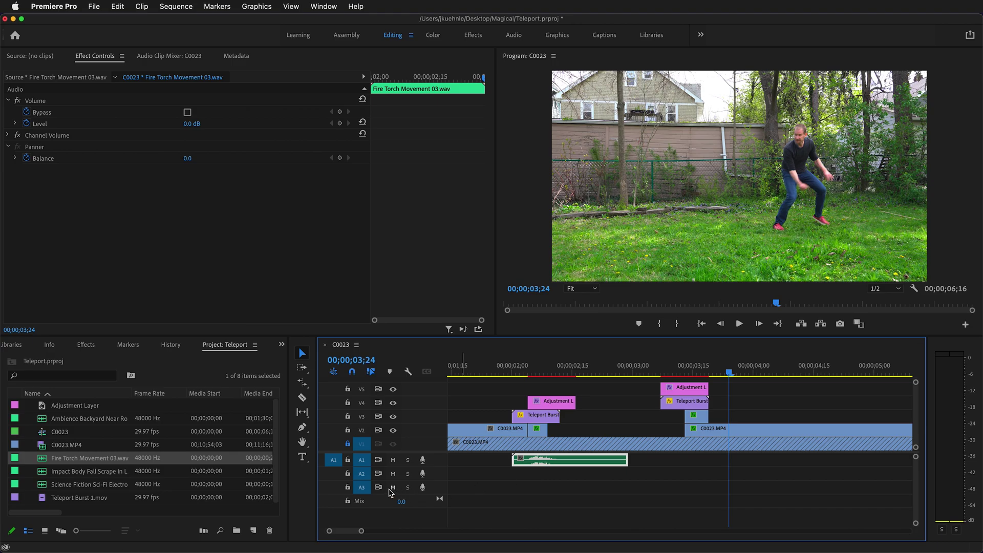
- Add the Science Fiction Sci-Fi Electronic Scanner 168.wav sound to A1 at the start of the second burst and play it back
left_click(118, 487)
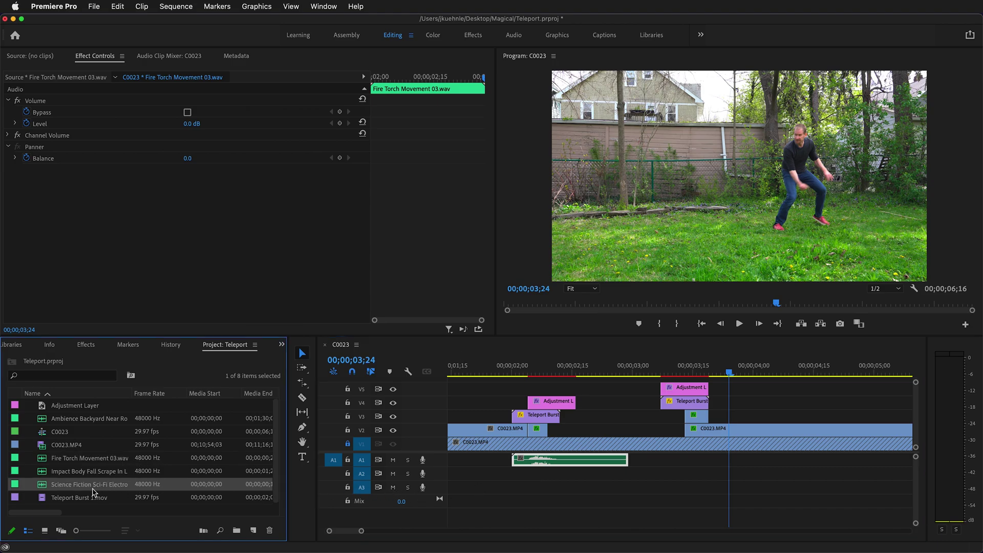
left_click_drag(71, 489, 665, 465)
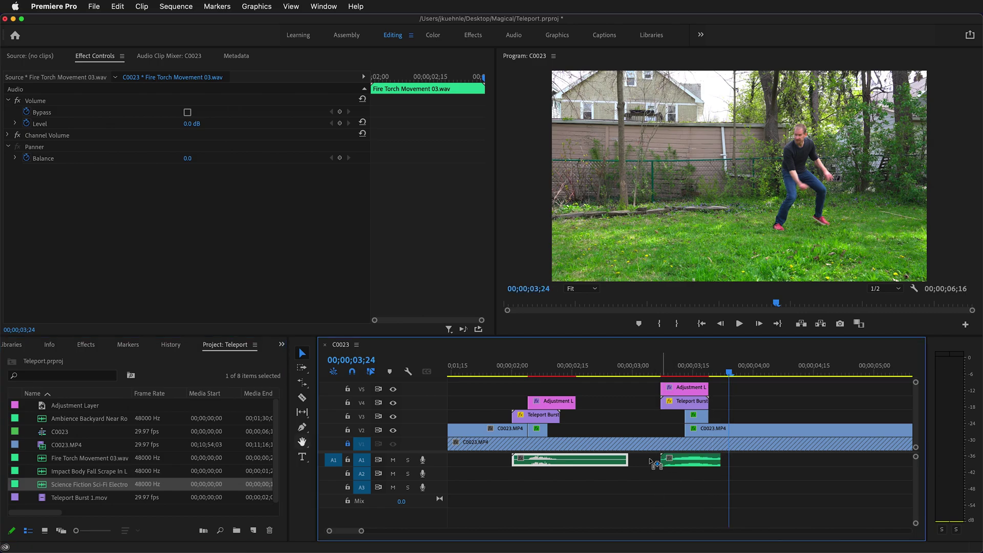
left_click_drag(731, 375, 634, 371)
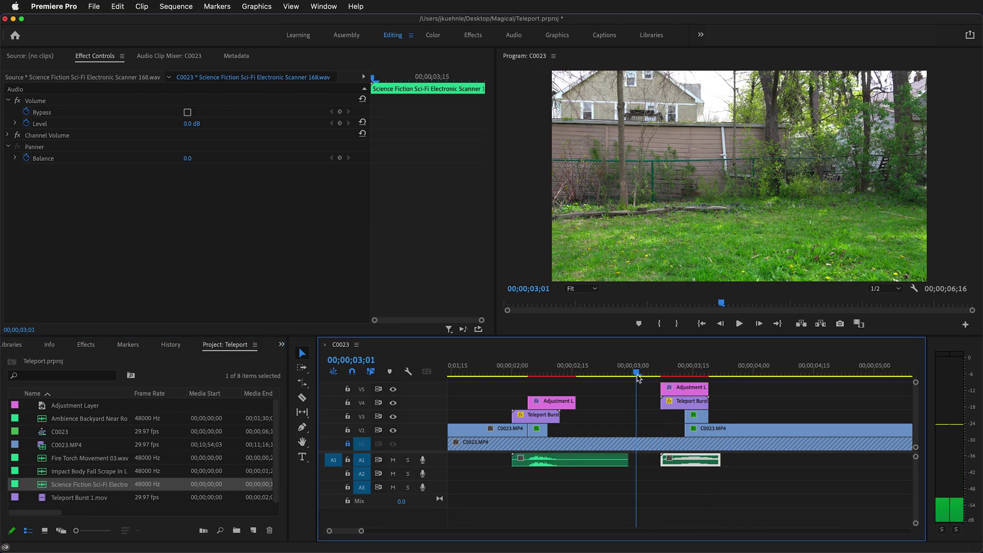
key("space")
key("space")
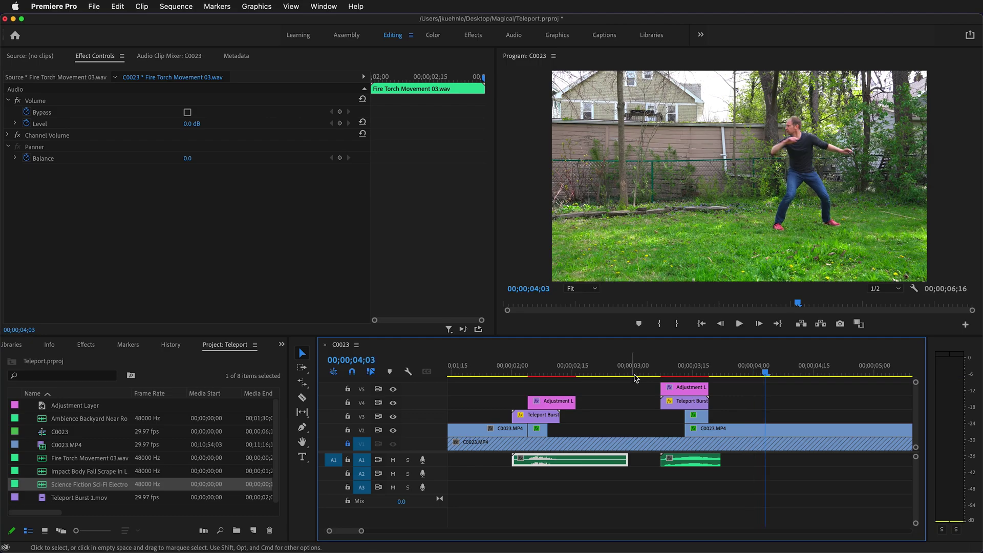
left_click_drag(765, 374, 640, 374)
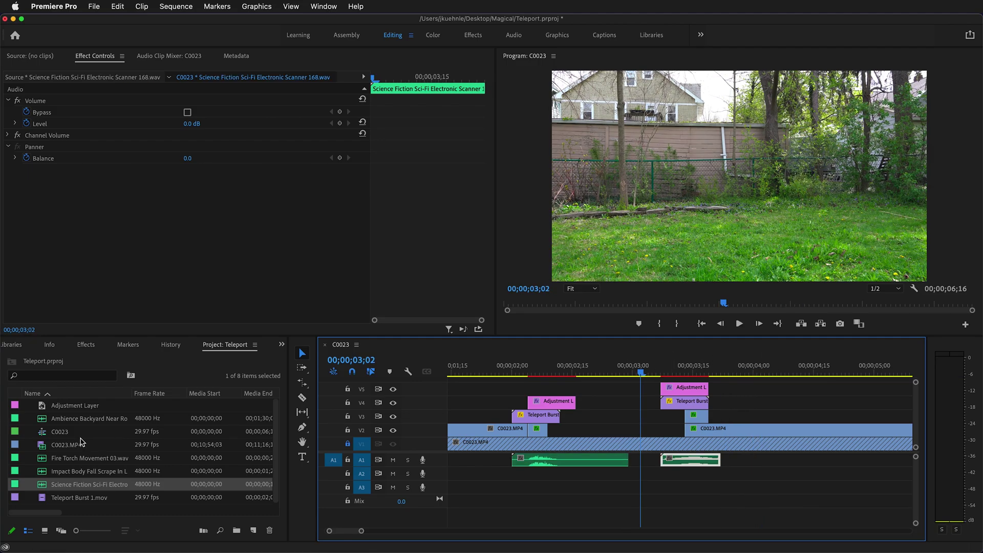
- Place the Ambience Backyard Near Road 180 01.wav sound on A2 from the sequence start and cut off the excess beyond the video's end
left_click_drag(60, 421, 450, 476)
left_click_drag(361, 535, 407, 535)
left_click_drag(554, 481, 544, 481)
key("c")
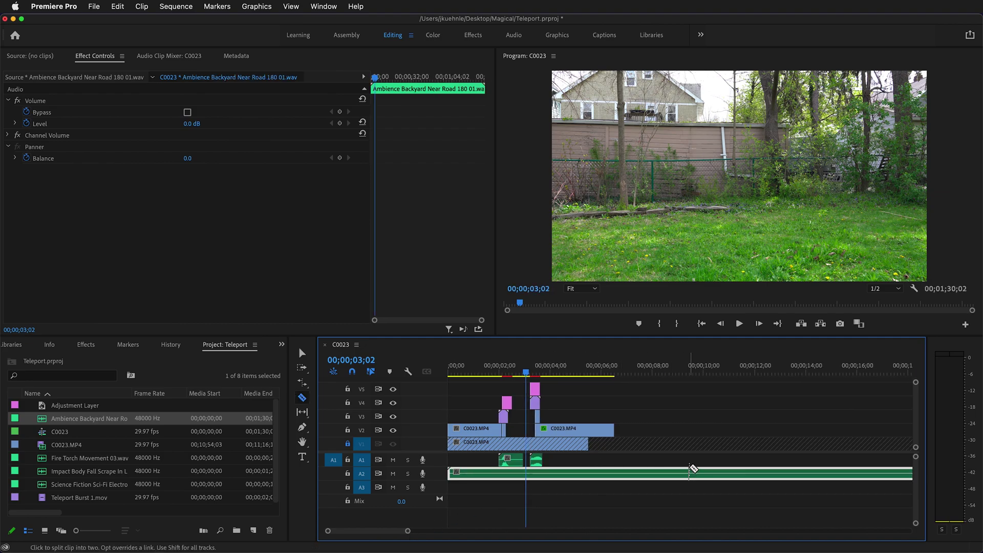
left_click(614, 474)
key("v")
left_click(681, 474)
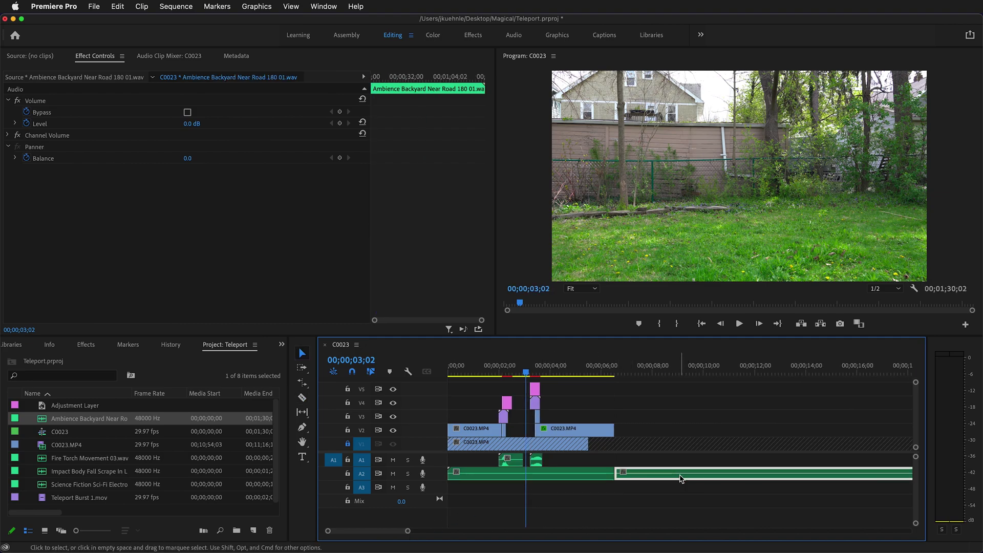
key("Delete")
- Add an Exponential Fade to the end of the A2 ambience clip with a duration of 00;00;00;17
left_click(87, 345)
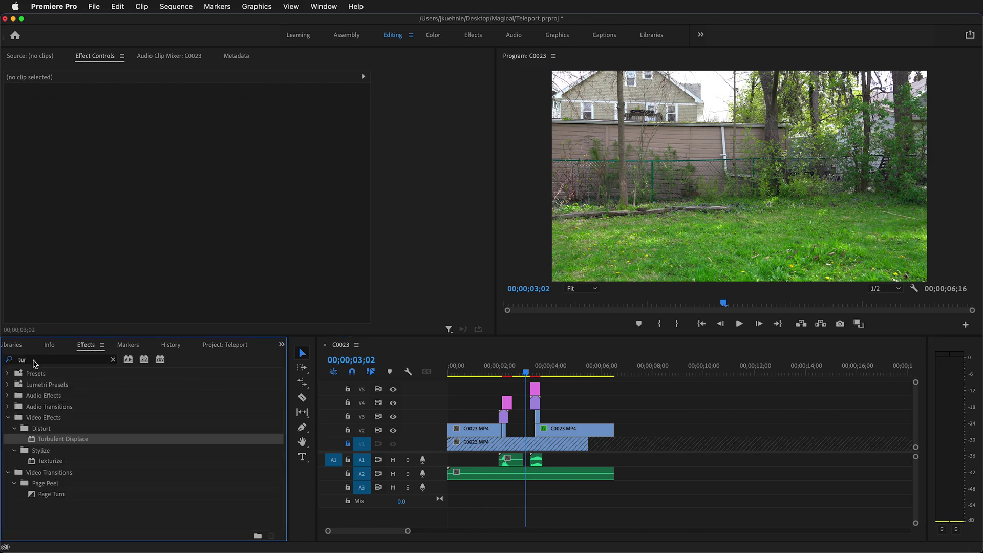
left_click(35, 363)
type("fade")
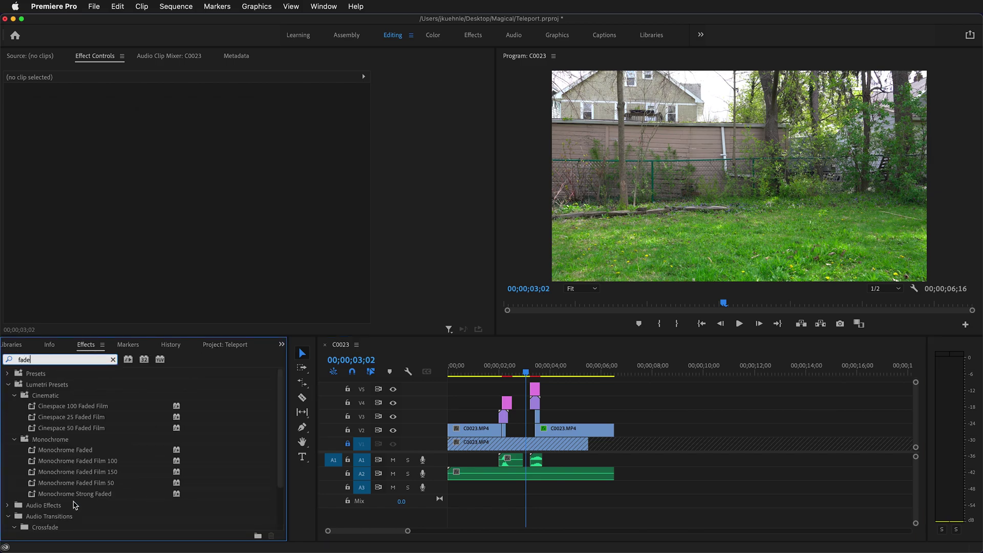
scroll(75, 506, "down", 2)
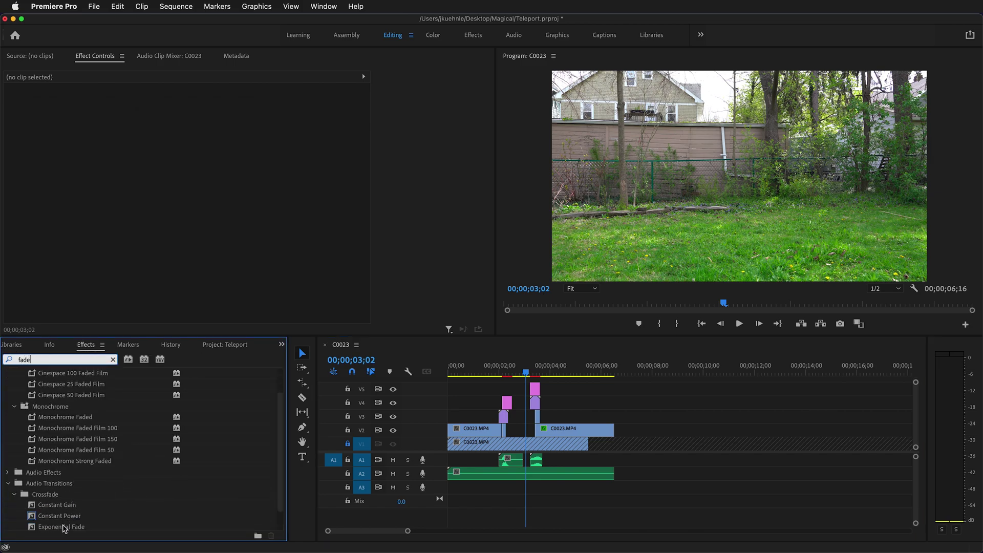
left_click_drag(64, 528, 609, 473)
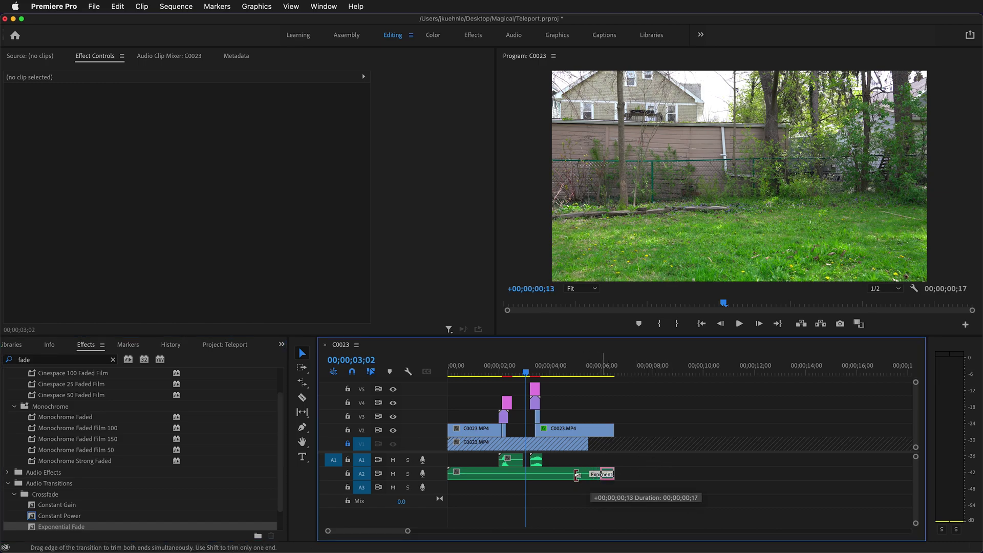
left_click(605, 474)
- Apply the Invert video effect to the second Teleport Burst 1.mov clip on V4, previewing it at 00;00;03;14
left_click(541, 380)
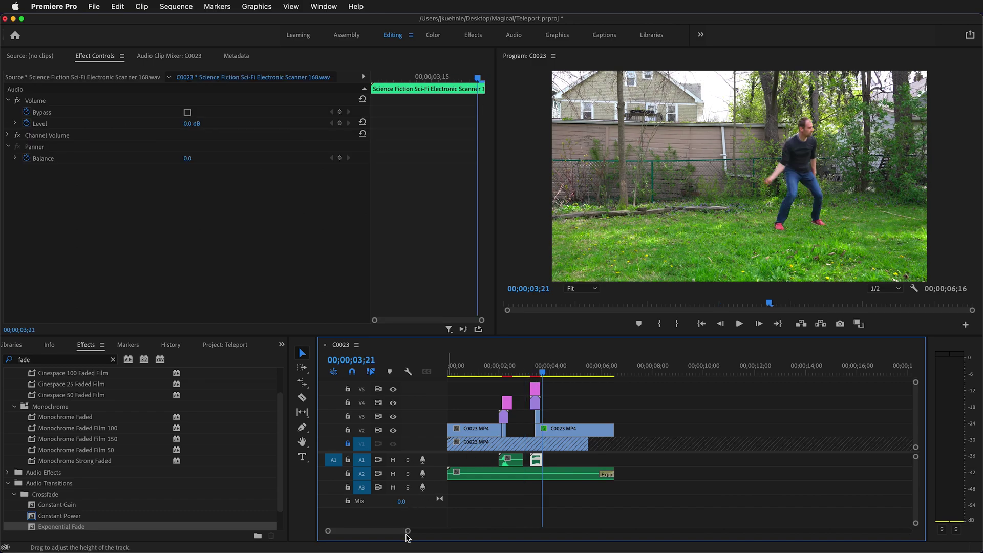
left_click_drag(407, 531, 374, 527)
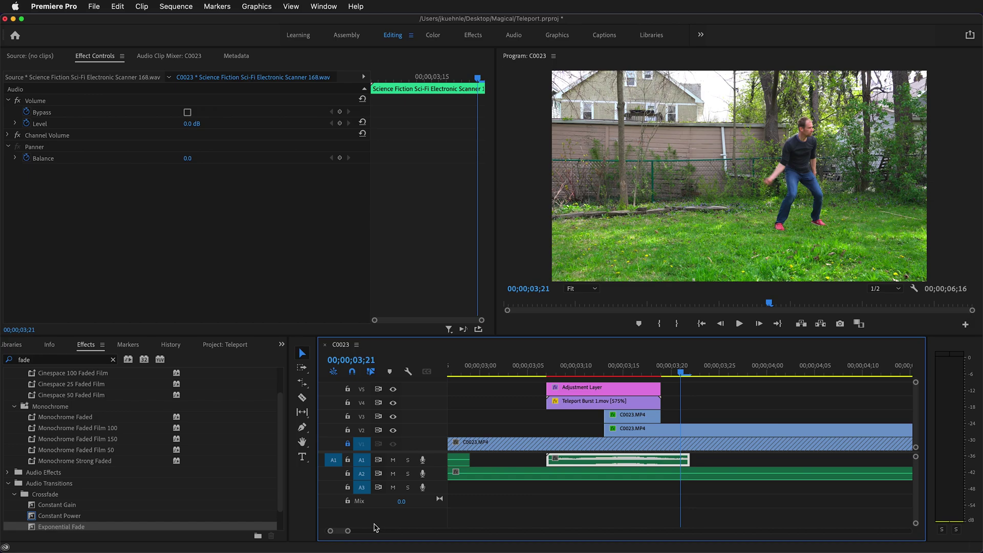
left_click(573, 400)
left_click_drag(686, 374, 614, 374)
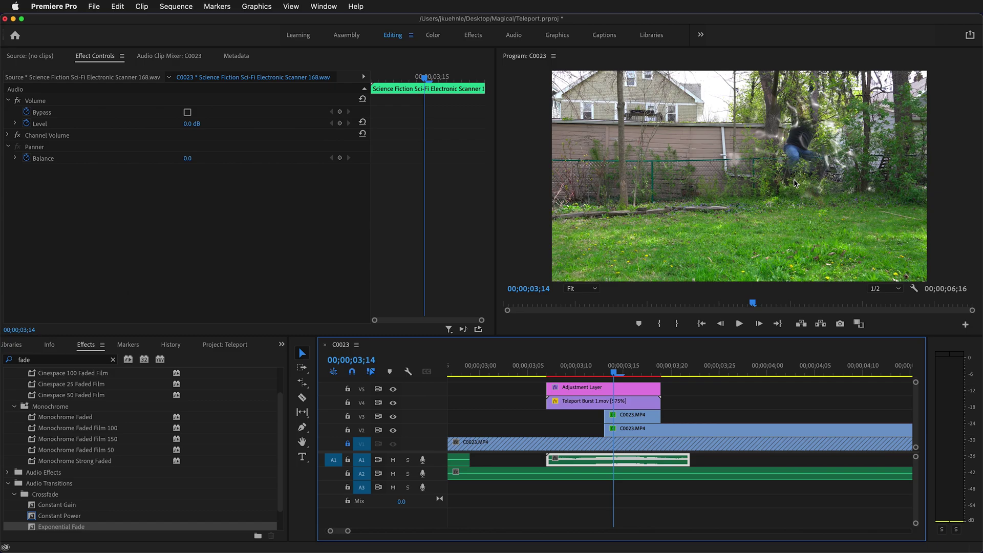
left_click(589, 405)
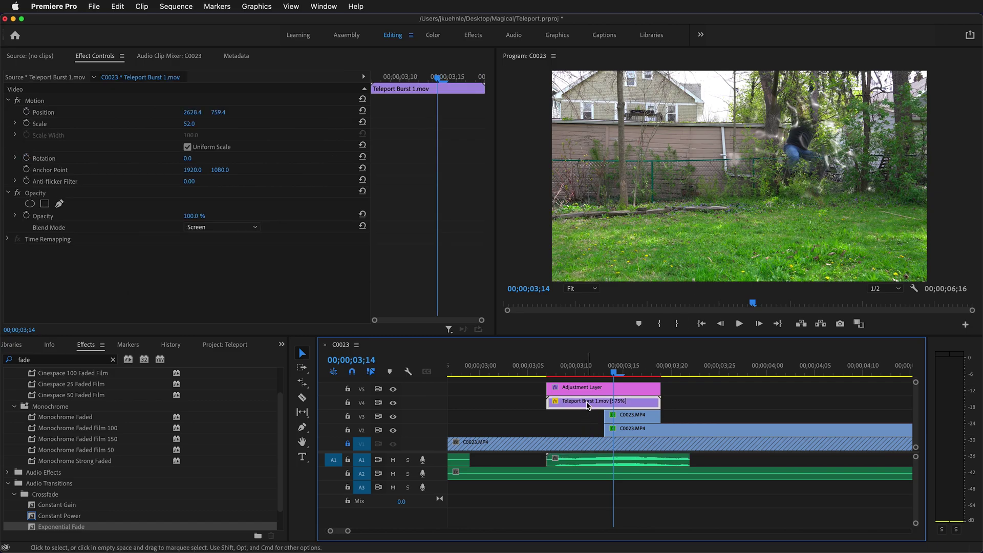
left_click(5, 361)
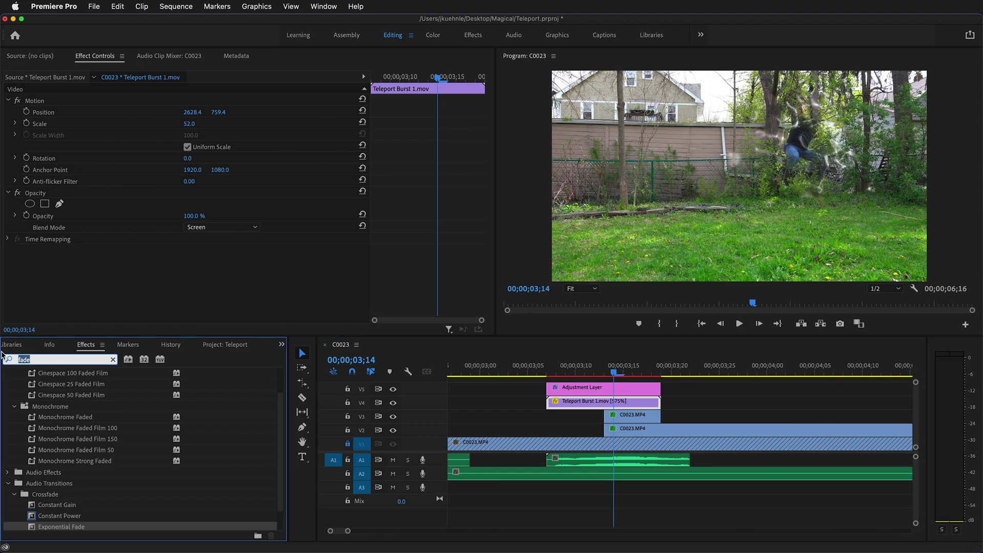
type("invert")
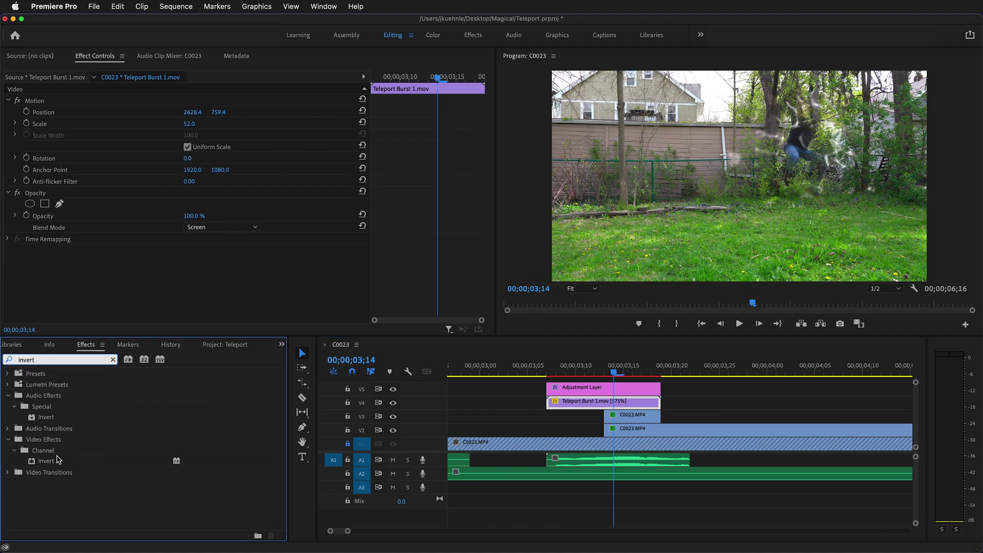
left_click_drag(43, 463, 567, 403)
- Set the inverted burst clip's blend mode to Multiply
left_click(247, 226)
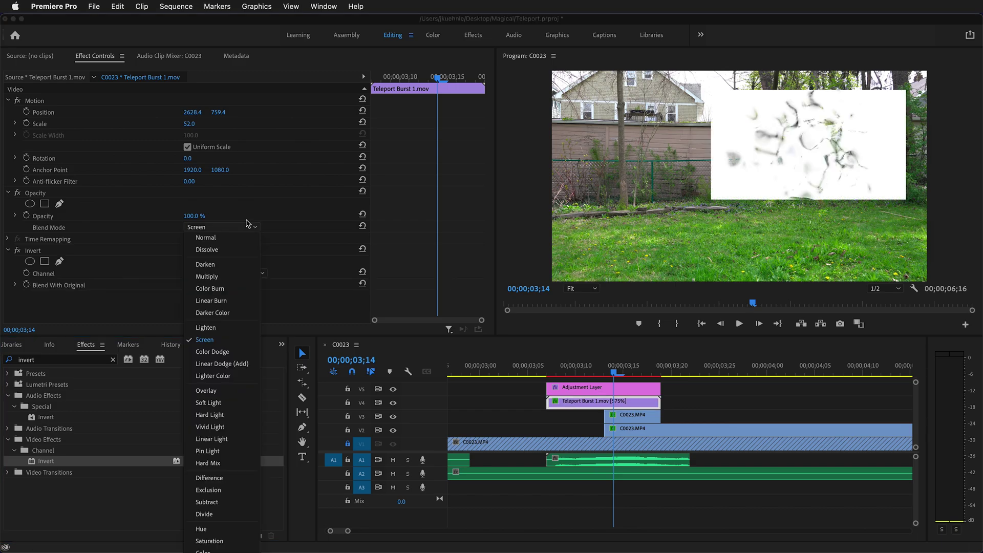
left_click(449, 190)
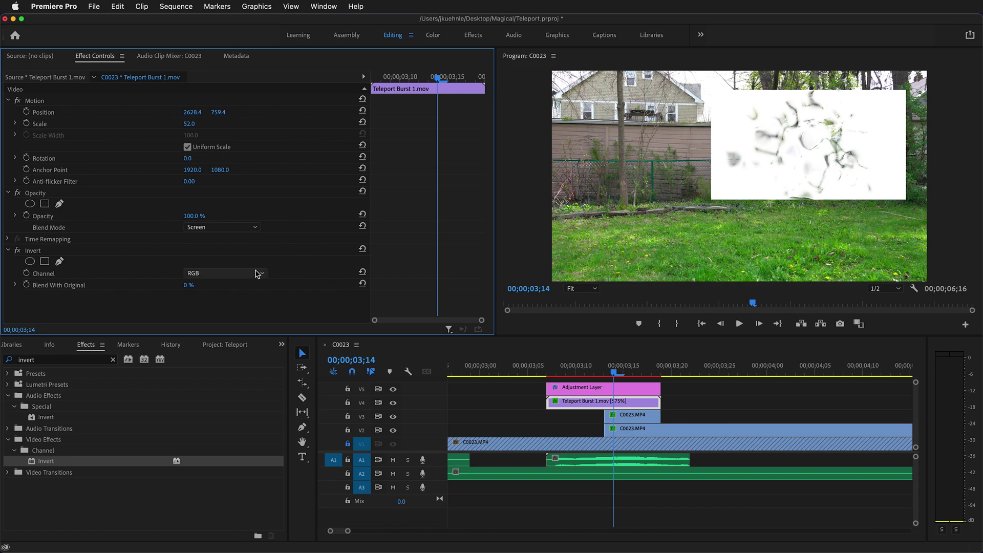
left_click(255, 228)
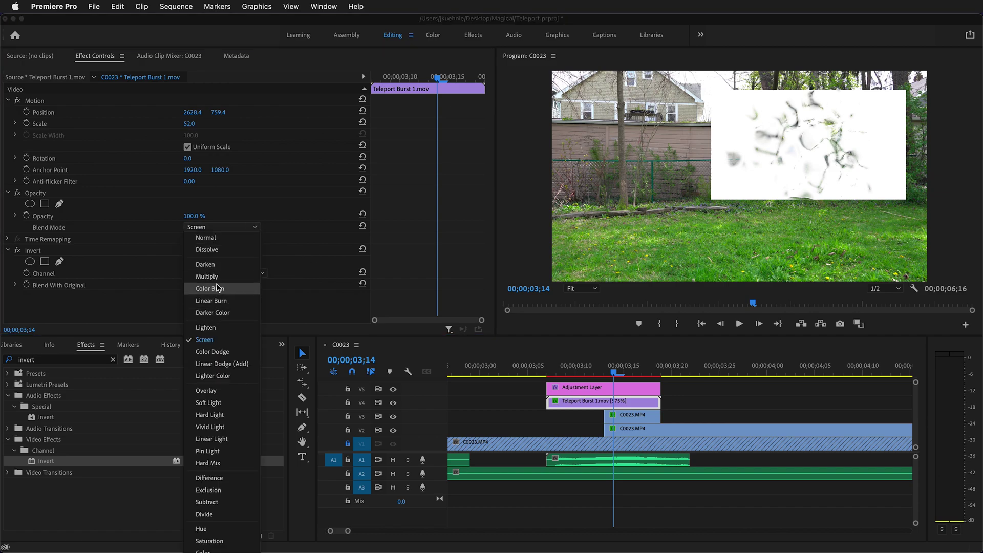
left_click(217, 278)
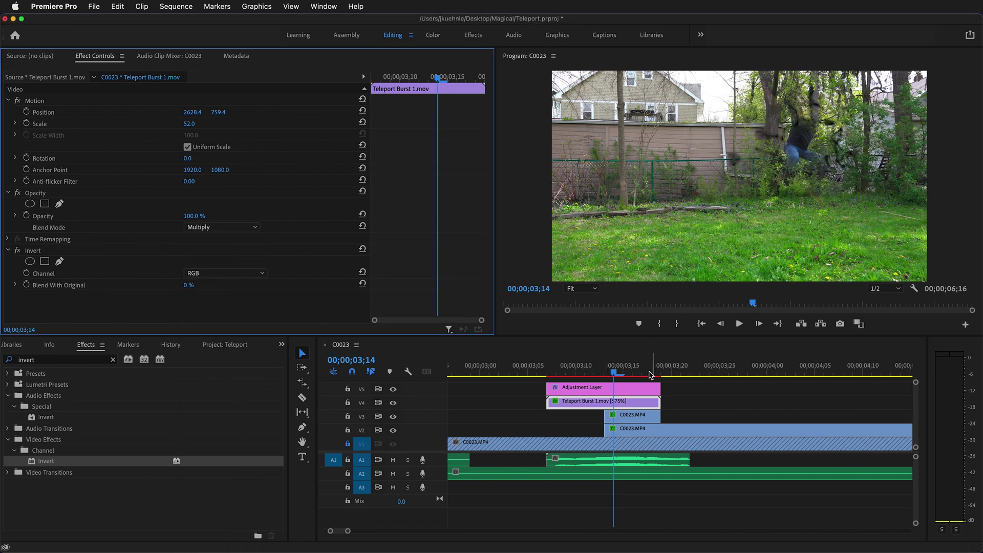
- Play the sequence from 00;00;03;03 to review the inverted burst, and return the playhead to the sequence start
left_click_drag(615, 374, 510, 375)
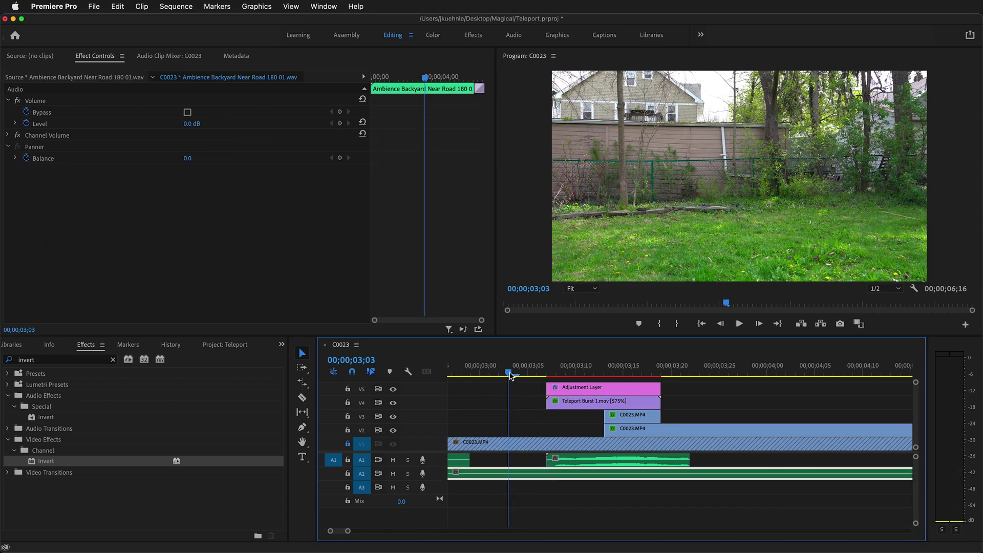
key("space")
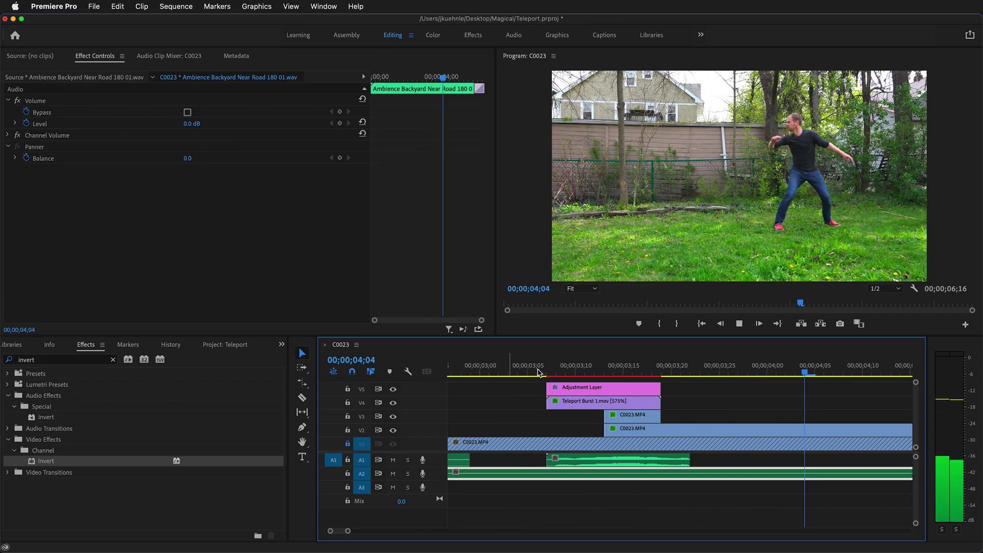
key("space")
left_click_drag(348, 531, 372, 535)
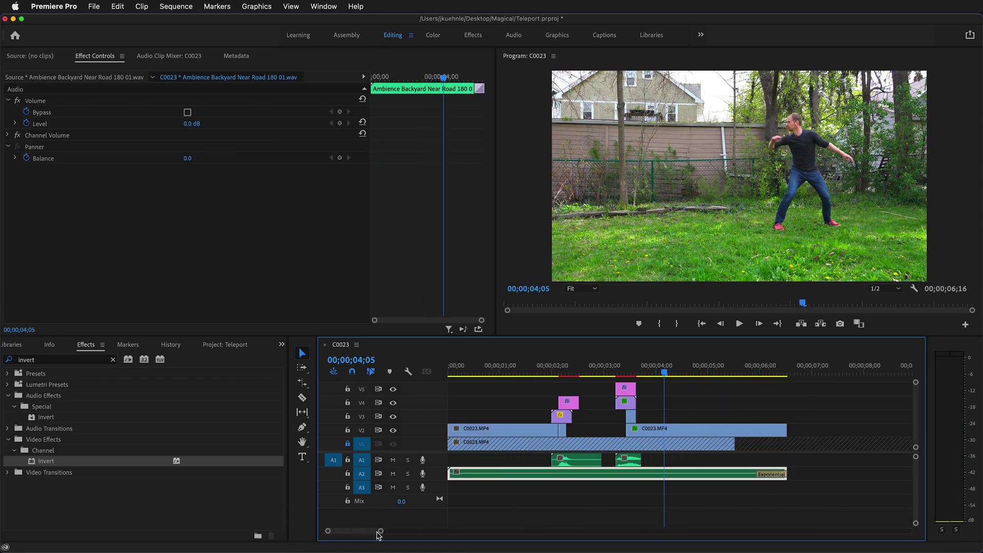
left_click_drag(664, 372, 446, 391)
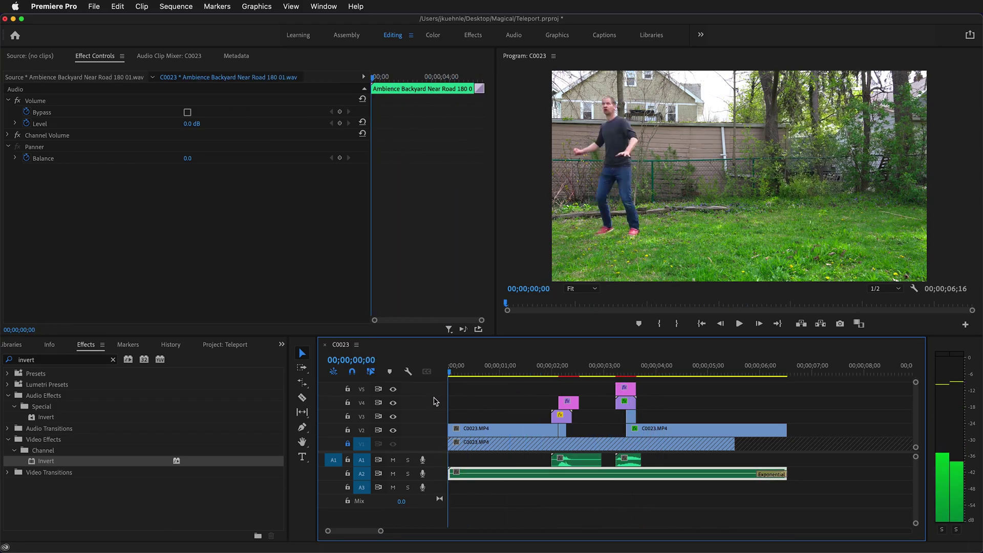